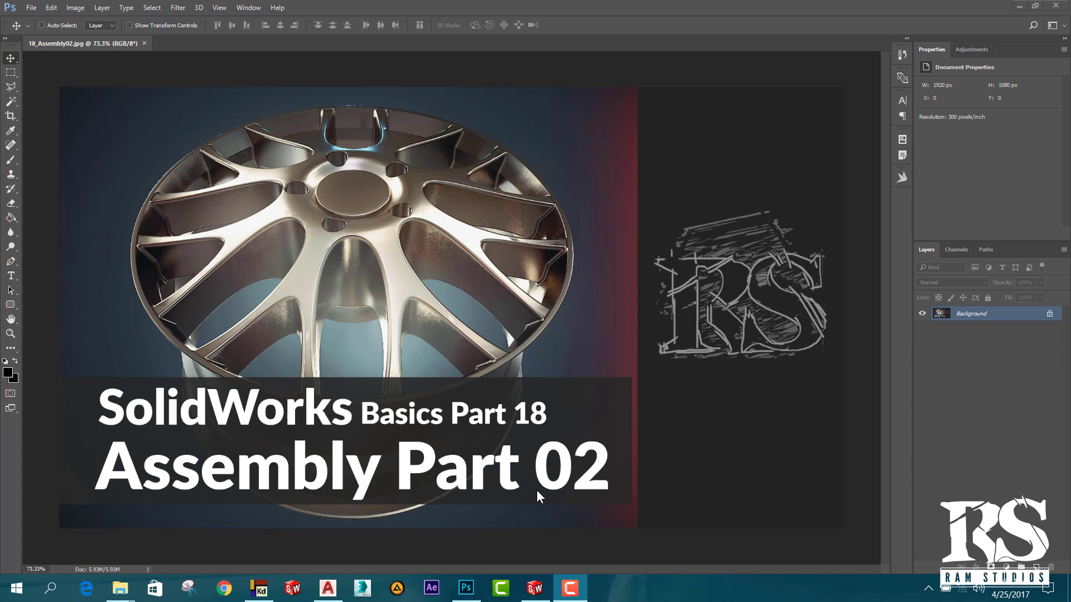
Create a new blank part document.
left_click(539, 589)
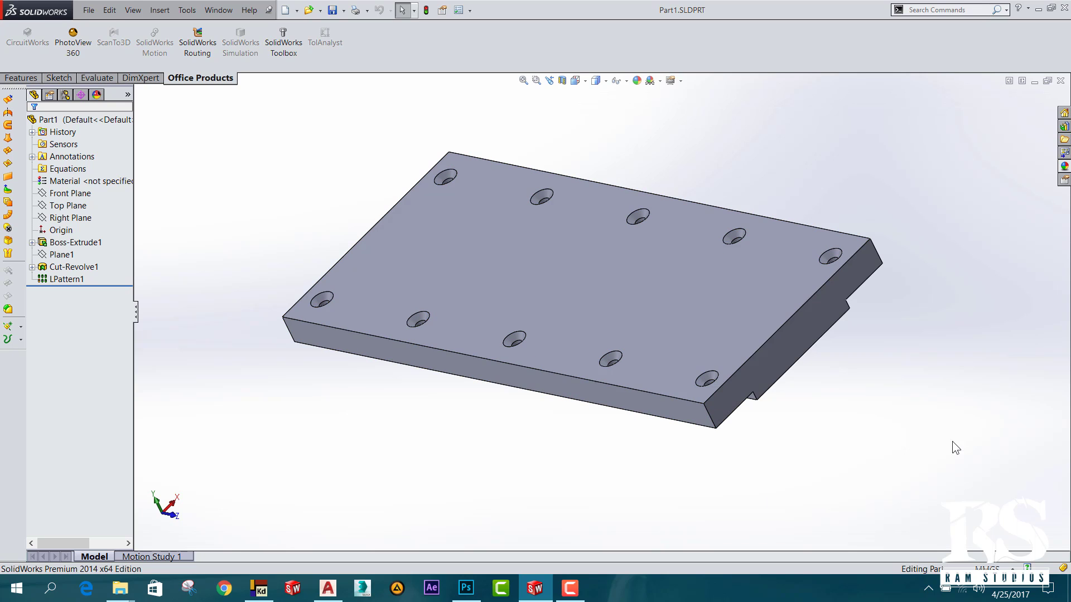
left_click(96, 10)
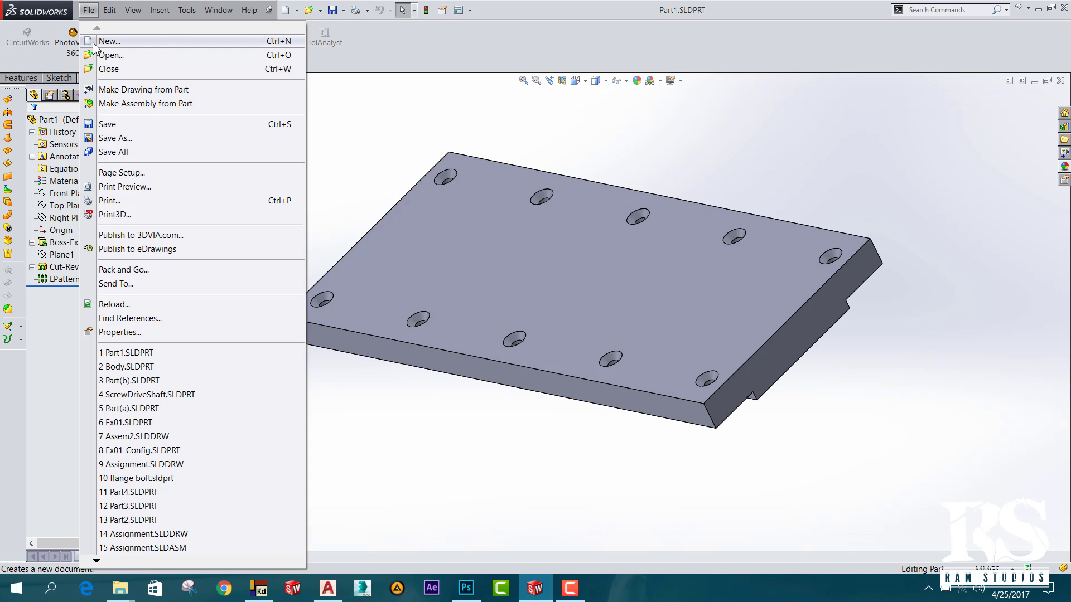
left_click(23, 77)
left_click(87, 10)
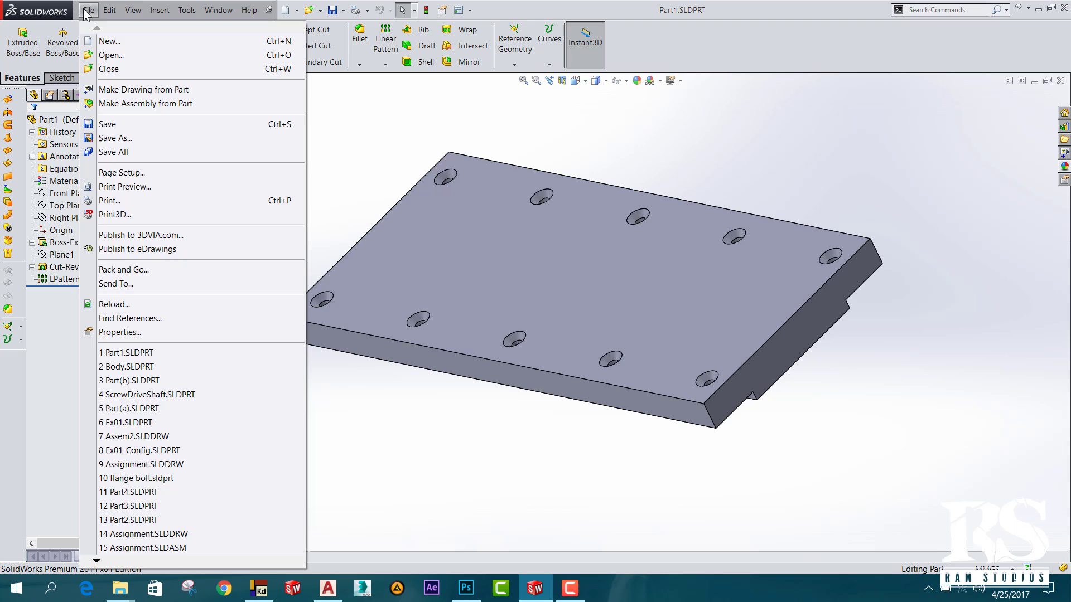
left_click(110, 42)
left_click(507, 395)
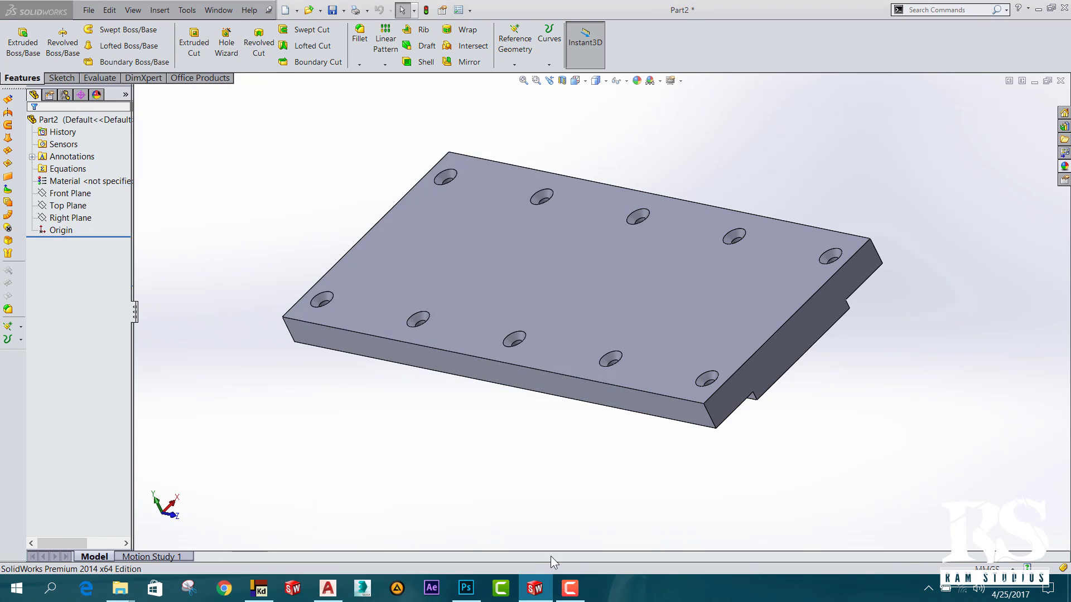
Keep the Exercise 3-13 drawing always on top, zoomed to the profile, in the lower right.
left_click(263, 589)
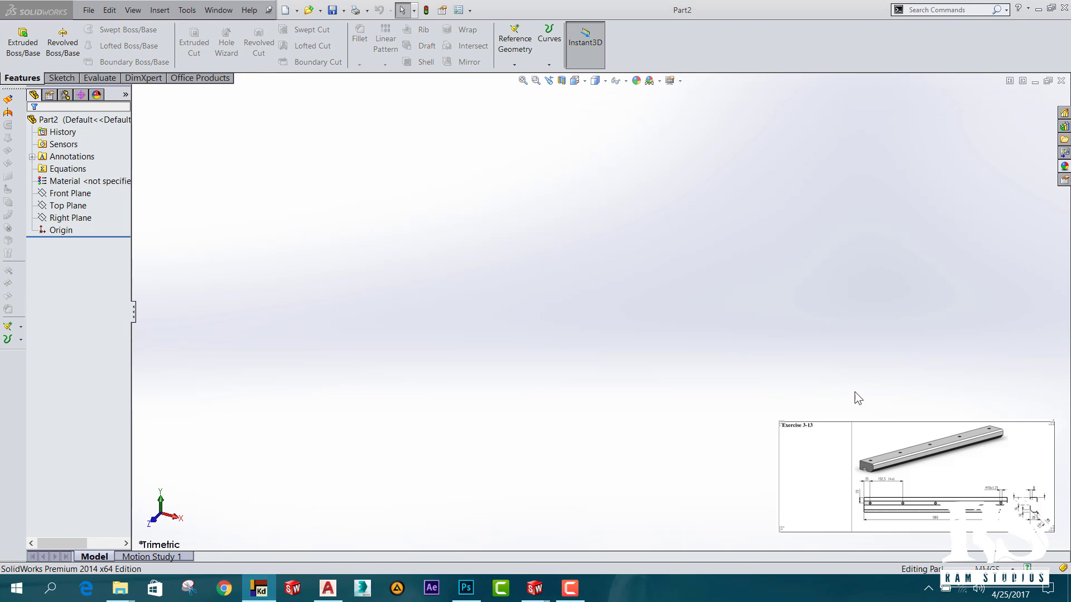
right_click(904, 523)
left_click(935, 446)
key("ctrl+plus")
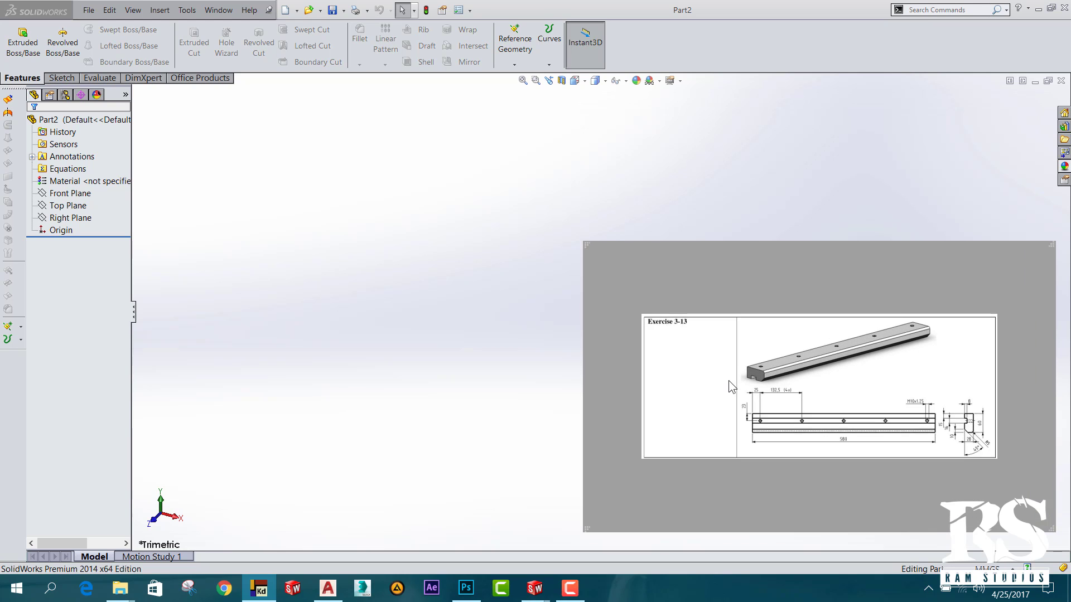
scroll(838, 450, "up", 2)
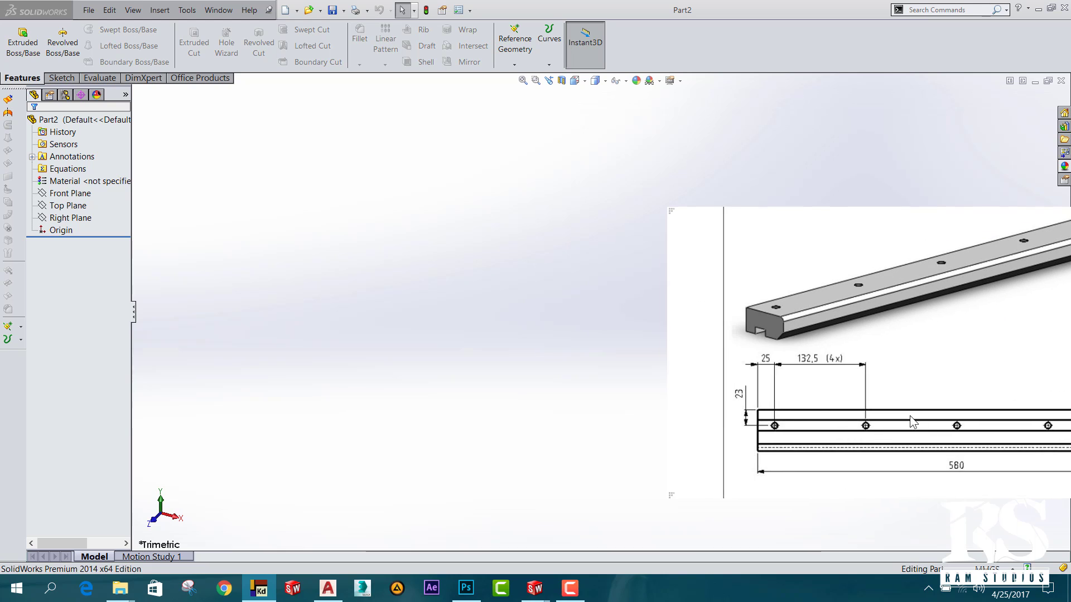
scroll(760, 445, "up", 2)
scroll(877, 398, "up", 1)
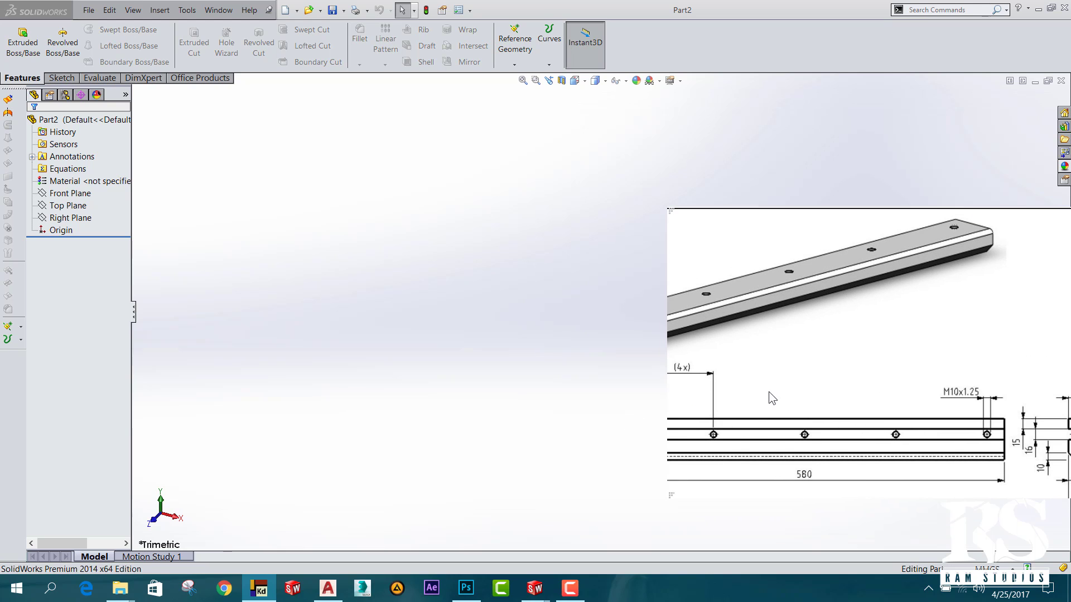
scroll(973, 447, "up", 1)
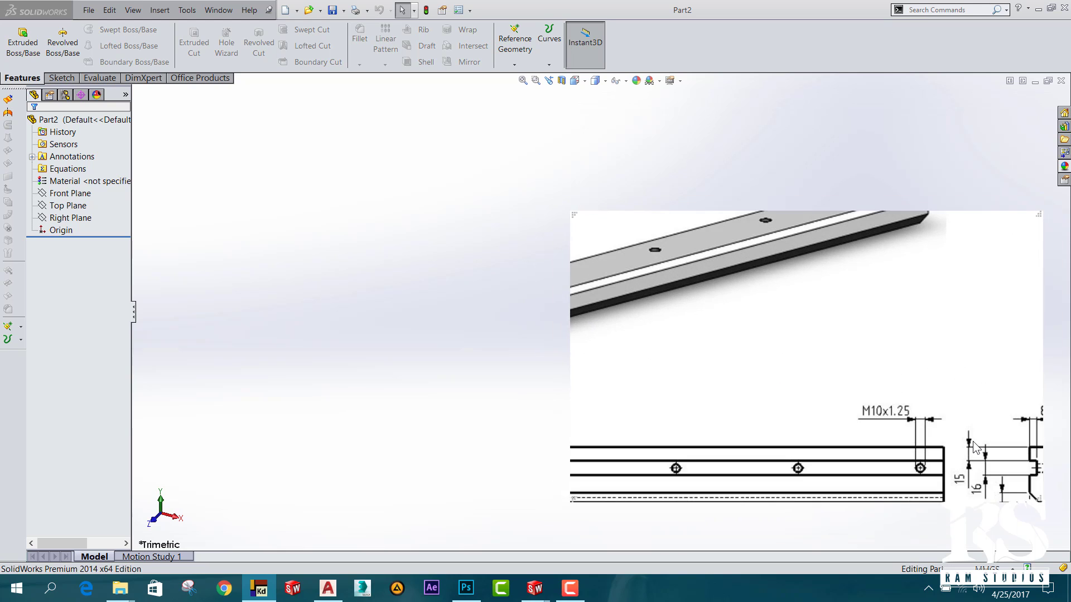
scroll(974, 446, "down", 1)
scroll(809, 349, "up", 1)
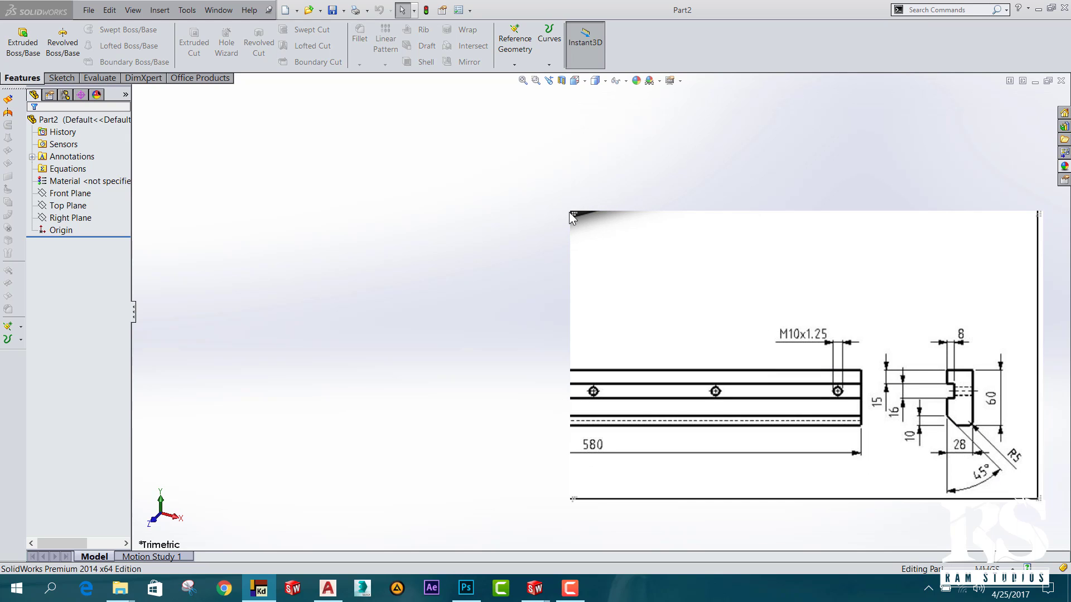
left_click_drag(570, 213, 809, 306)
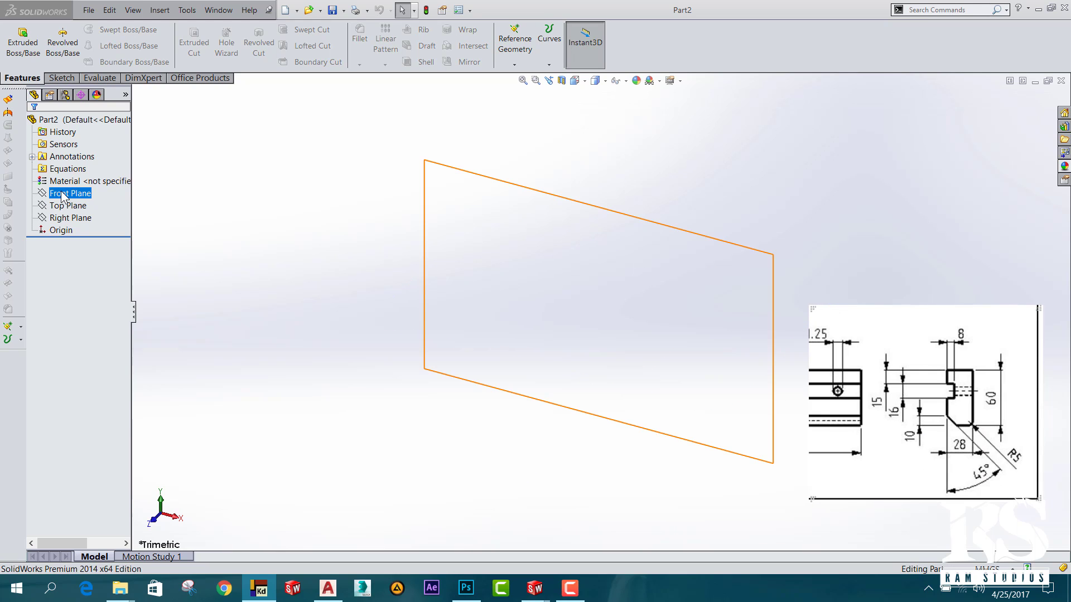
Start a new sketch on the Right Plane.
left_click(63, 222)
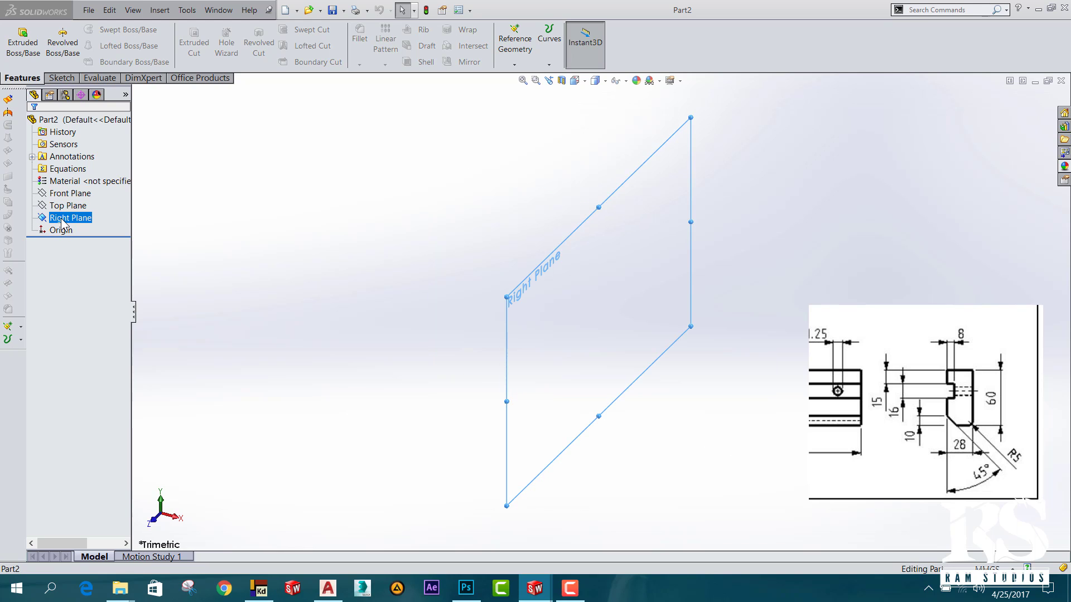
left_click(65, 194, "ctrl")
left_click(68, 203)
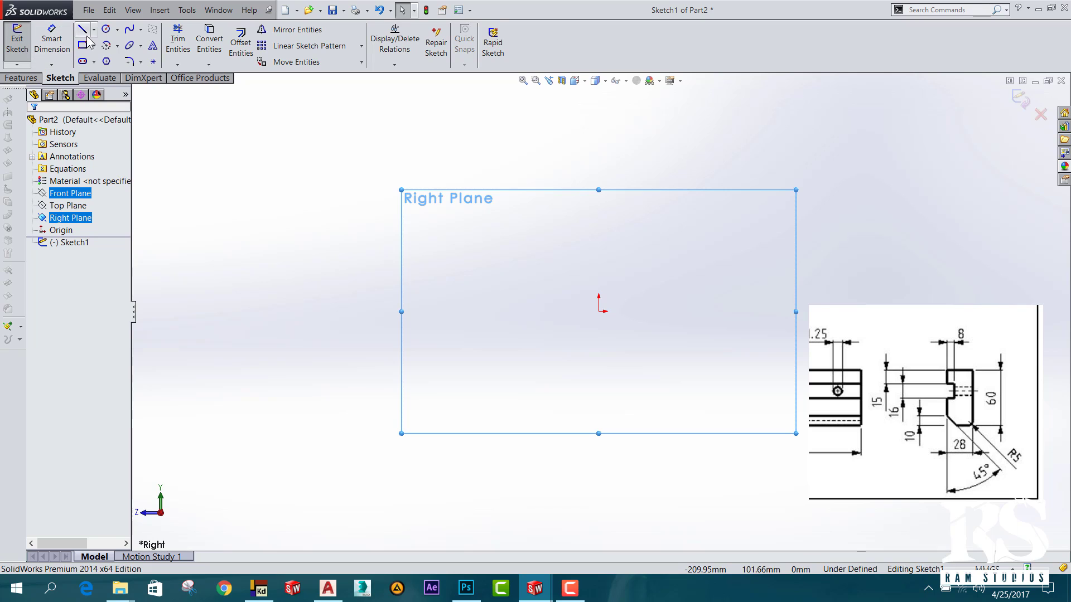
Draw the closed outline from the origin with notch and 45° corner; select the right edge to dimension.
left_click(599, 312)
left_click(599, 253)
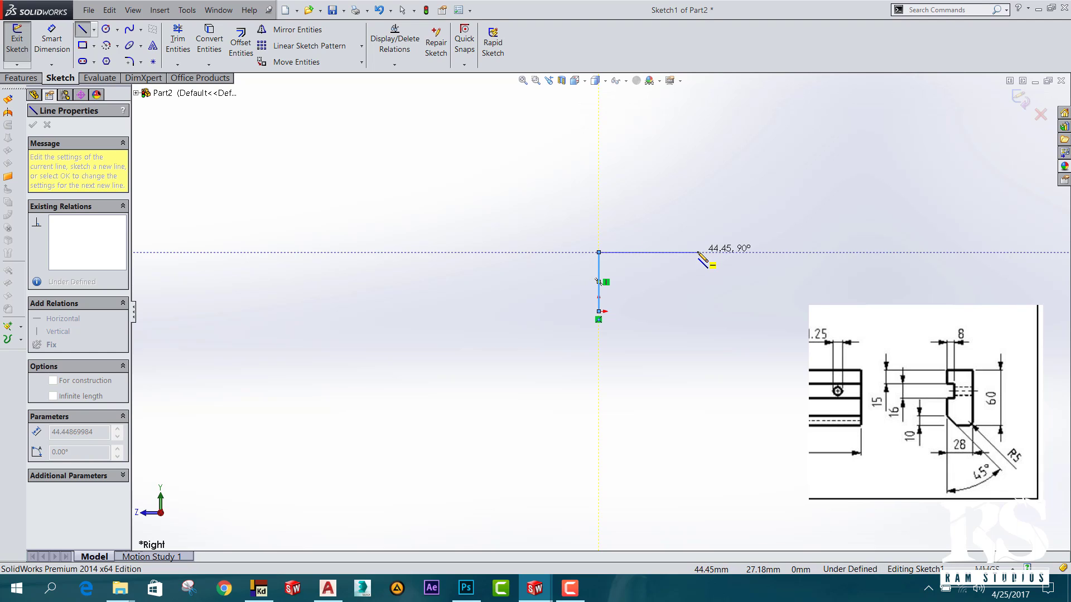
left_click(698, 252)
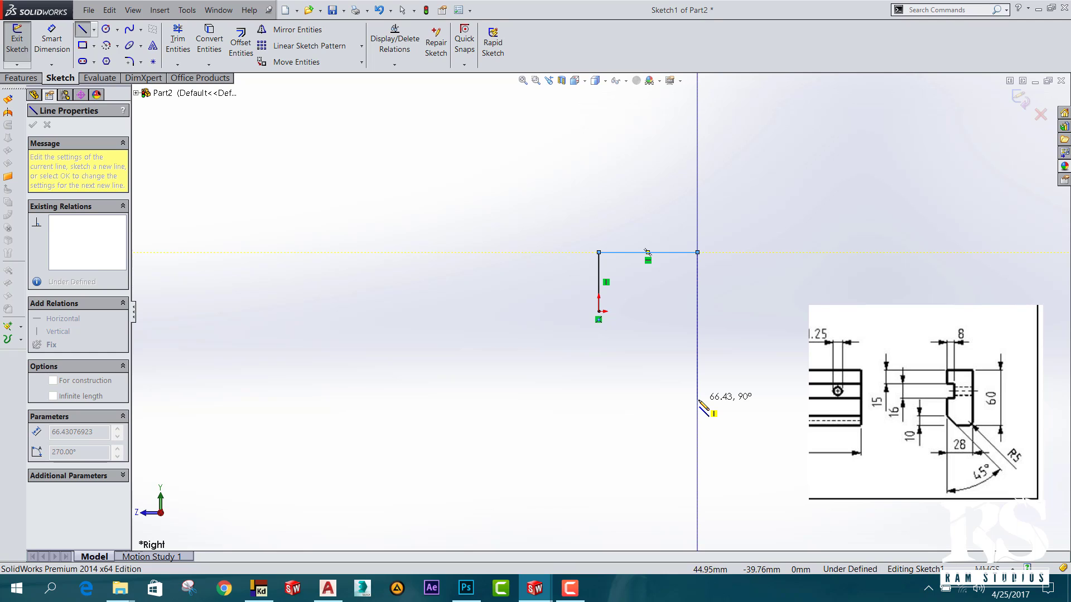
left_click(698, 399)
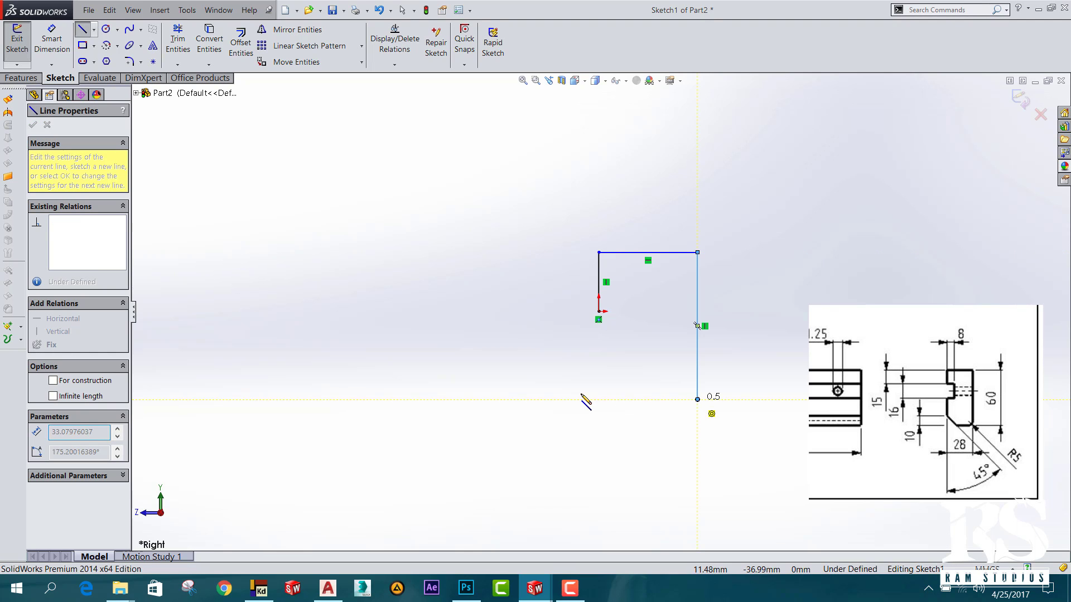
left_click(630, 399)
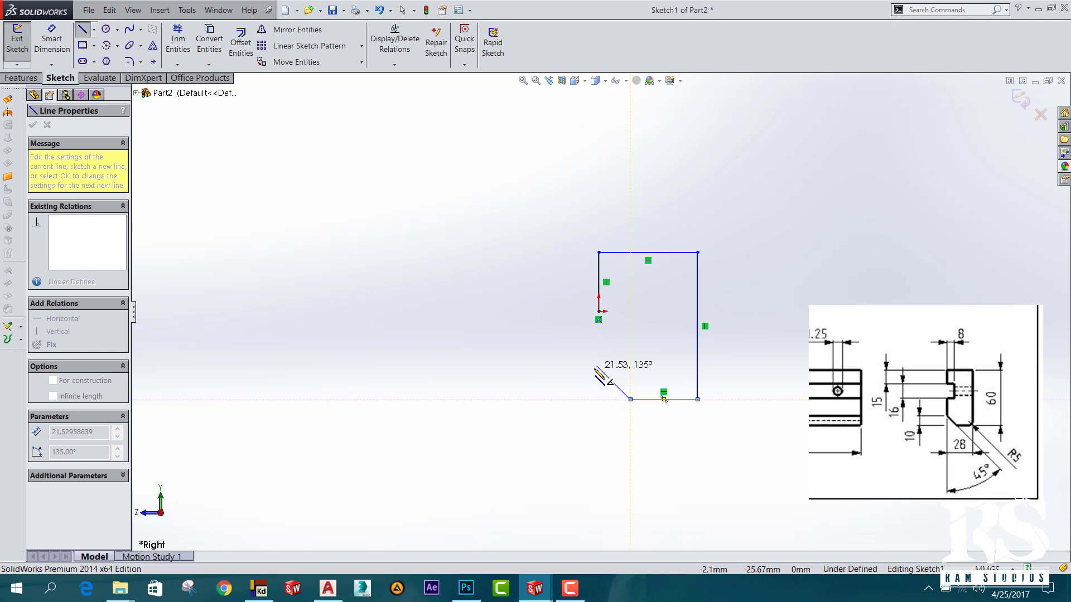
left_click(598, 374)
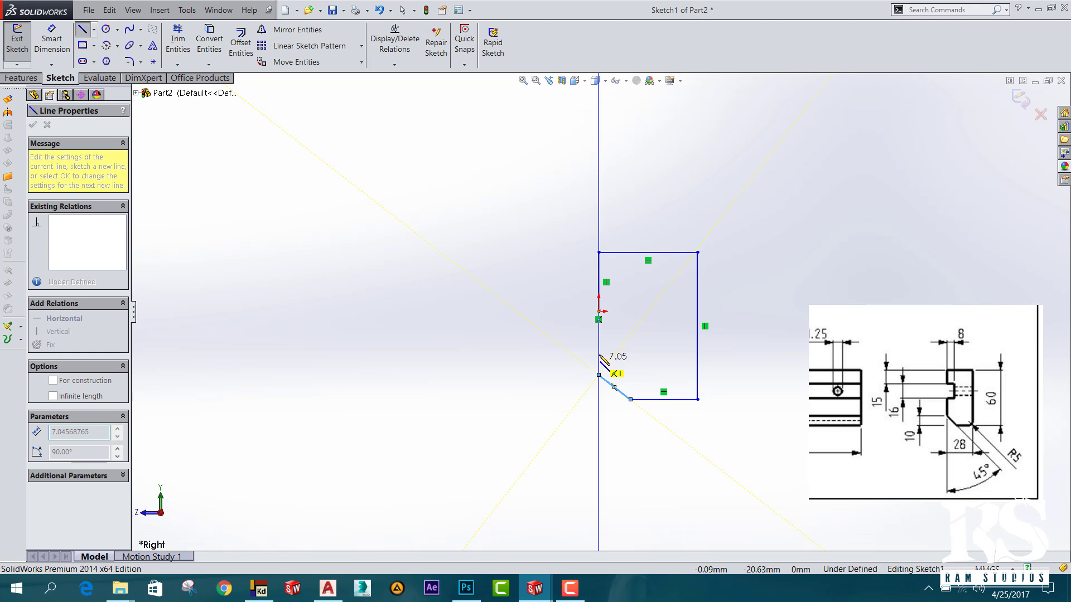
left_click(599, 352)
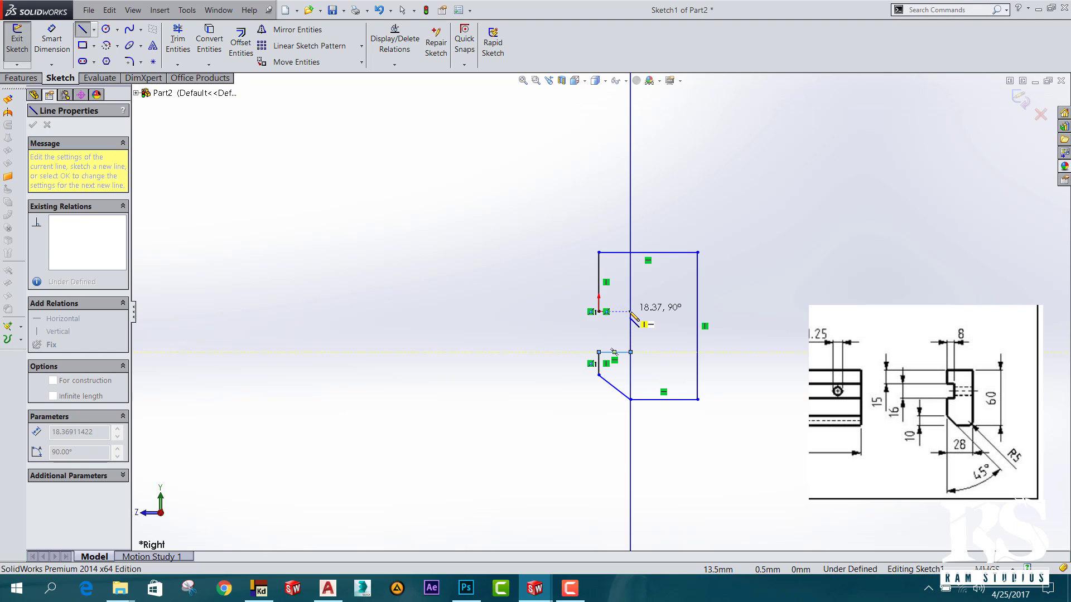
left_click(631, 311)
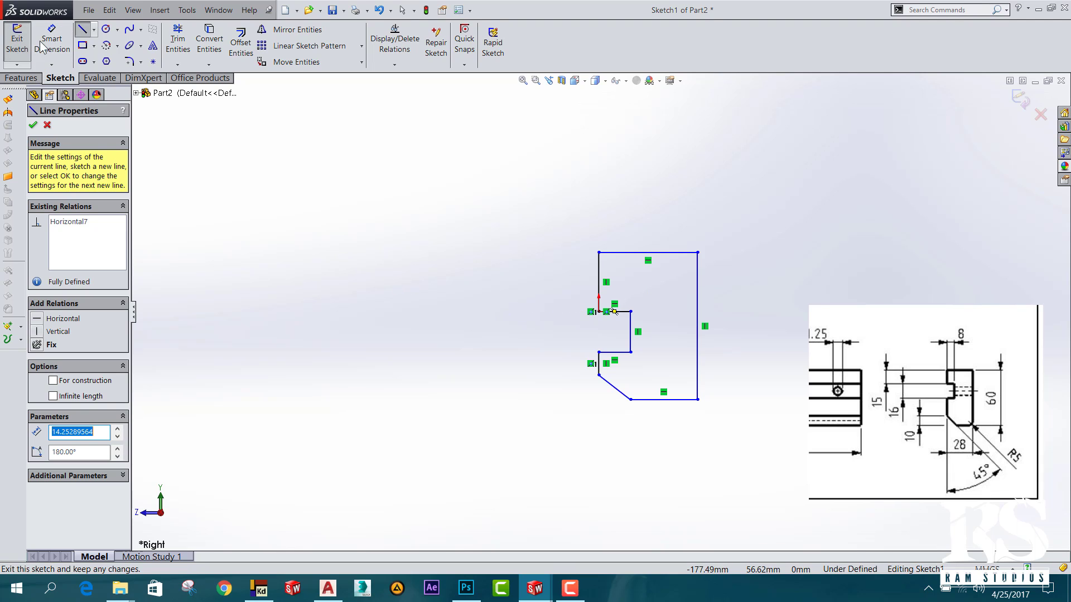
left_click(42, 46)
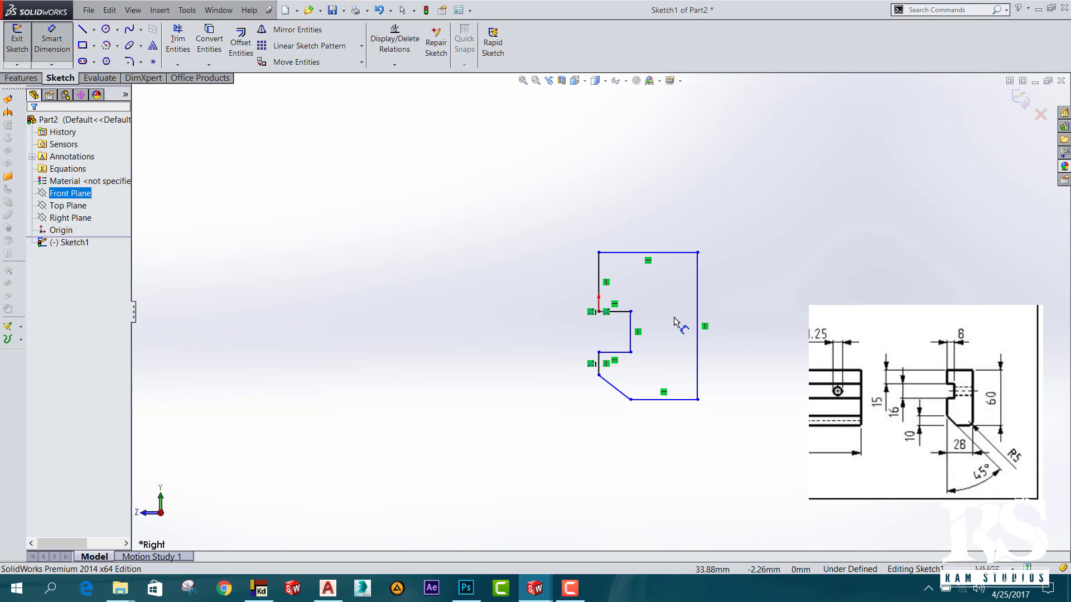
left_click(697, 292)
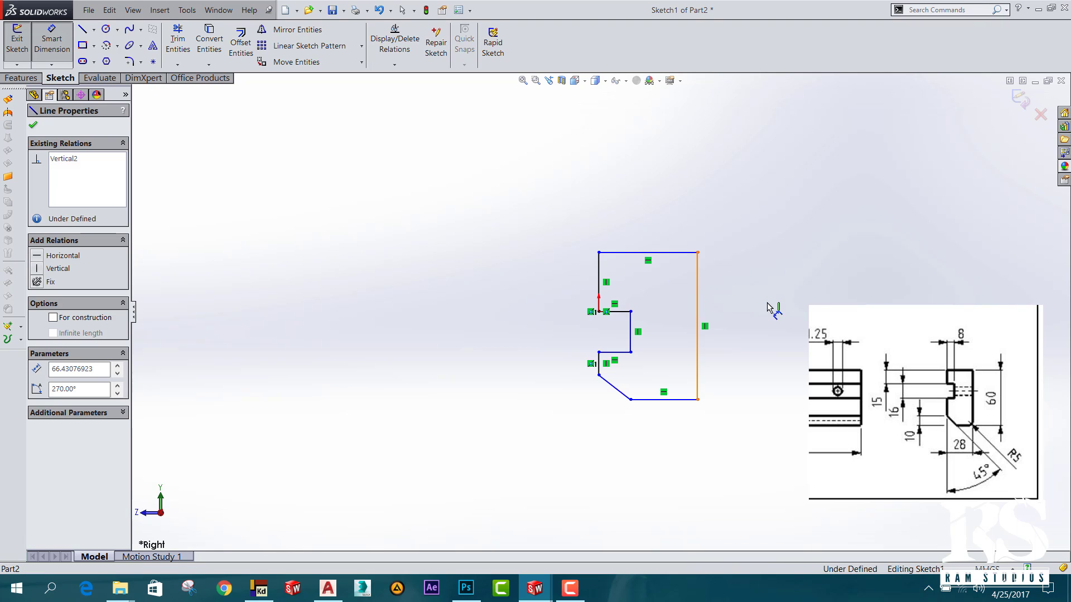
Dimension the profile height as 60 mm and the notch width as 8 mm.
left_click(769, 333)
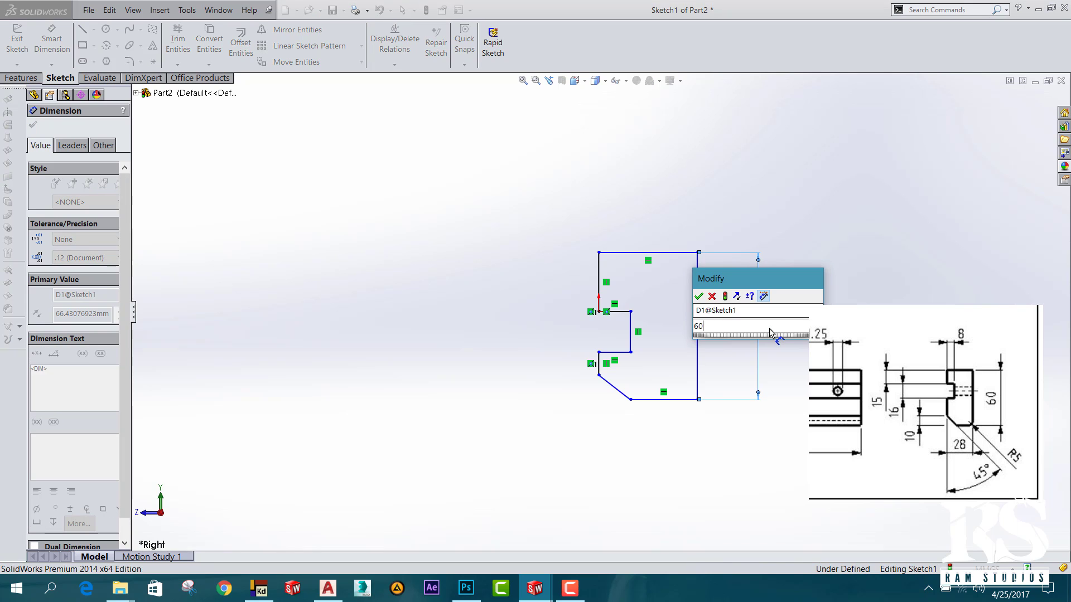
type("60")
key("Return")
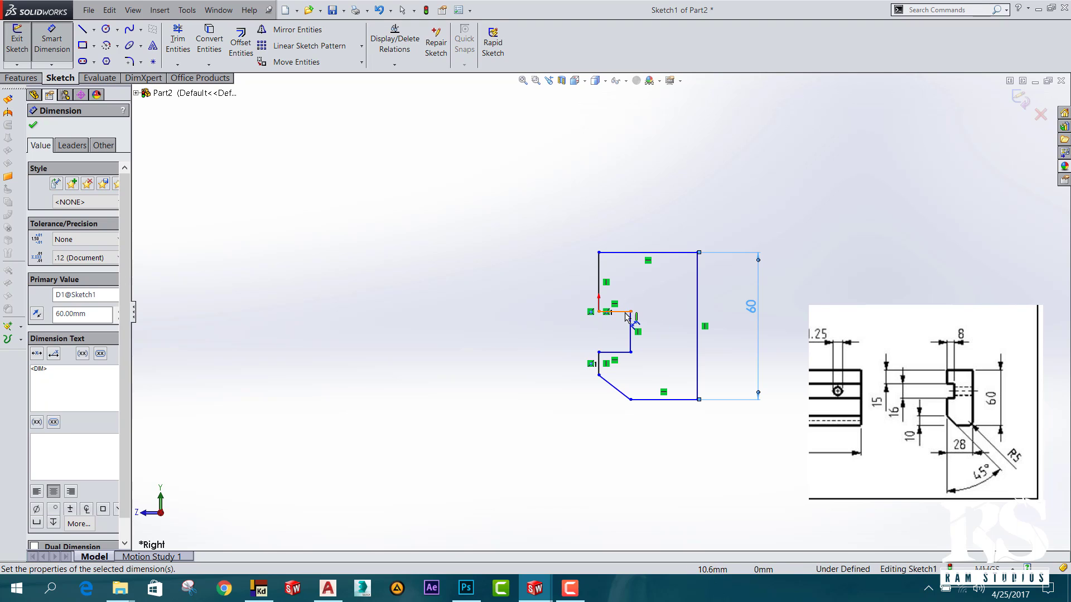
left_click(619, 311)
left_click(624, 185)
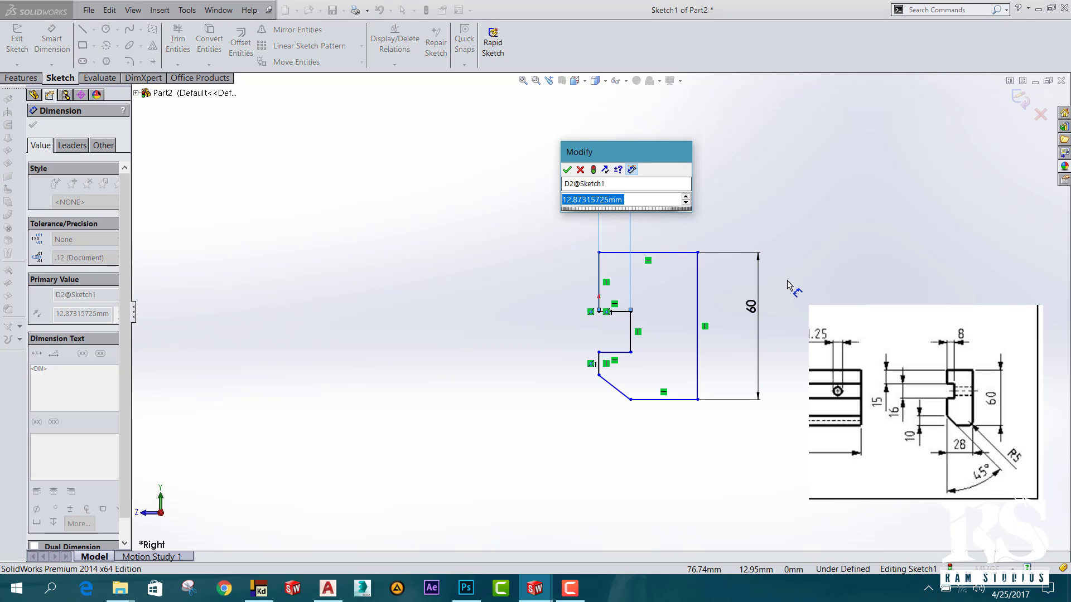
type("8")
key("Return")
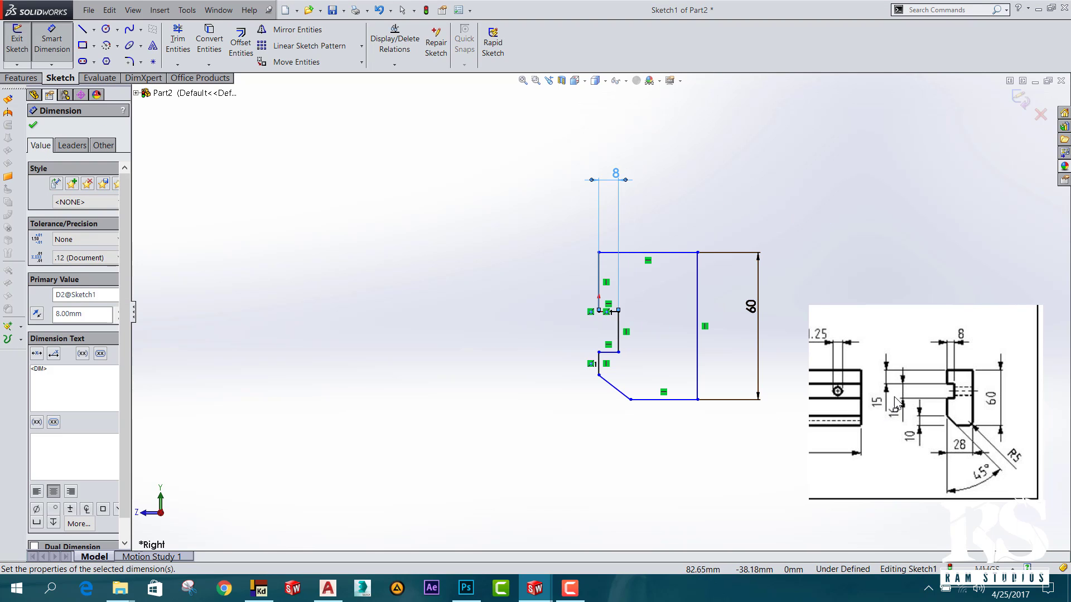
Add the 15 mm upper-left and 16 mm notch-depth vertical dimensions.
left_click(444, 286)
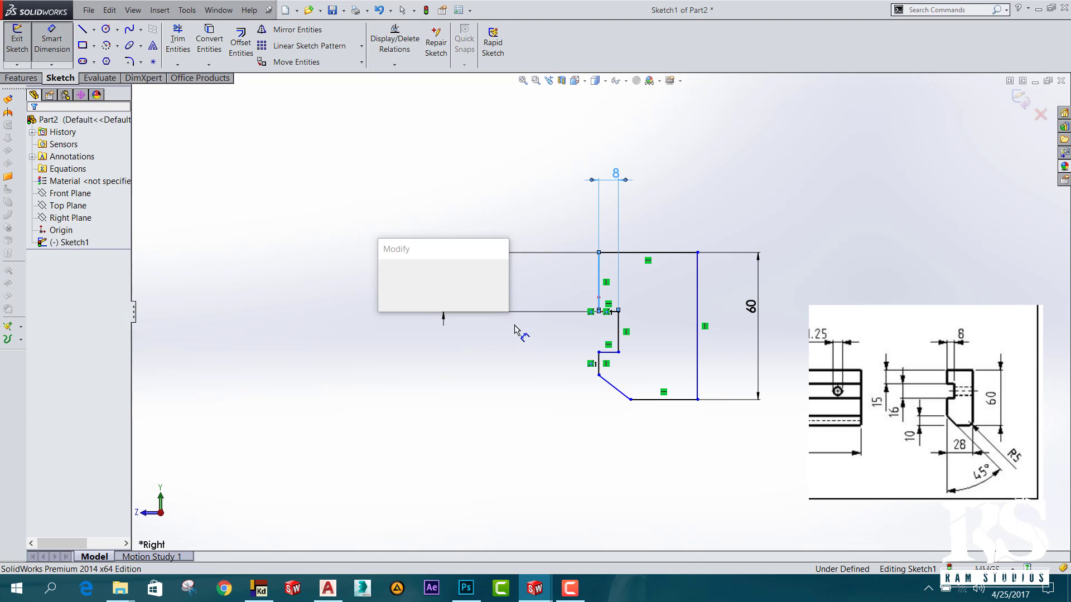
type("15")
key("Return")
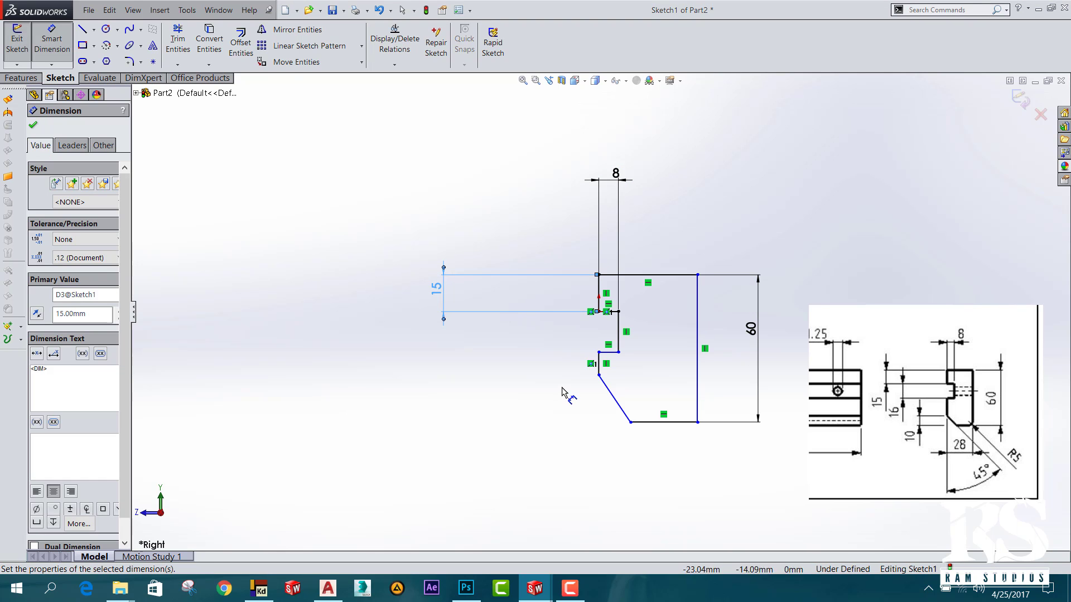
left_click(618, 332)
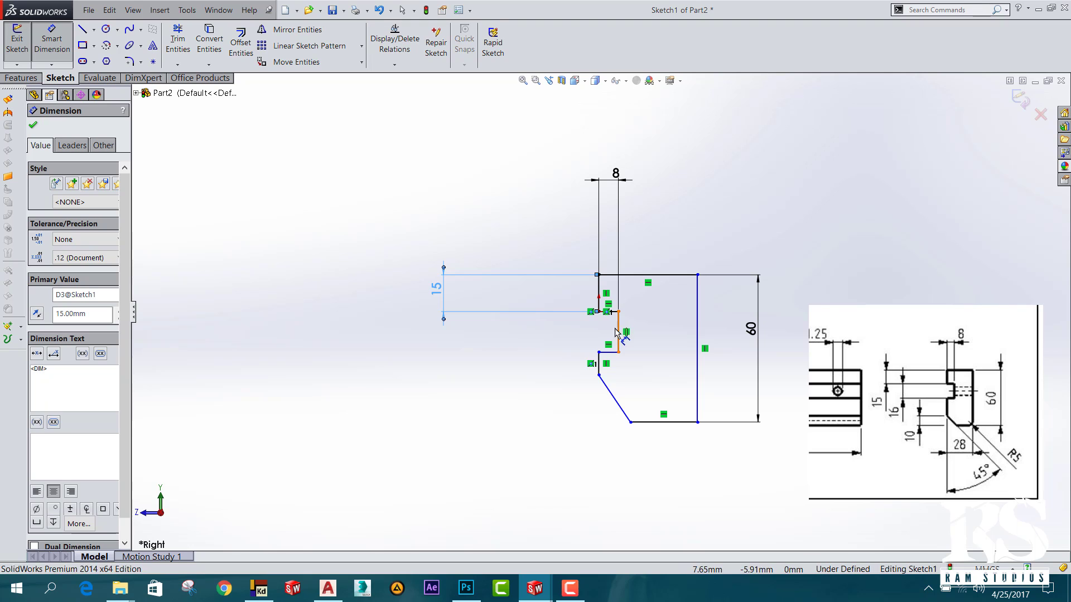
left_click(374, 335)
type("16")
key("Return")
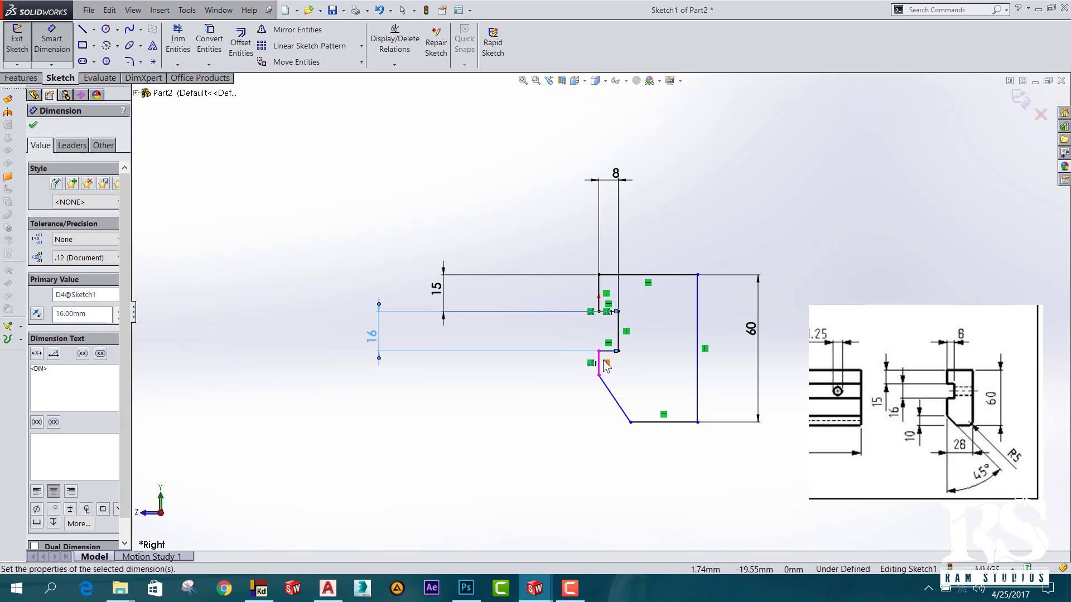
Set the chamfer angle to 45°.
left_click(609, 390)
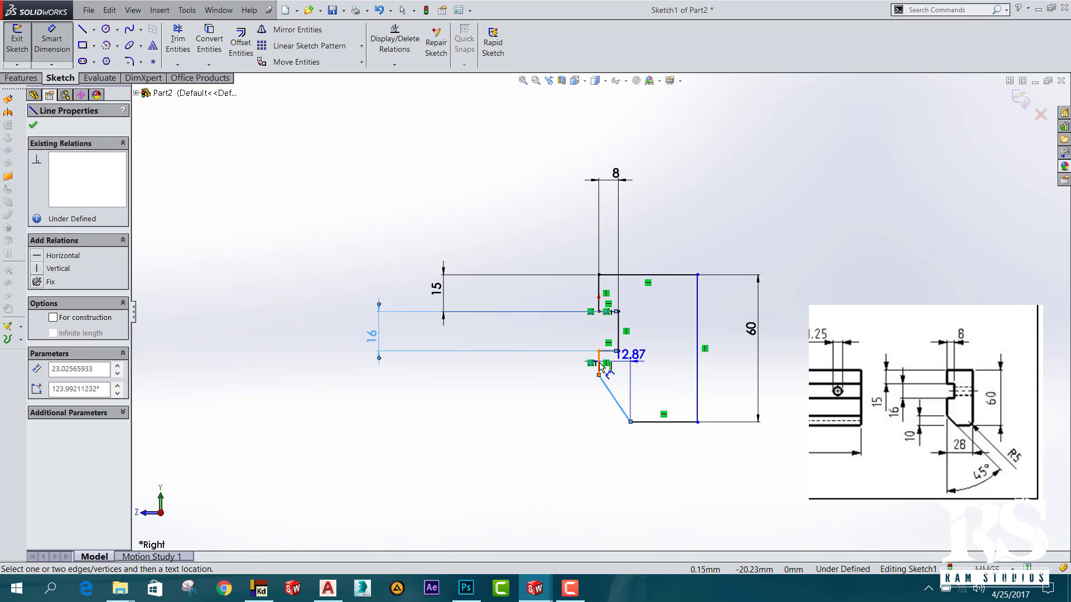
left_click(600, 366)
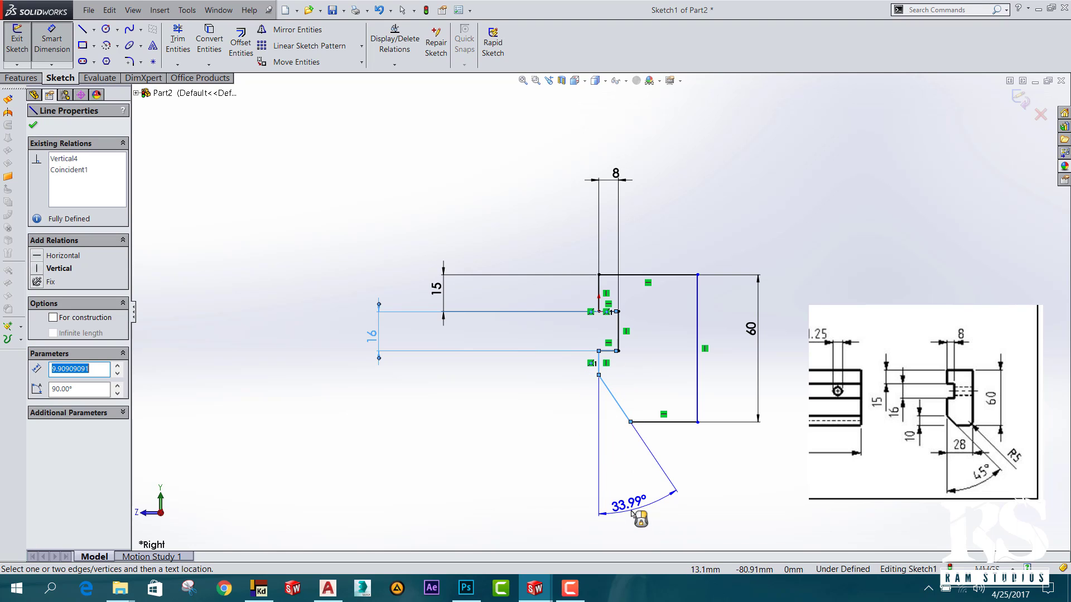
left_click(663, 521)
type("1")
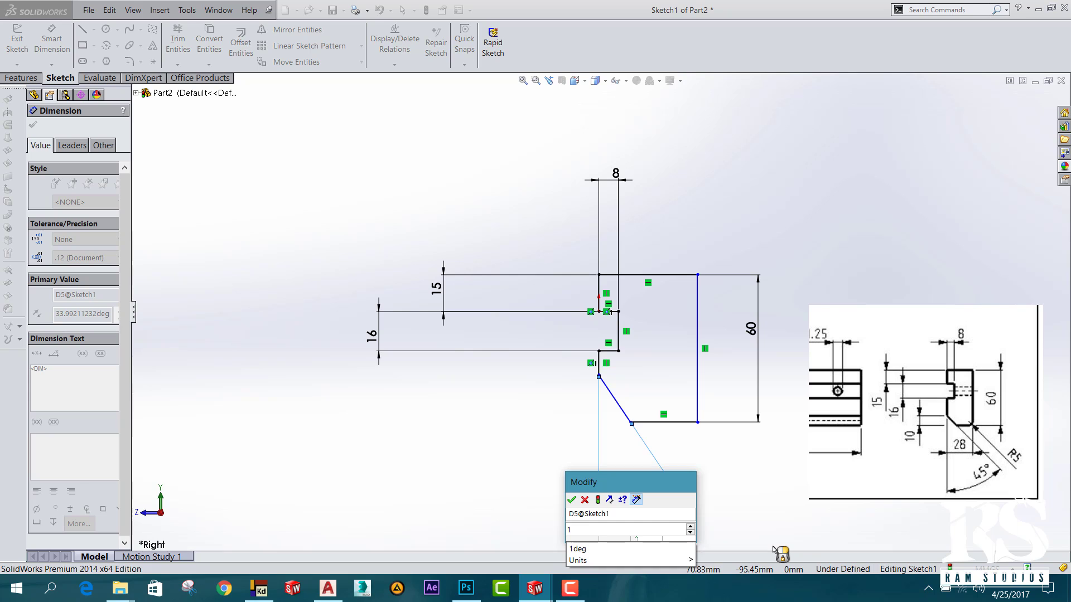
key("BackSpace")
type("45")
key("Return")
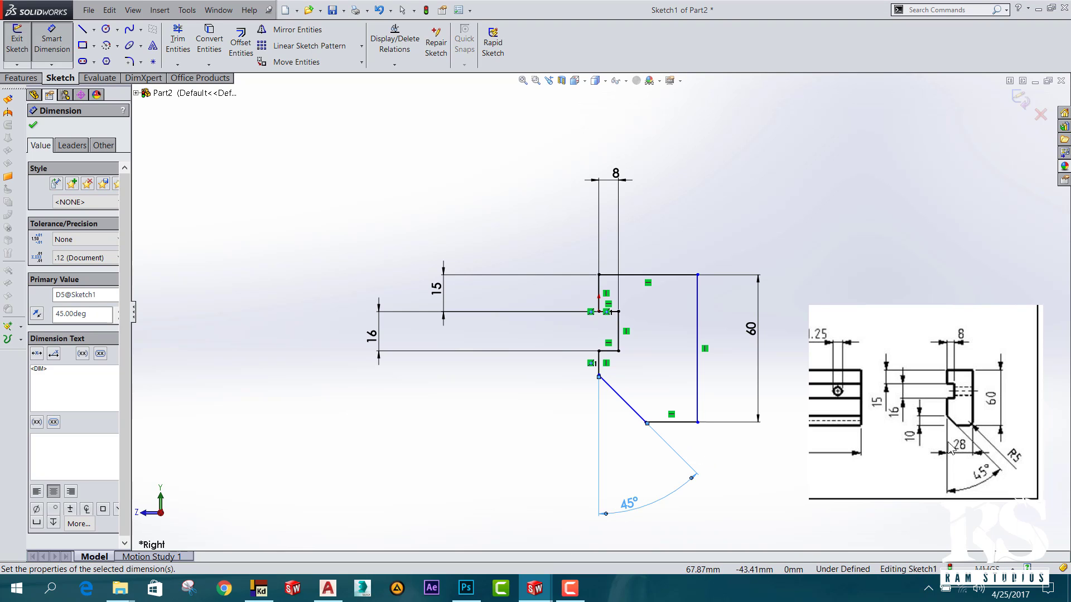
Dimension the chamfer width as 28 mm.
left_click(599, 376)
left_click(697, 423)
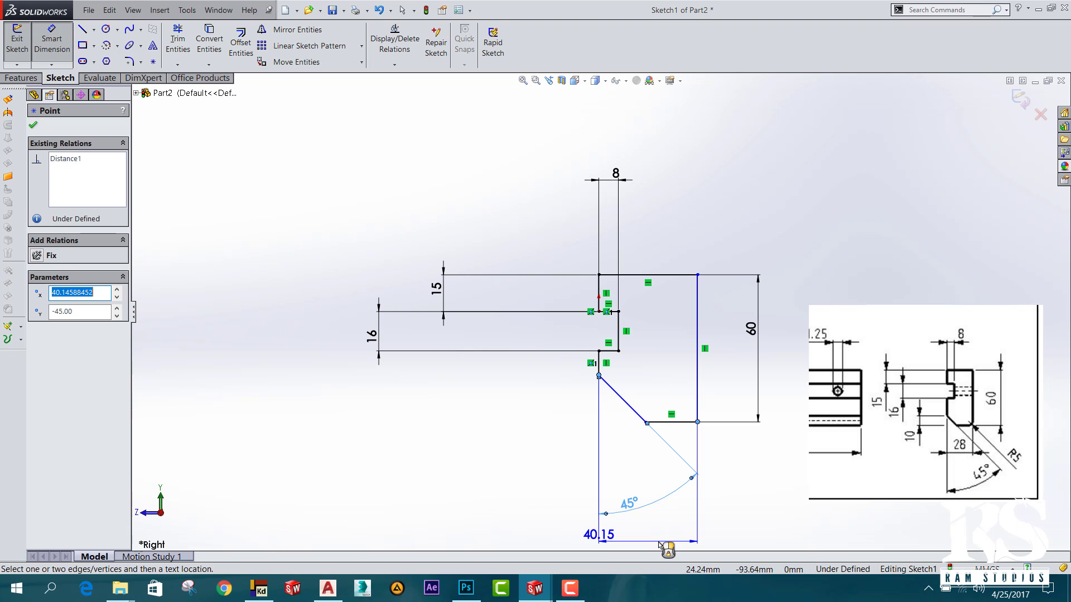
left_click(660, 542)
type("28")
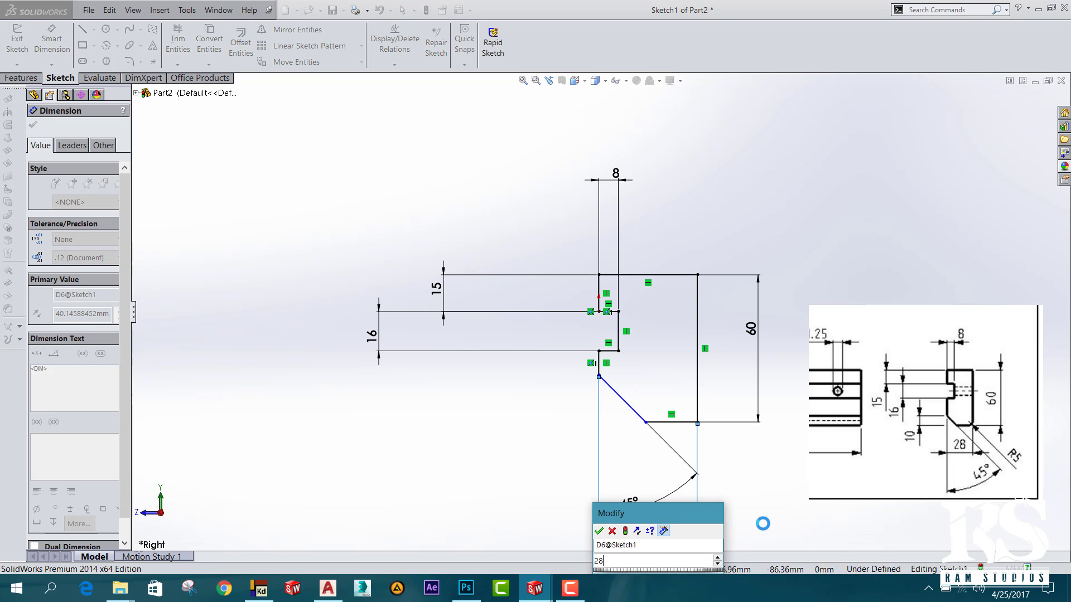
key("Return")
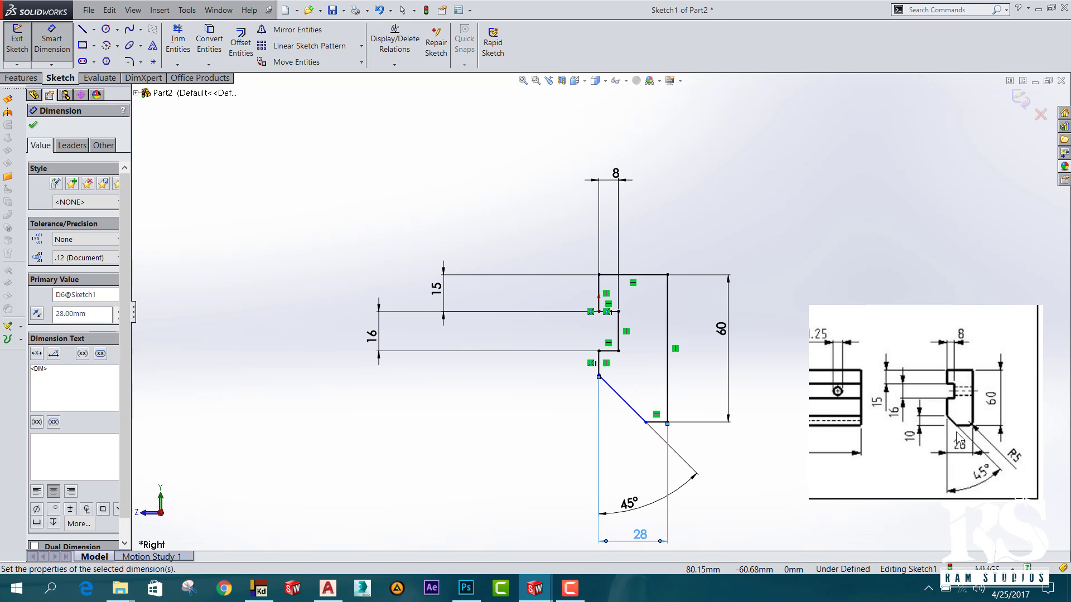
Dimension the chamfer height as 10 mm and exit the sketch.
left_click(598, 376)
left_click(646, 422)
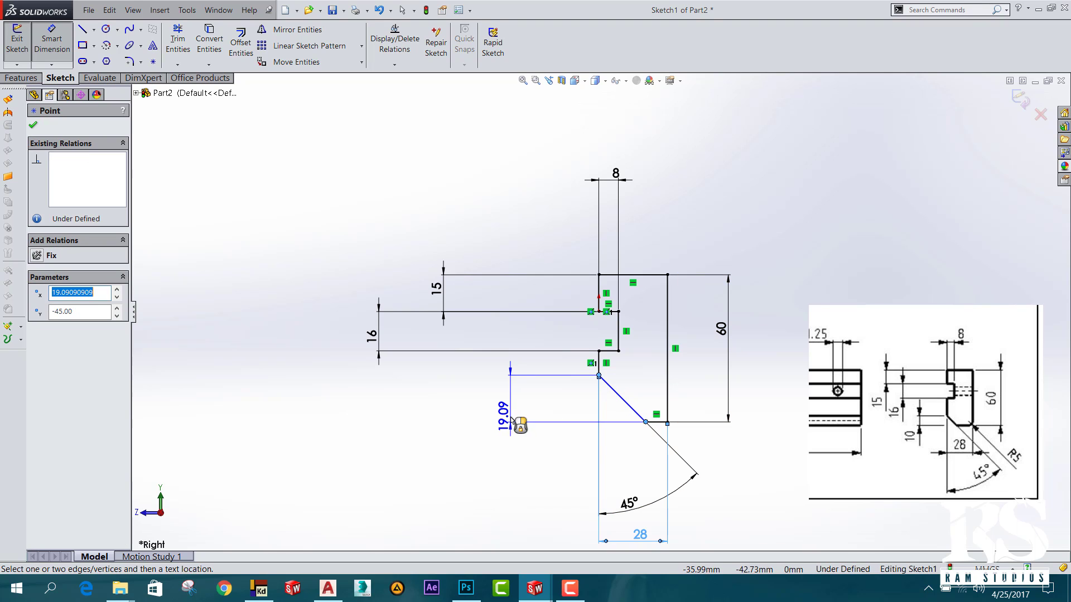
left_click(509, 408)
type("10")
key("Return")
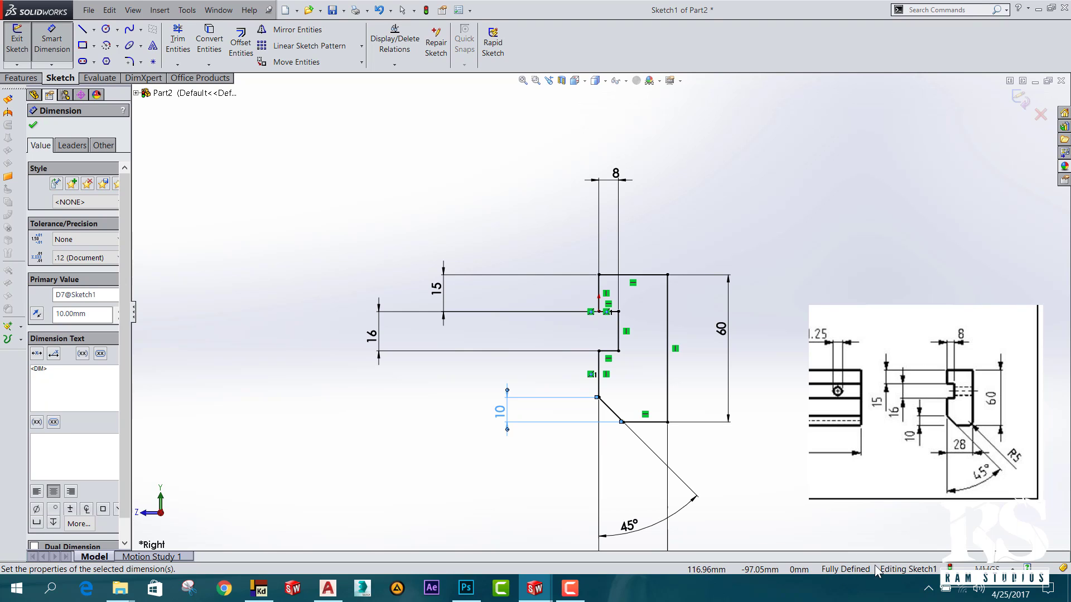
left_click(34, 125)
left_click(17, 39)
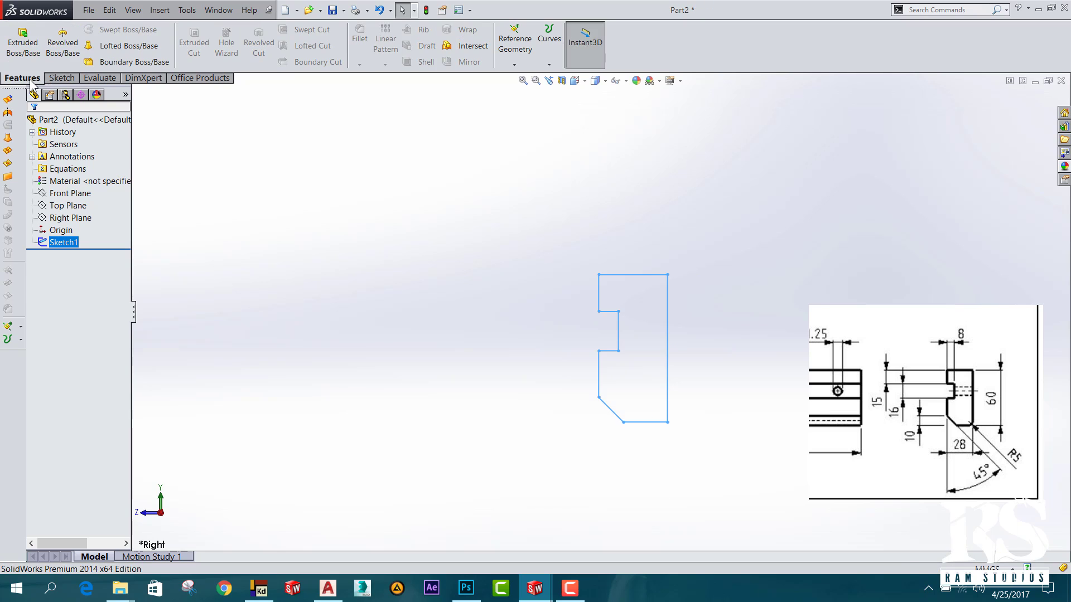
Extrude the profile Blind 580 mm into Boss-Extrude1, checking the length on the drawing.
left_click(22, 39)
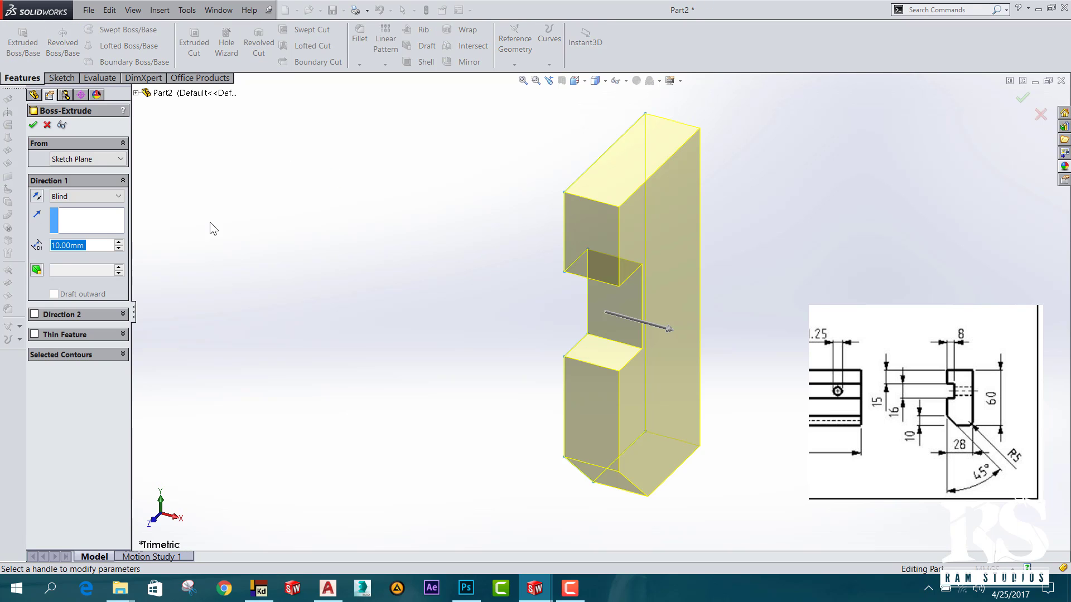
left_click(892, 446)
scroll(892, 447, "down", 3)
scroll(890, 447, "down", 3)
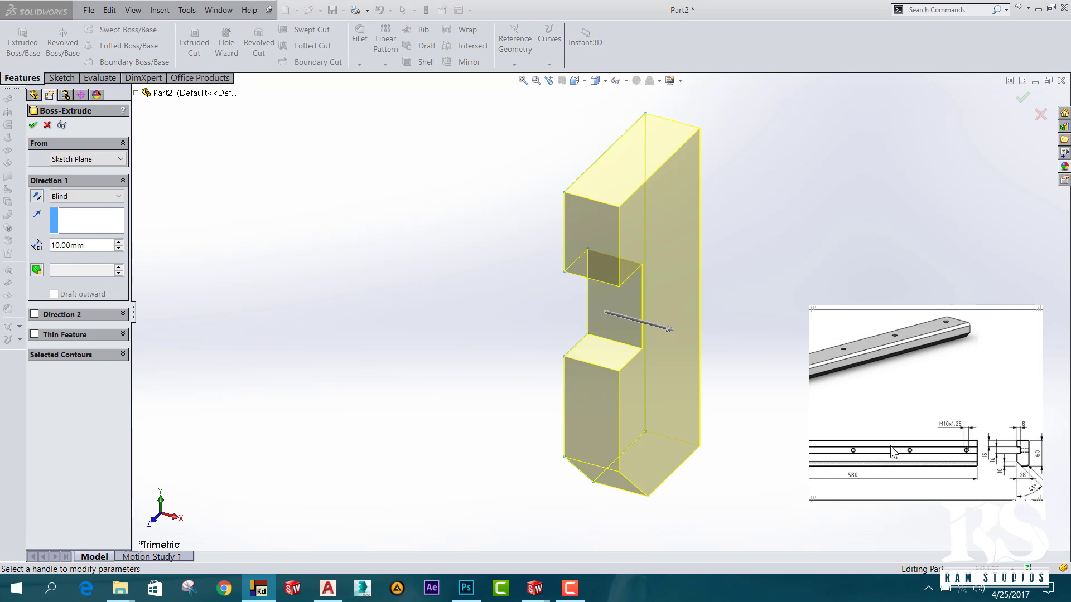
left_click(94, 241)
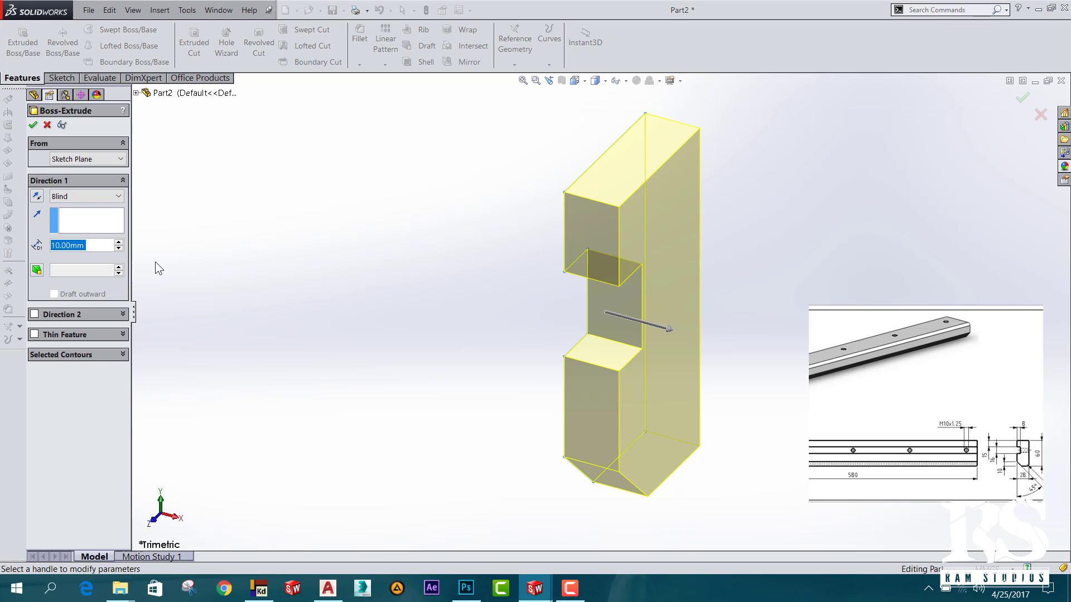
type("580")
key("Return")
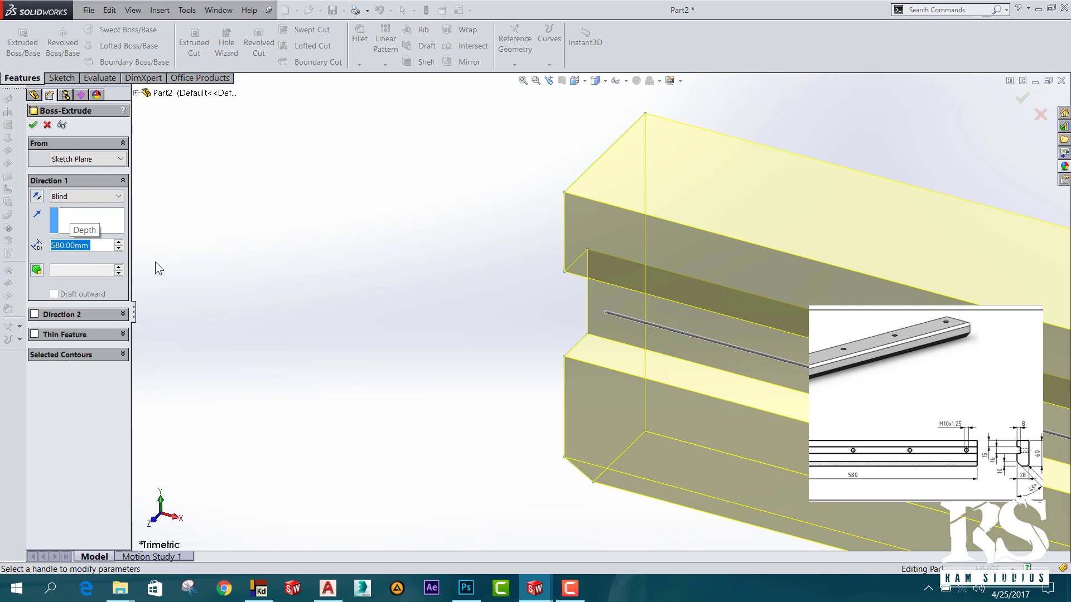
left_click(33, 125)
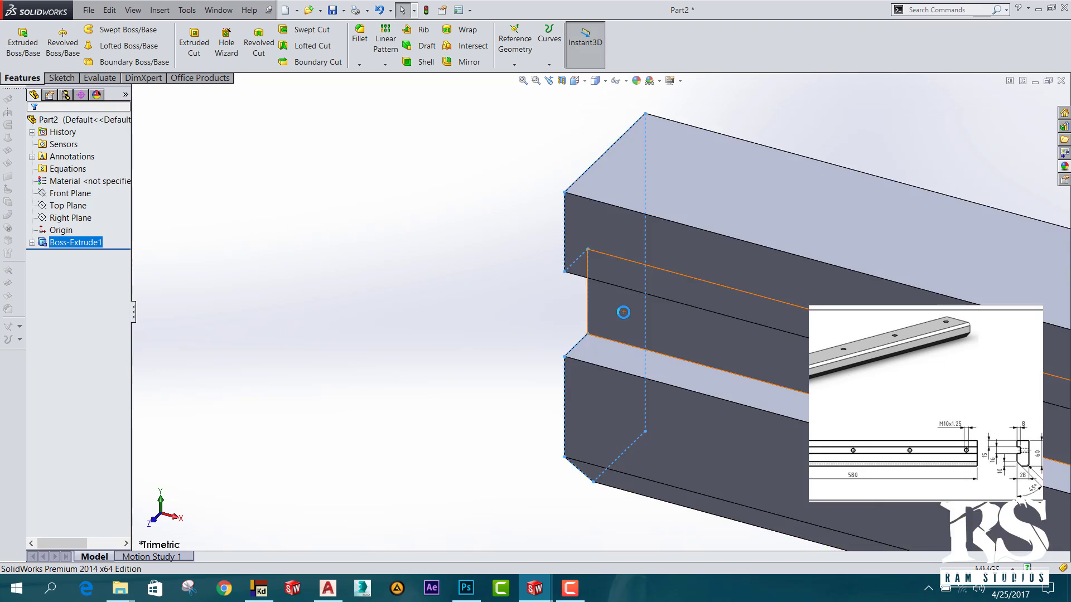
scroll(631, 318, "up", 5)
scroll(702, 318, "down", 2)
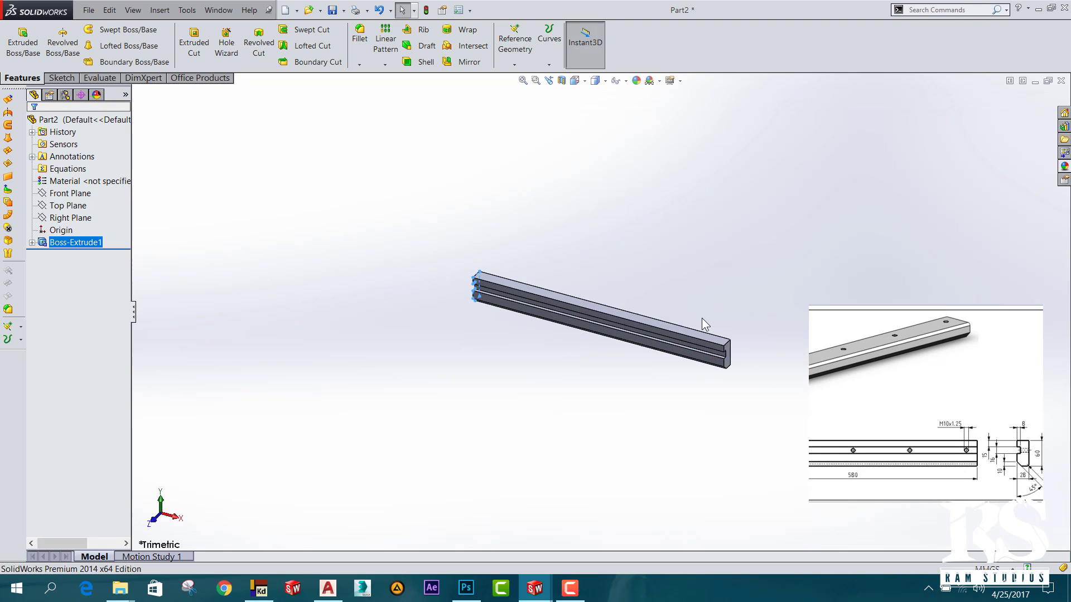
scroll(702, 318, "down", 3)
left_click(874, 396)
scroll(876, 470, "down", 2)
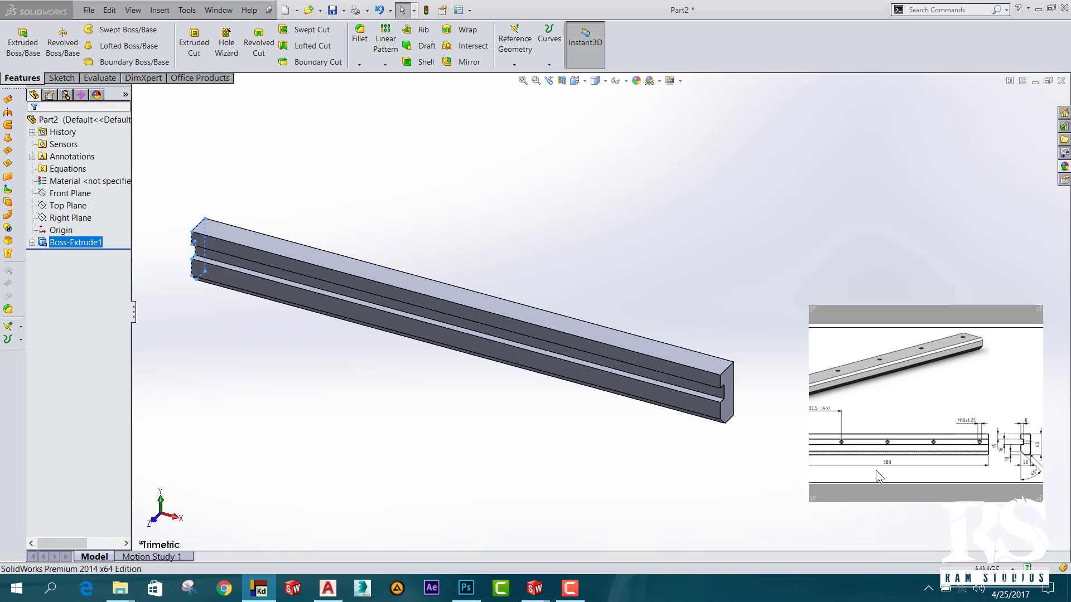
scroll(875, 473, "down", 2)
scroll(876, 473, "down", 2)
scroll(832, 447, "up", 2)
scroll(909, 448, "up", 2)
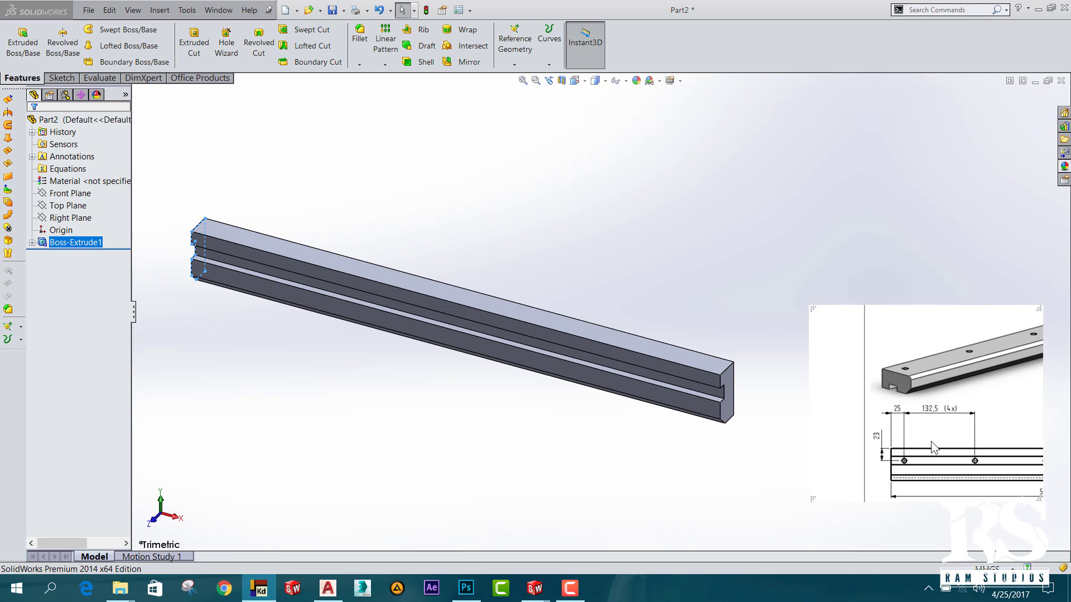
scroll(931, 453, "up", 2)
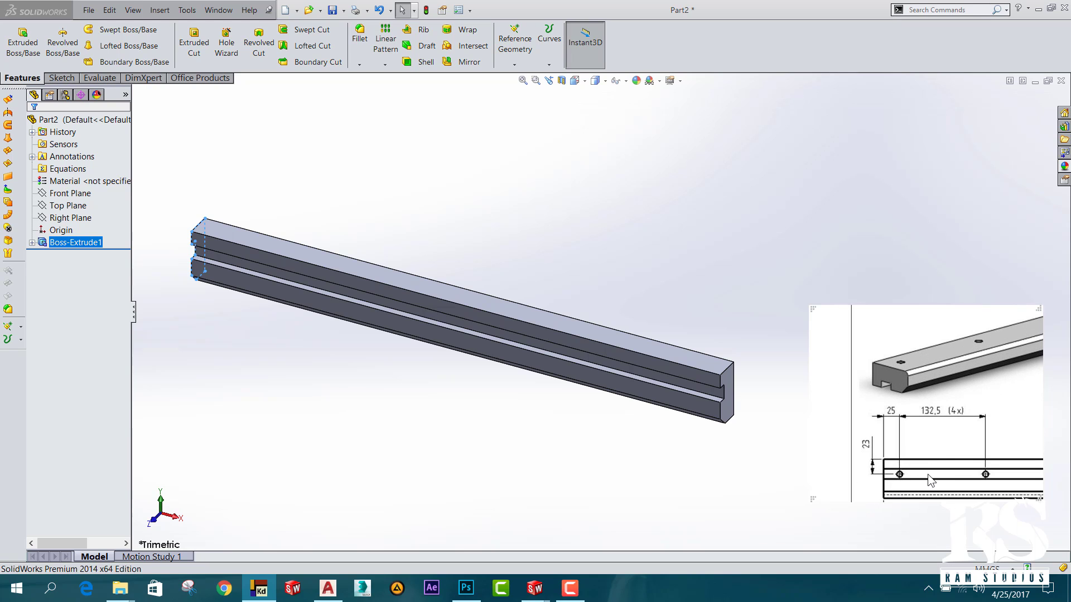
mouse_move(928, 474)
left_mouse_down()
mouse_move(862, 434)
mouse_move(902, 439)
left_mouse_up()
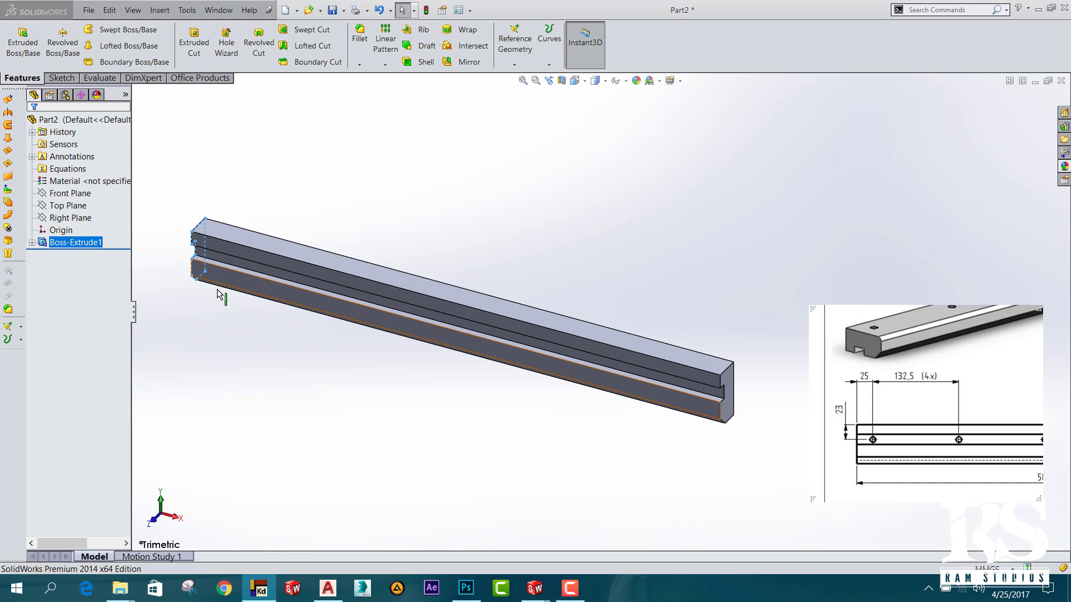
mouse_move(220, 295)
middle_mouse_down()
mouse_move(306, 325)
mouse_move(265, 352)
middle_mouse_up()
Orbit the bar, check the hole spacing on the drawing, and select the slot's flat face.
left_click(58, 206)
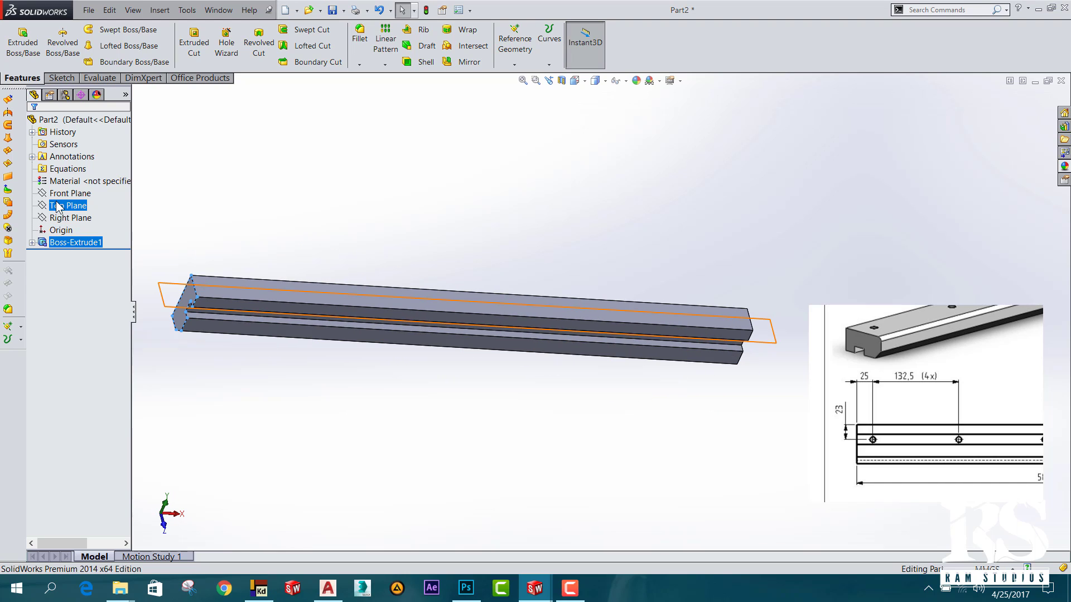
left_click(59, 218)
mouse_move(434, 272)
middle_mouse_down()
mouse_move(347, 264)
mouse_move(373, 270)
mouse_move(364, 266)
middle_mouse_up()
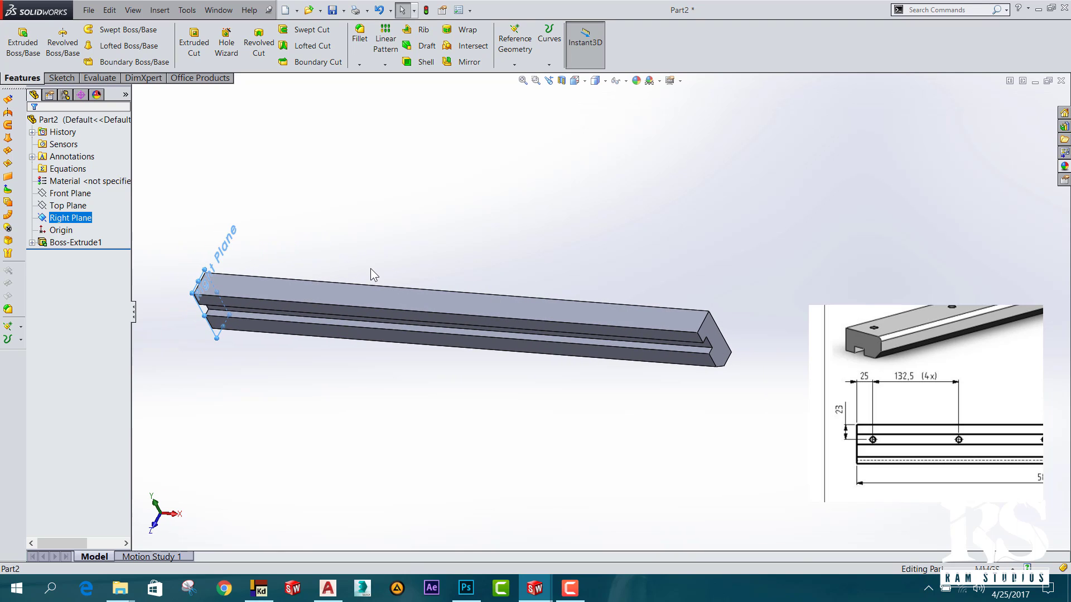
mouse_move(925, 403)
scroll(938, 417, "up", 2)
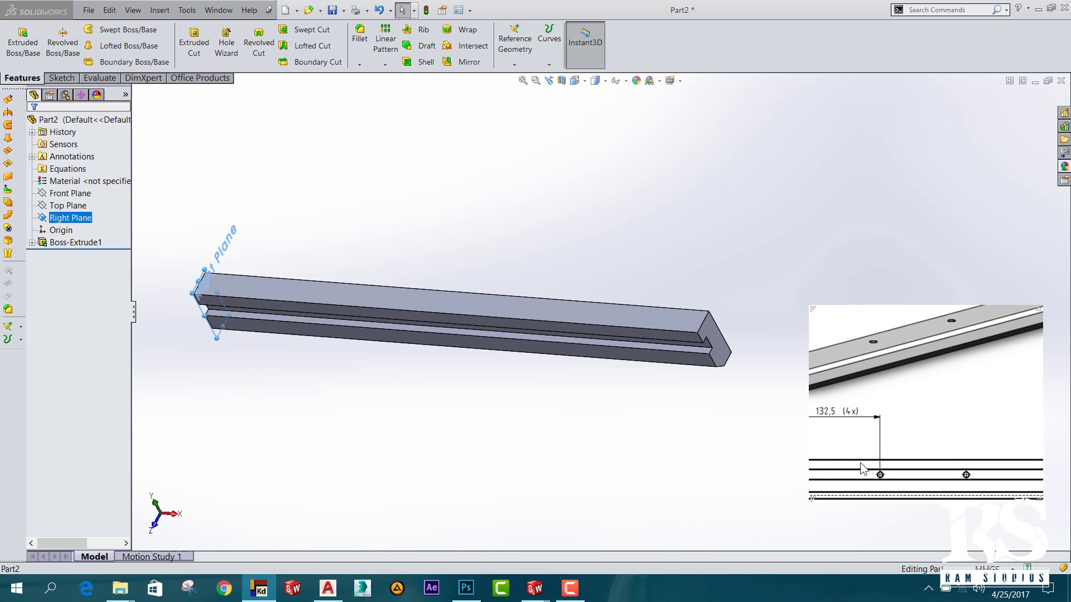
scroll(959, 482, "down", 2)
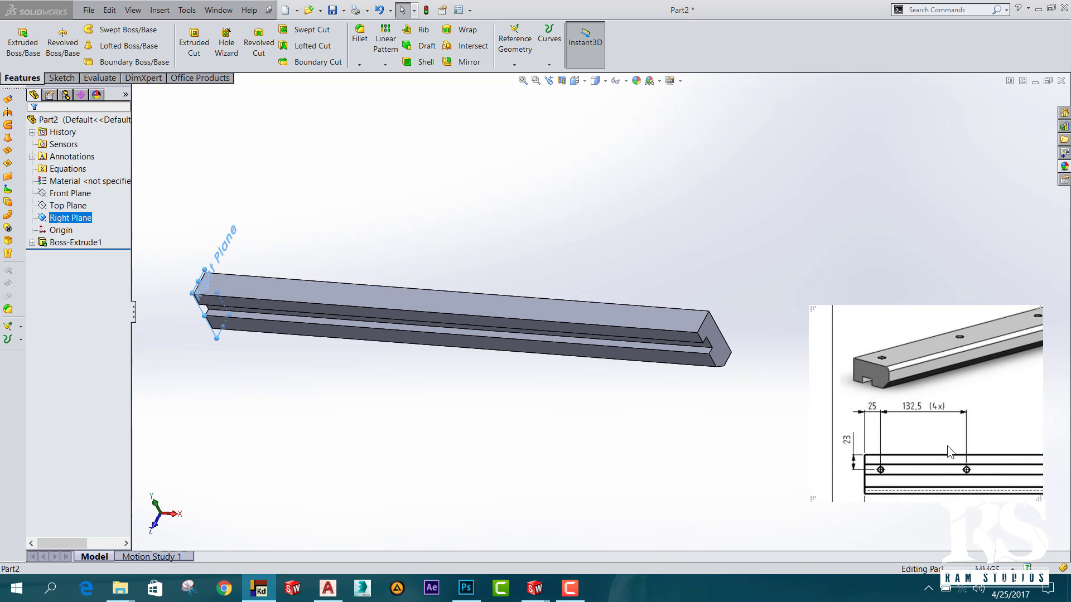
left_click_drag(947, 446, 964, 426)
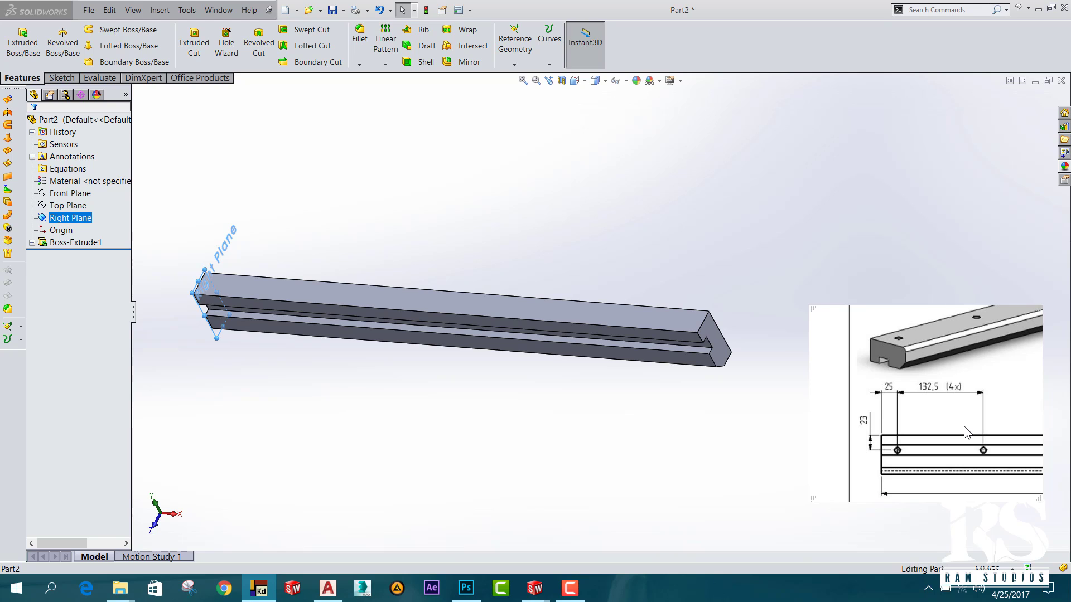
left_click_drag(964, 426, 946, 447)
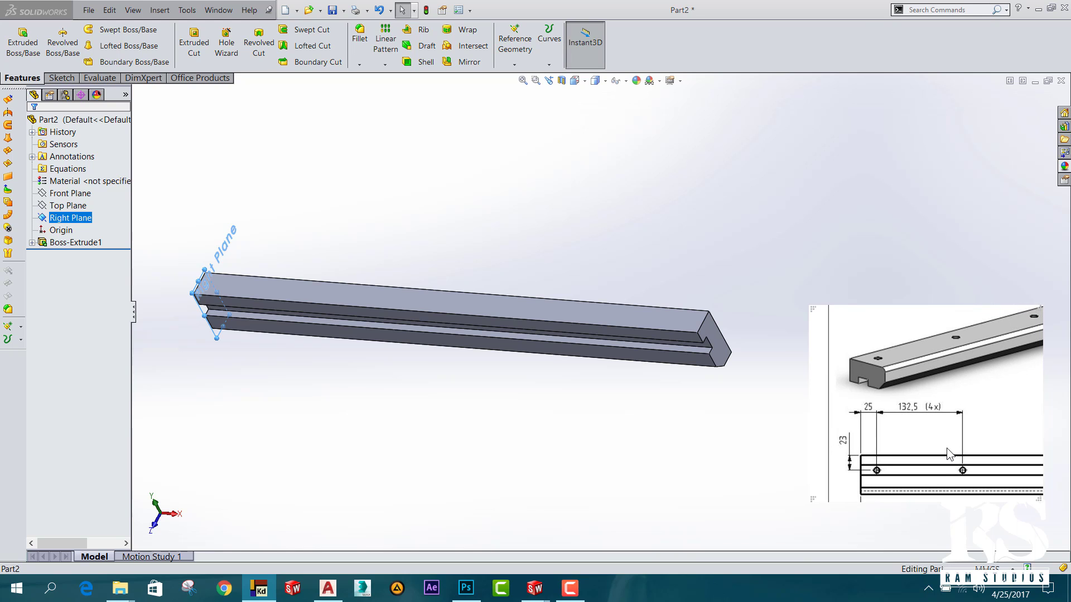
mouse_move(350, 365)
middle_mouse_down()
mouse_move(387, 268)
mouse_move(195, 345)
middle_mouse_up()
left_click(195, 344)
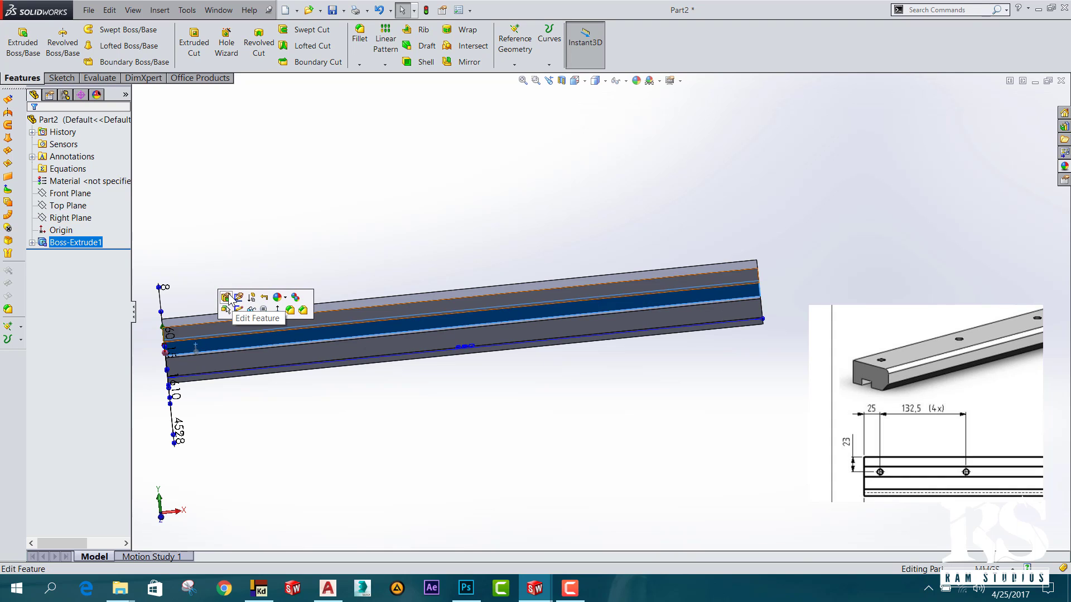
left_click(211, 343)
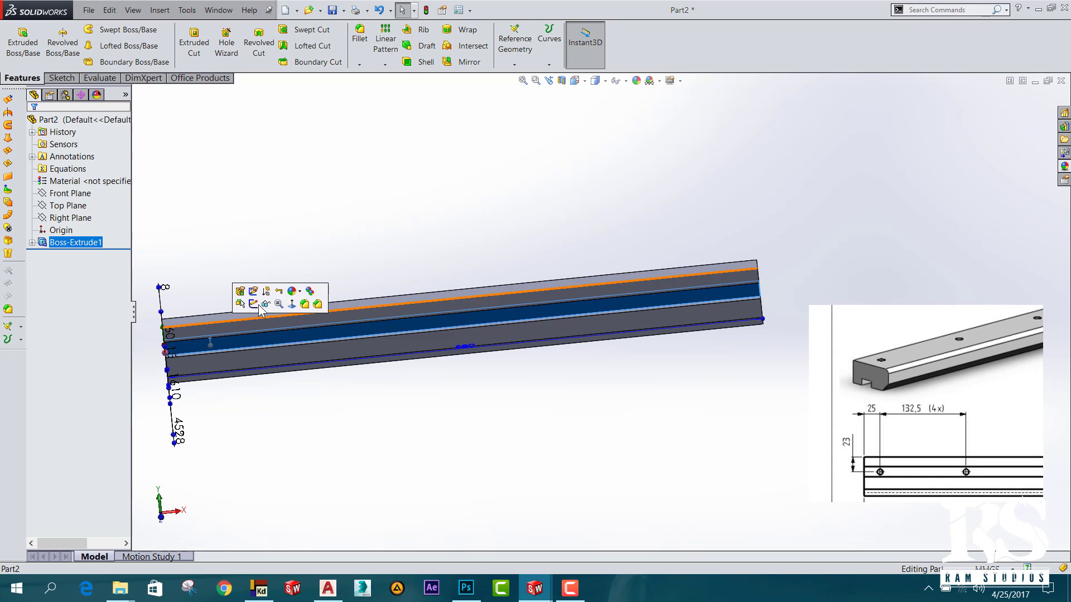
Start a sketch on the slot face, view it normal, and draw a circle.
left_click(250, 304)
key("space")
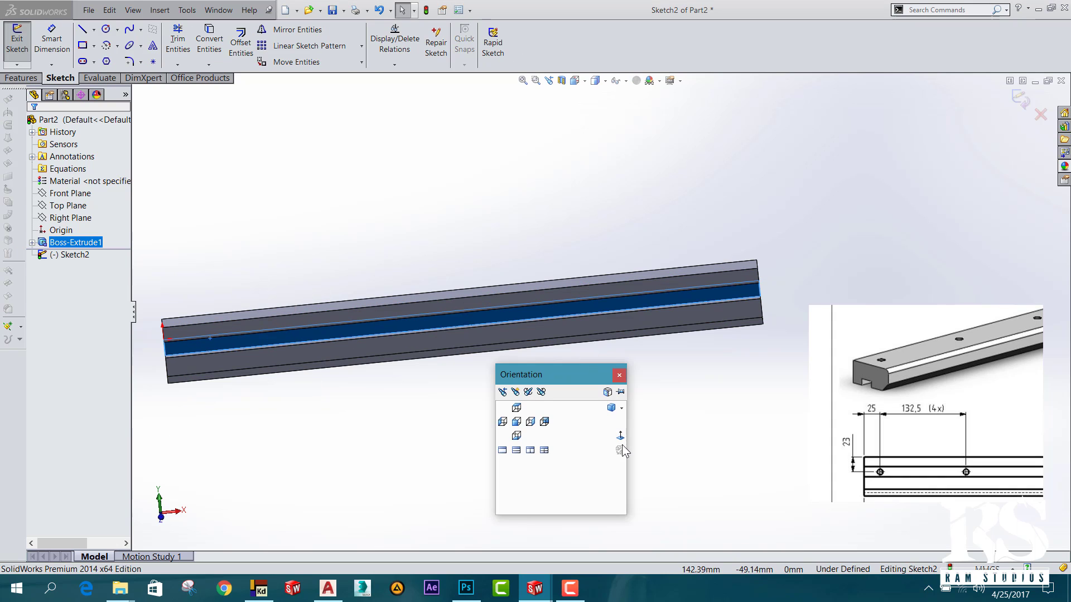
left_click(622, 442)
scroll(377, 308, "down", 5)
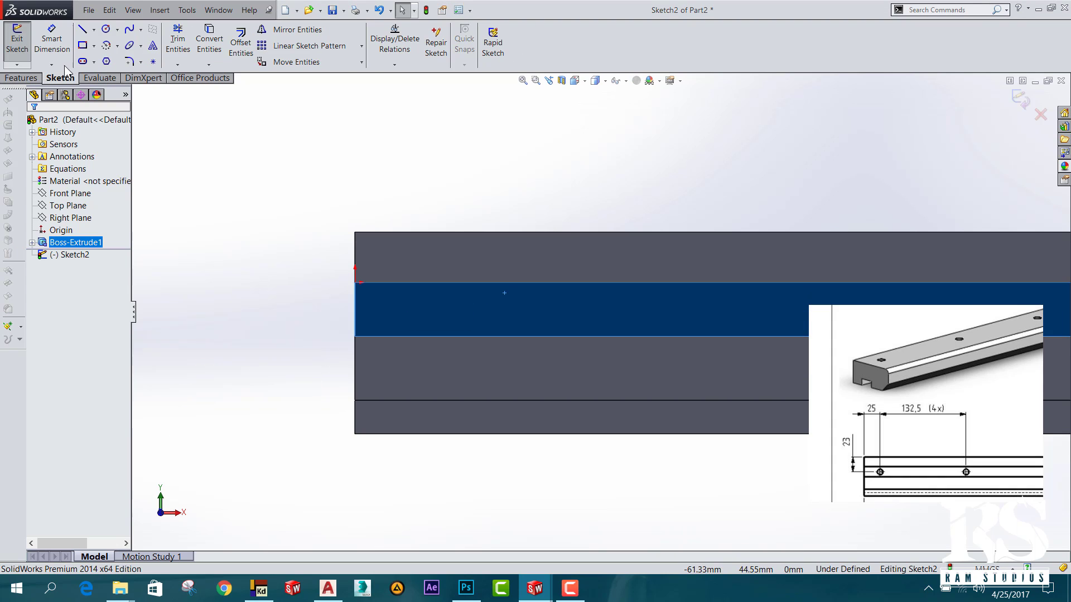
left_click(106, 29)
left_click(453, 312)
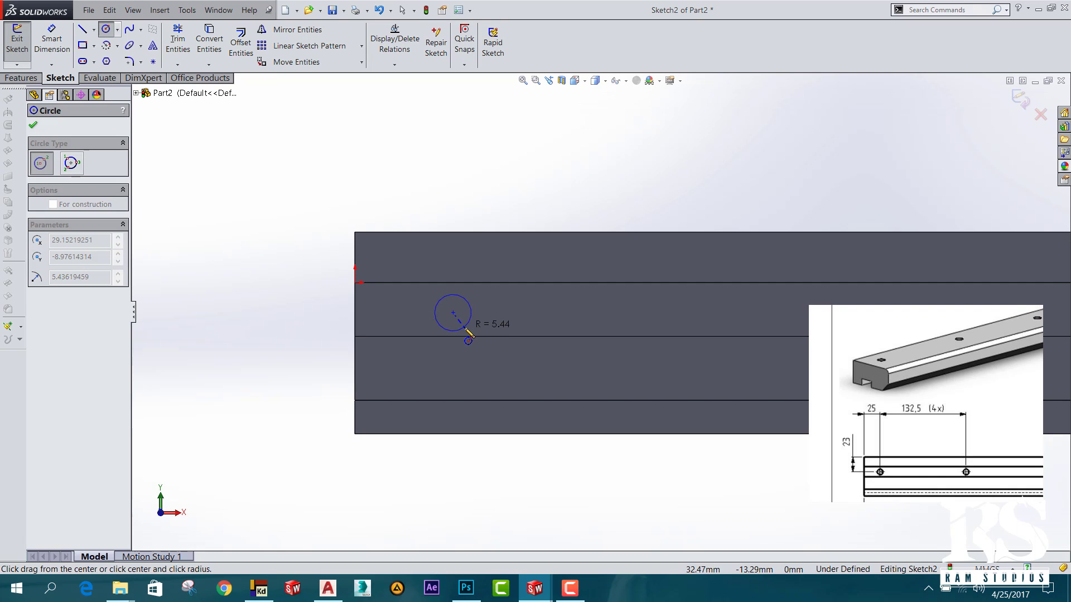
Locate the circle centre 25 mm from the left end and 23 mm from the top edge.
left_click(52, 39)
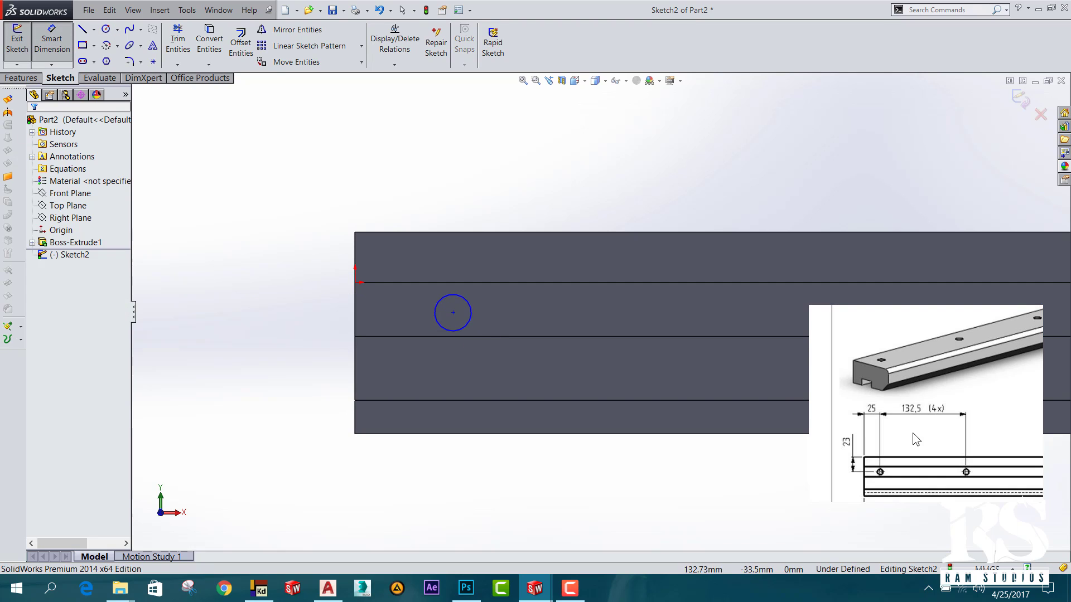
left_click(353, 300)
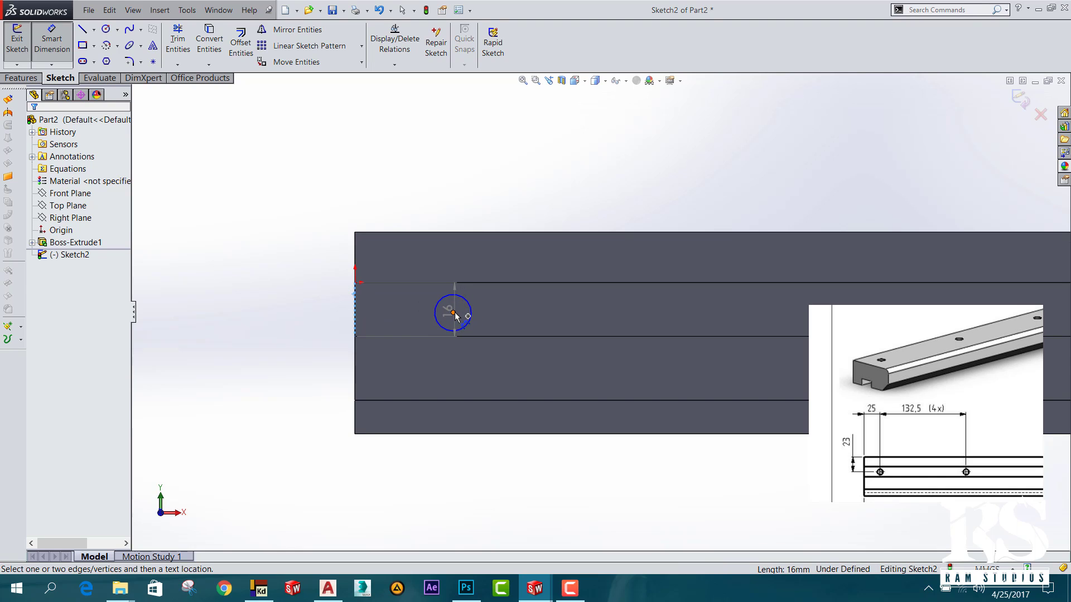
left_click(453, 312)
left_click(411, 172)
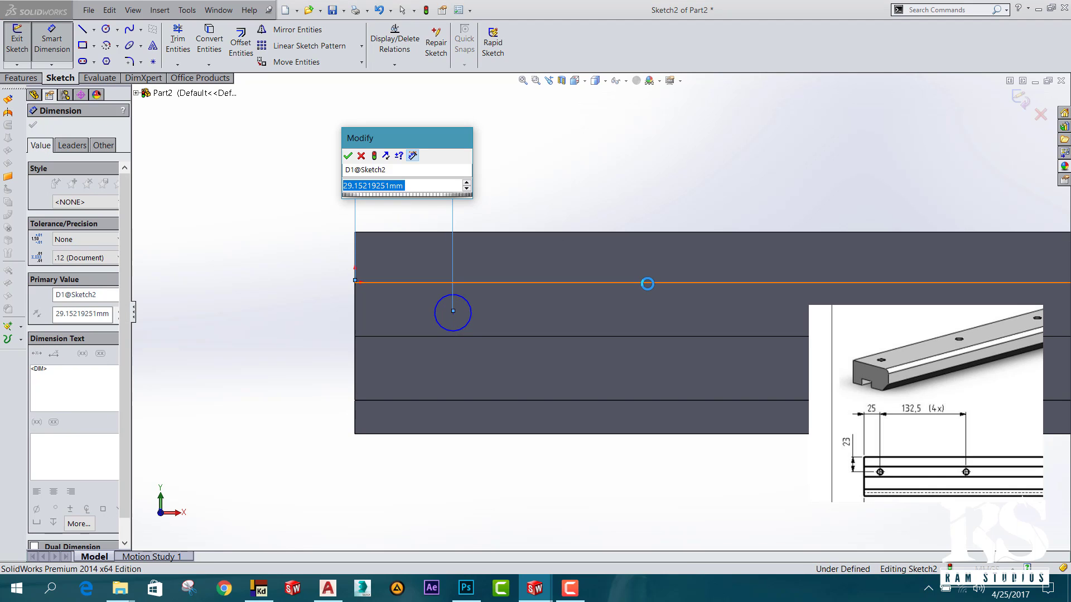
type("25")
key("Return")
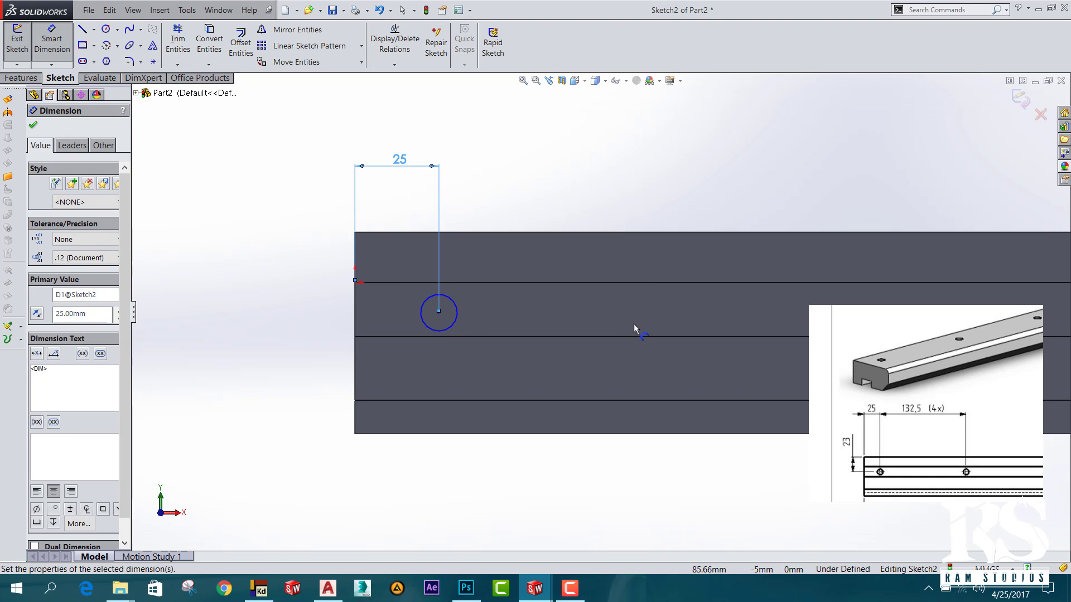
left_click(363, 232)
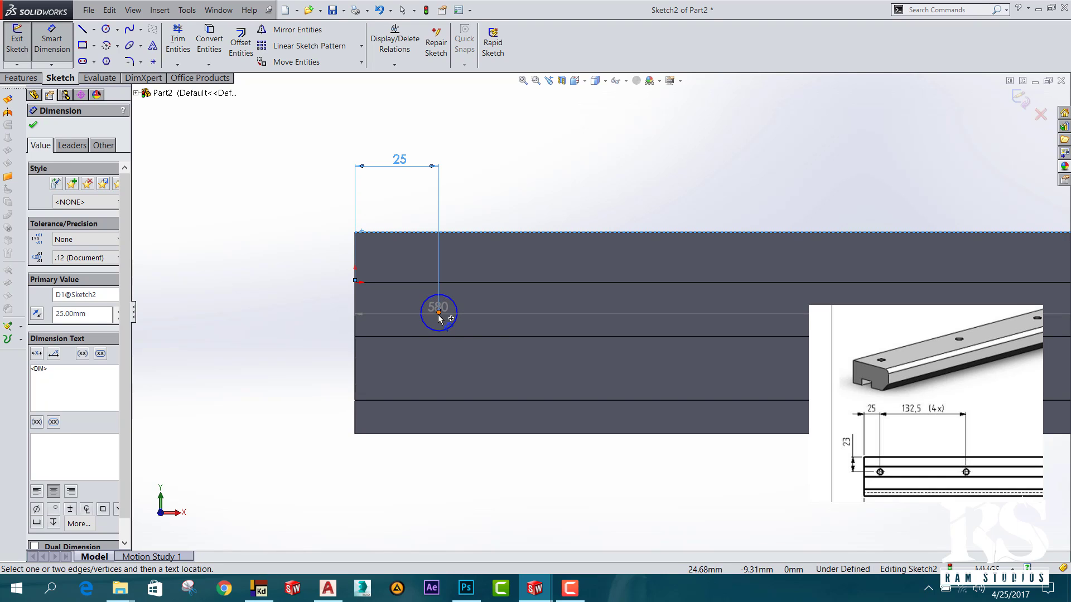
left_click(439, 313)
left_click(230, 337)
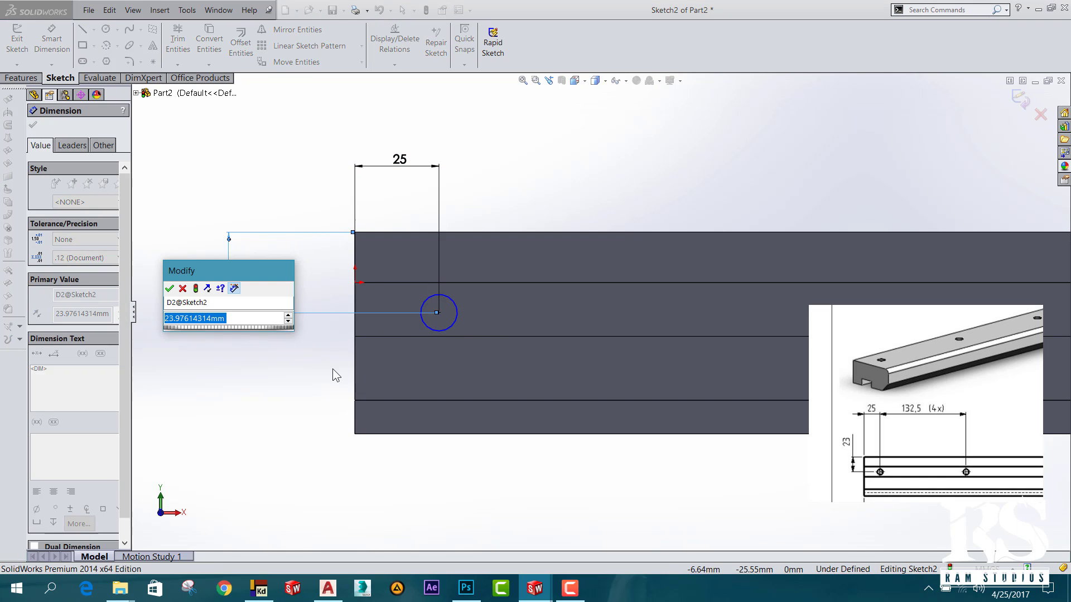
type("23")
key("Return")
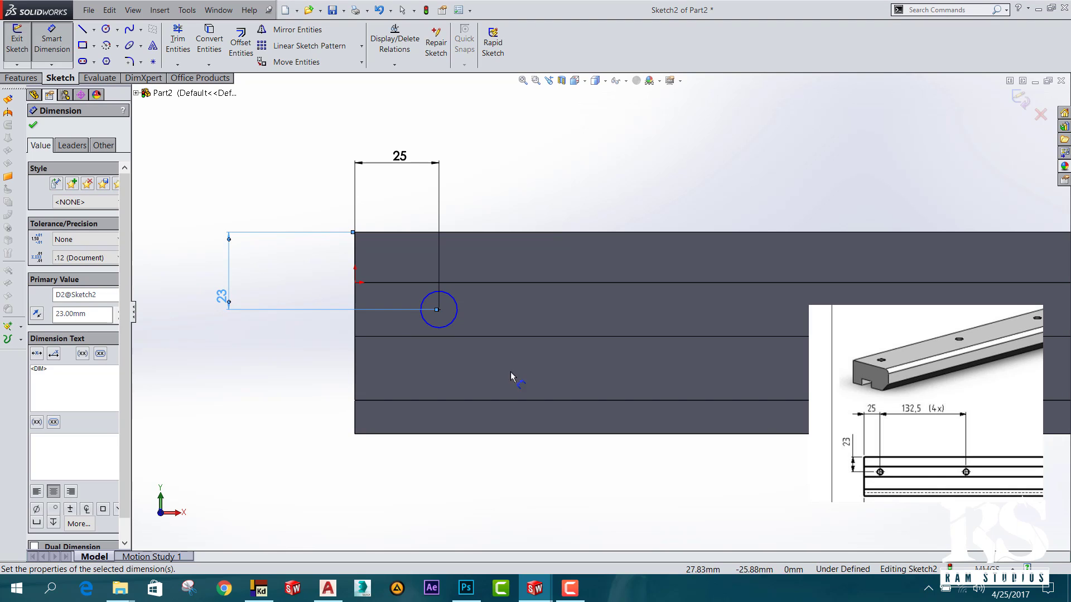
Set the circle diameter to 10 mm.
scroll(937, 446, "down", 3)
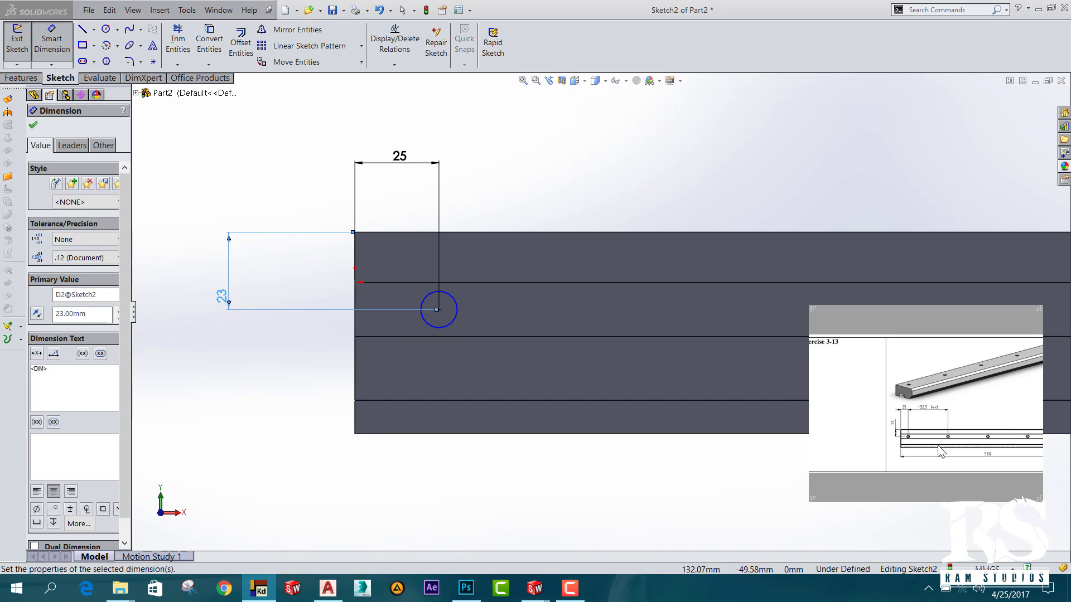
scroll(997, 445, "up", 2)
scroll(992, 444, "up", 2)
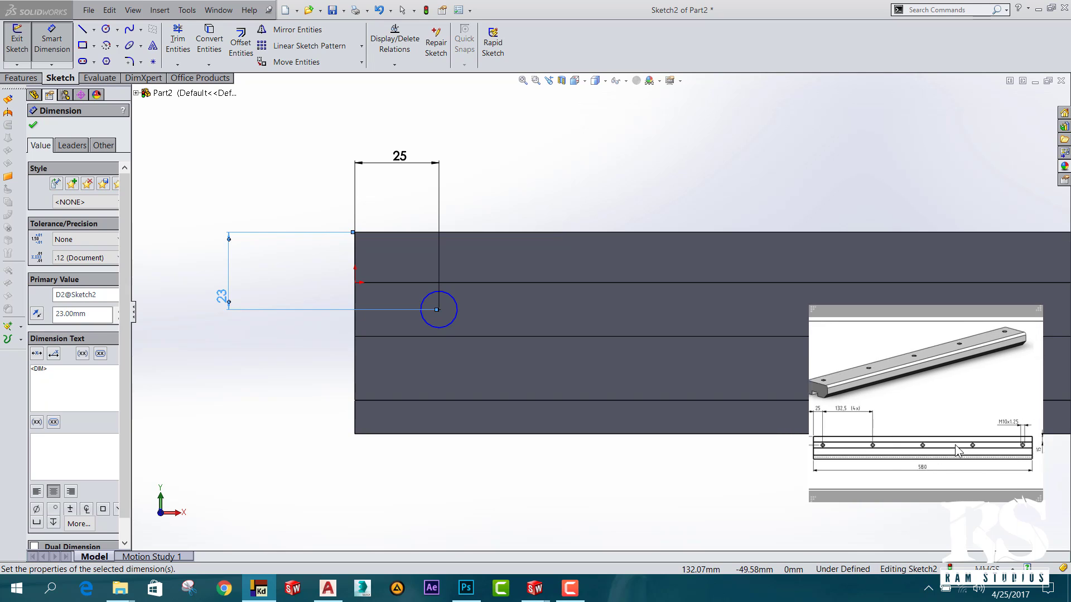
scroll(989, 442, "up", 1)
scroll(984, 440, "up", 2)
scroll(982, 449, "up", 1)
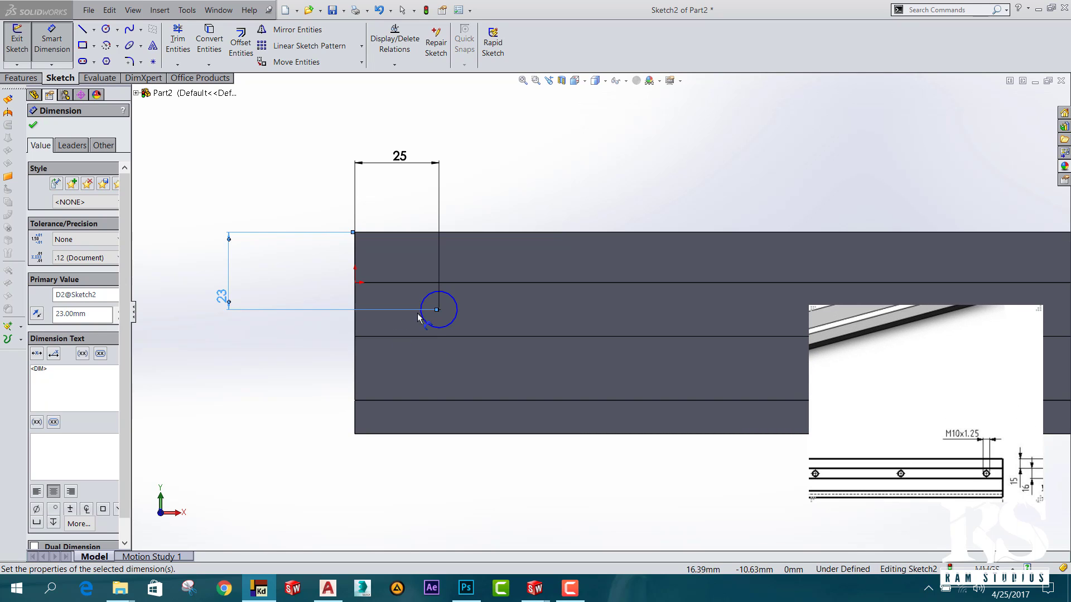
left_click(453, 300)
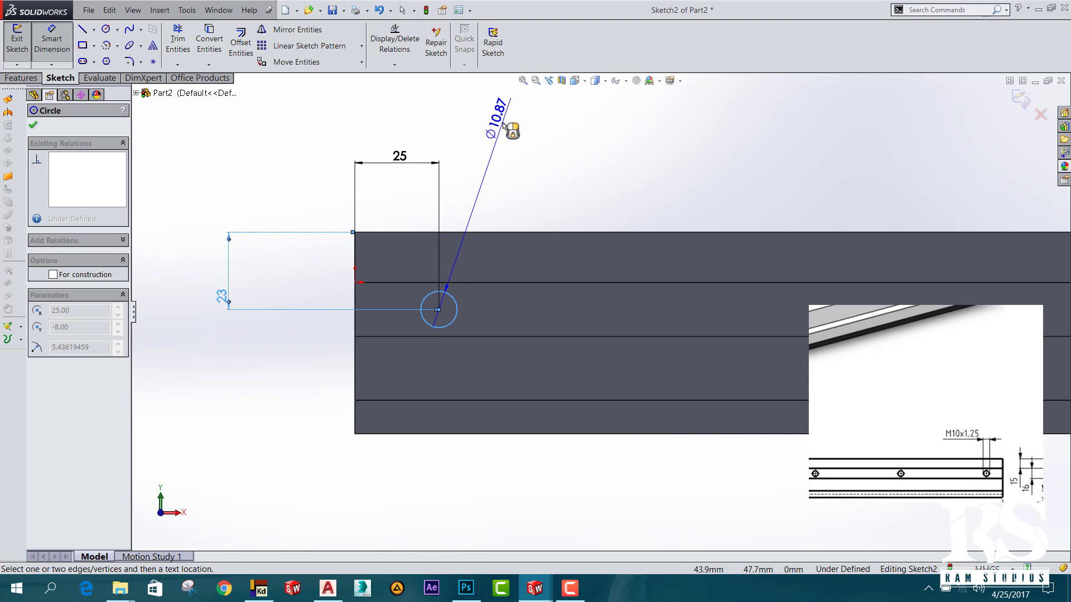
left_click(508, 137)
type("10")
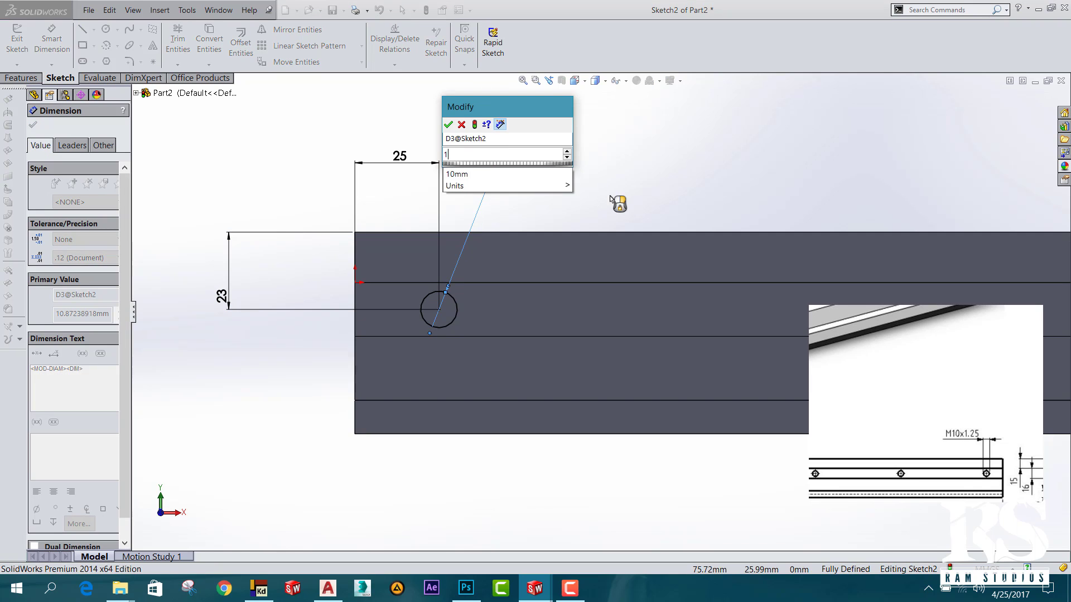
key("Return")
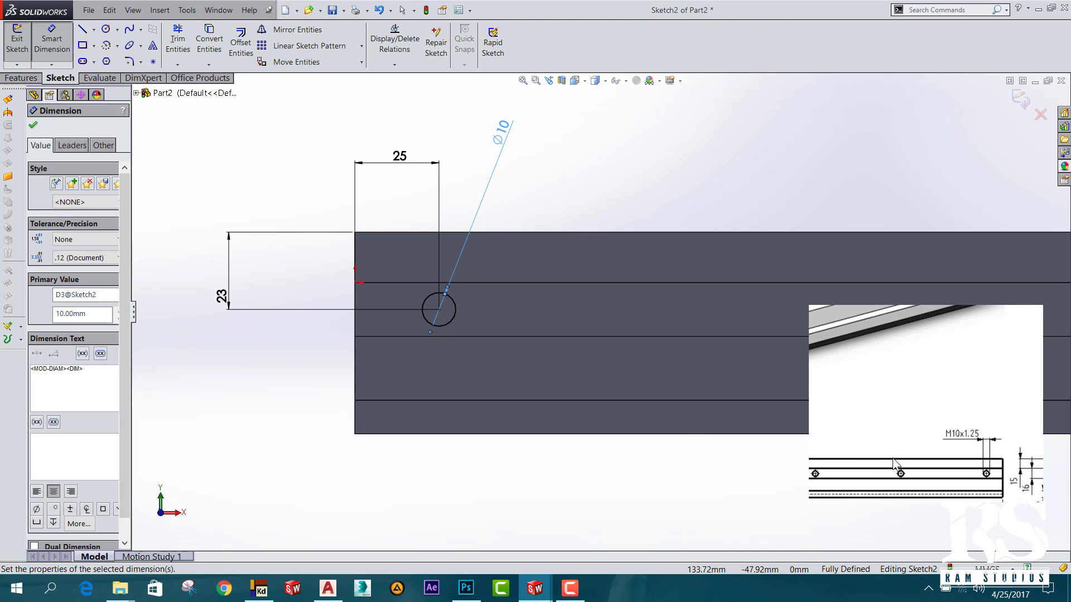
Finish dimensioning and exit Sketch2.
scroll(894, 463, "down", 2)
scroll(968, 459, "up", 1)
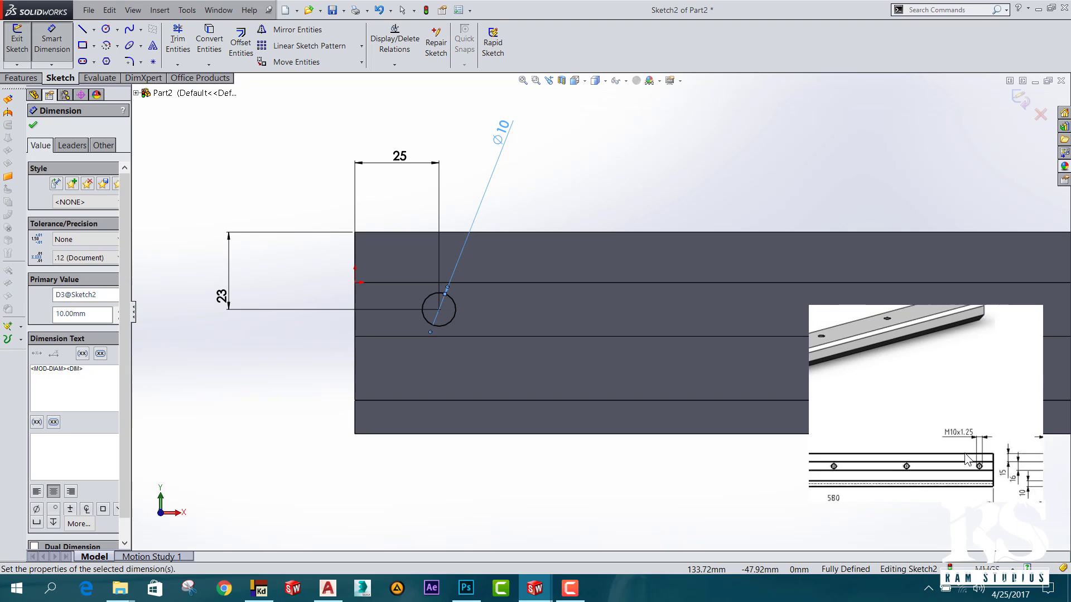
scroll(968, 459, "down", 1)
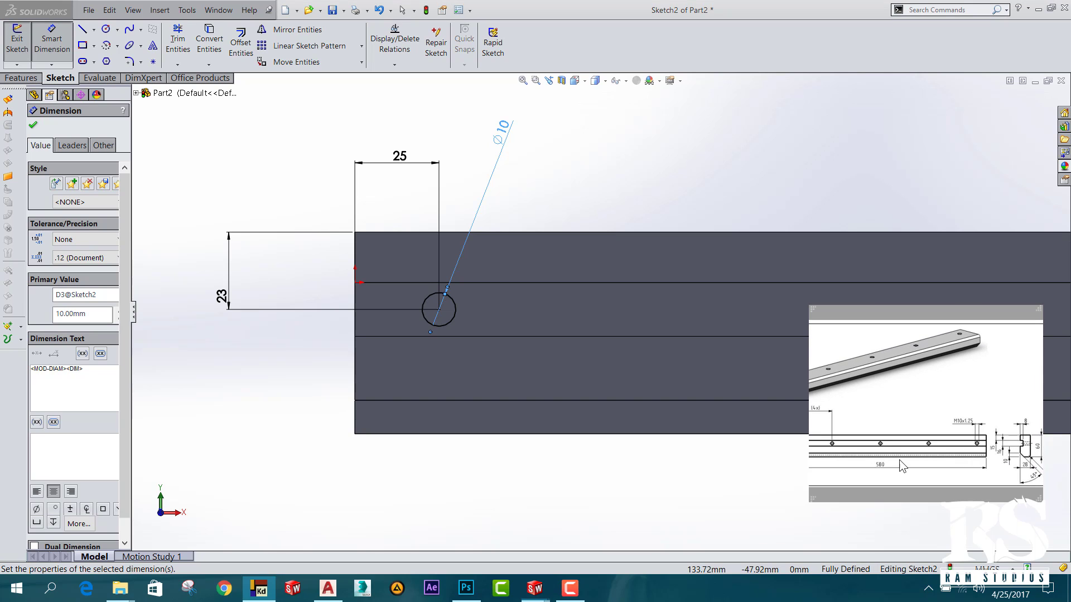
scroll(899, 459, "down", 1)
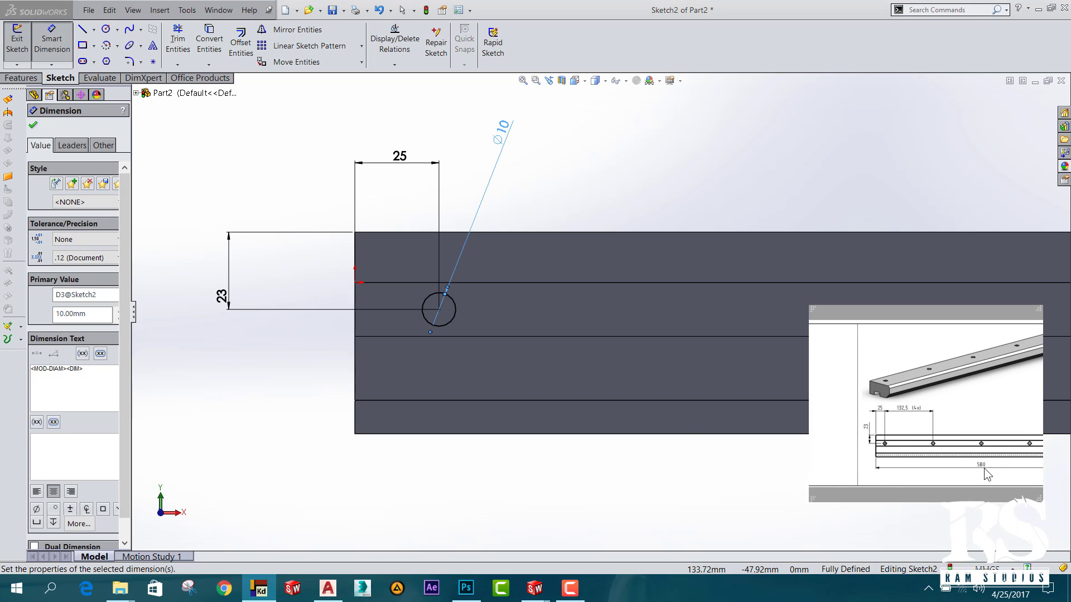
left_click(64, 45)
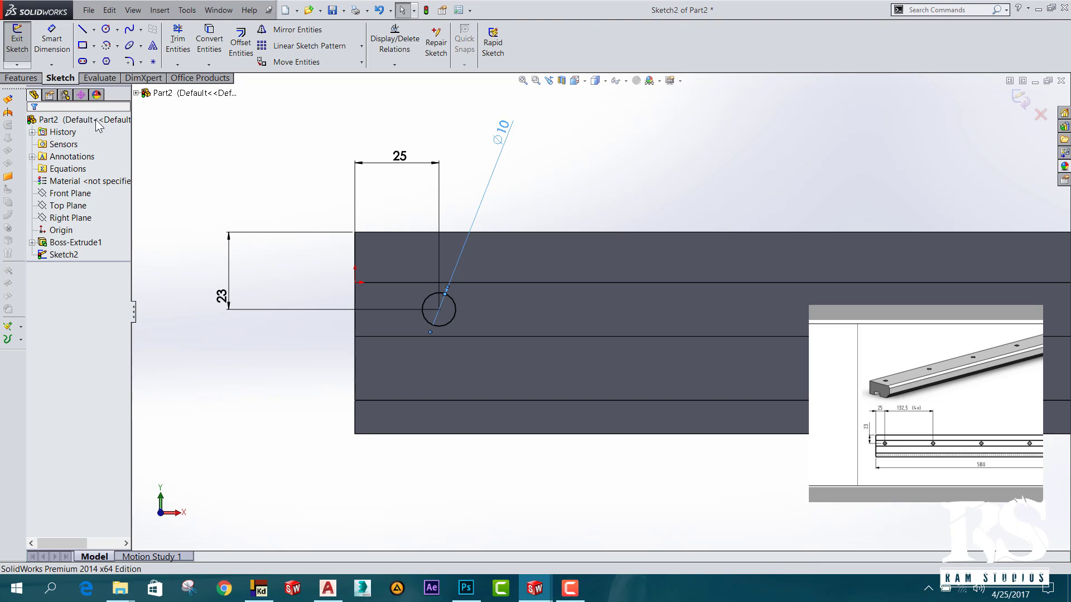
left_click(17, 40)
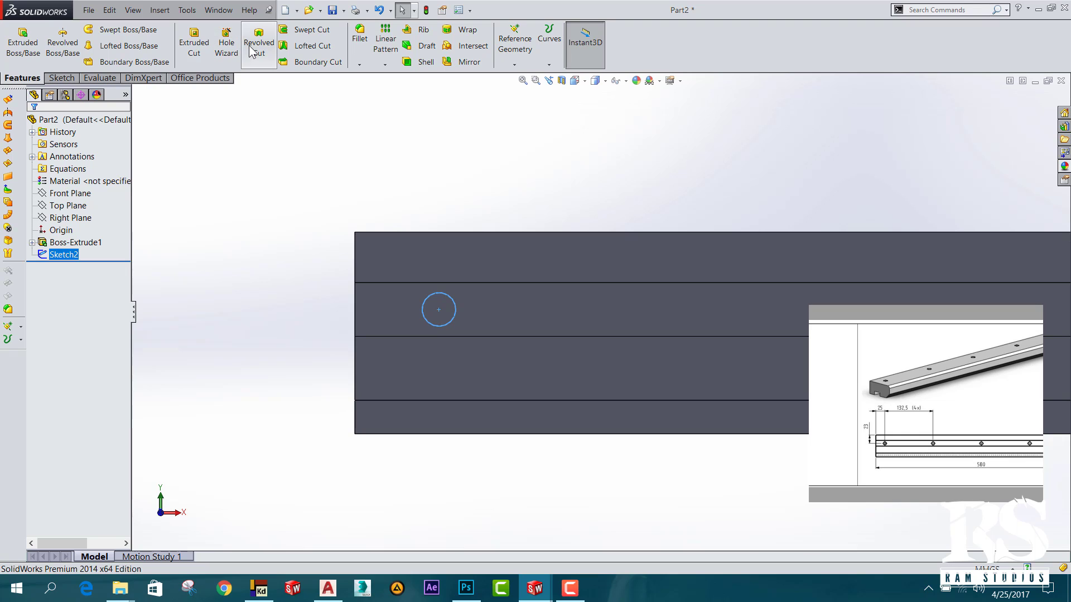
Extrude-cut the Ø10 circle Through All, creating Cut-Extrude1.
left_click(184, 55)
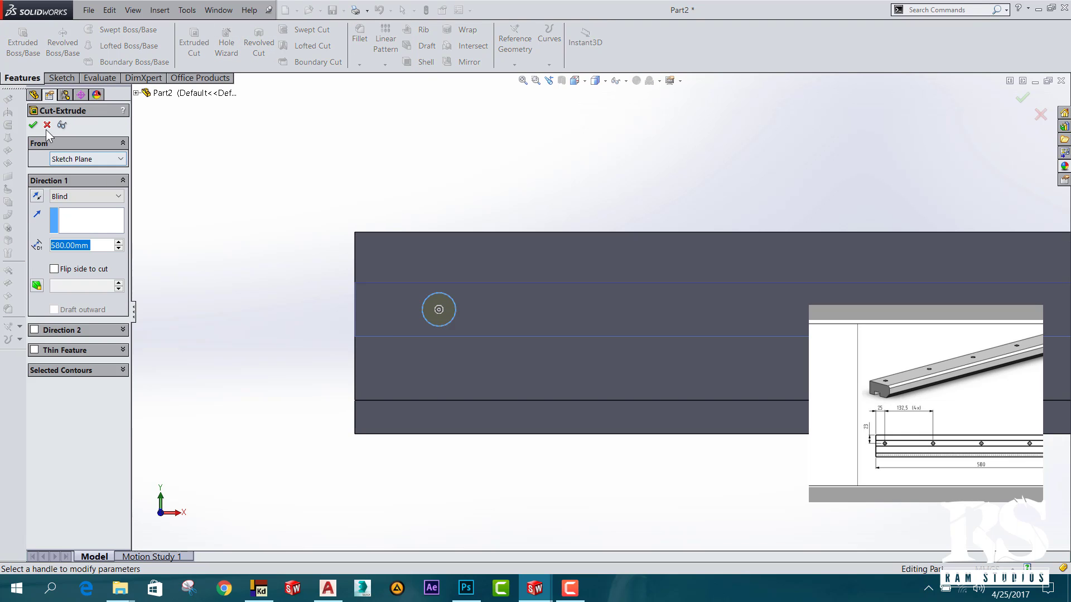
left_click(68, 197)
left_click(56, 208)
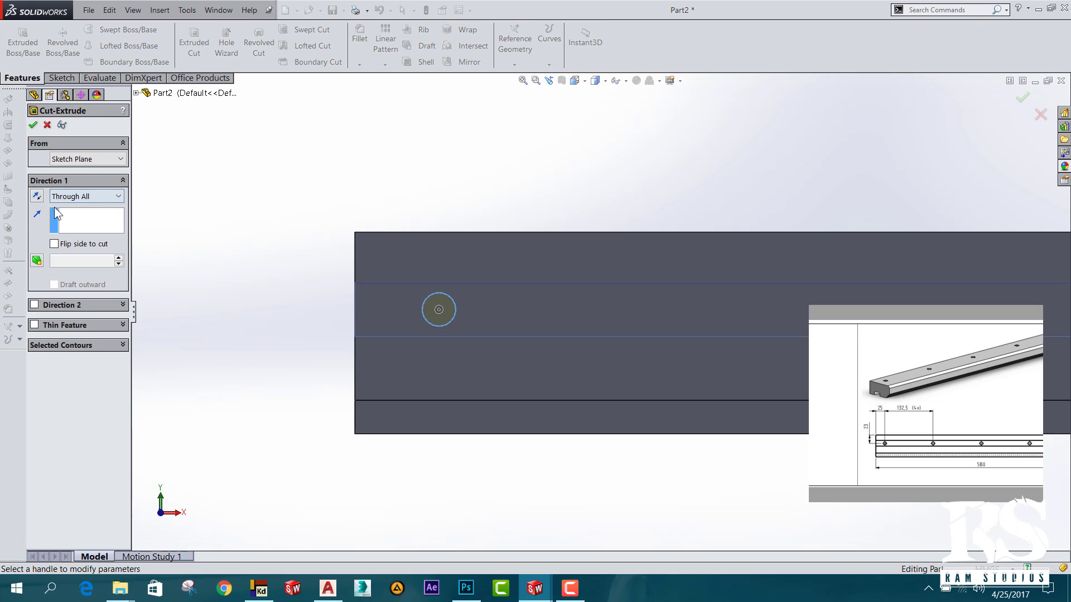
key("Return")
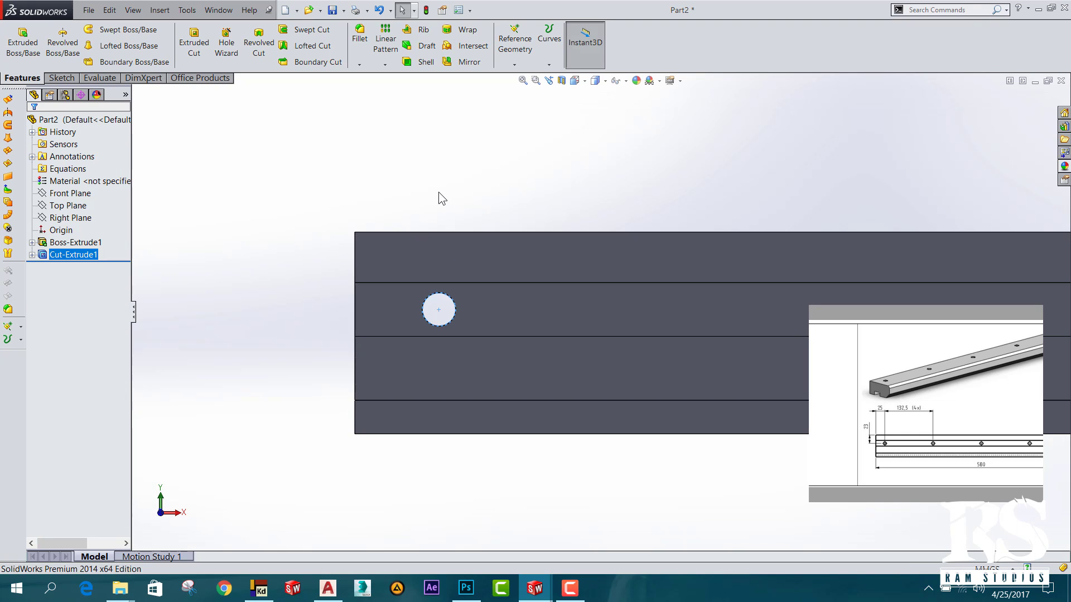
left_click(84, 255)
Start a linear pattern of the hole along the rail's long edge.
double_click(83, 253)
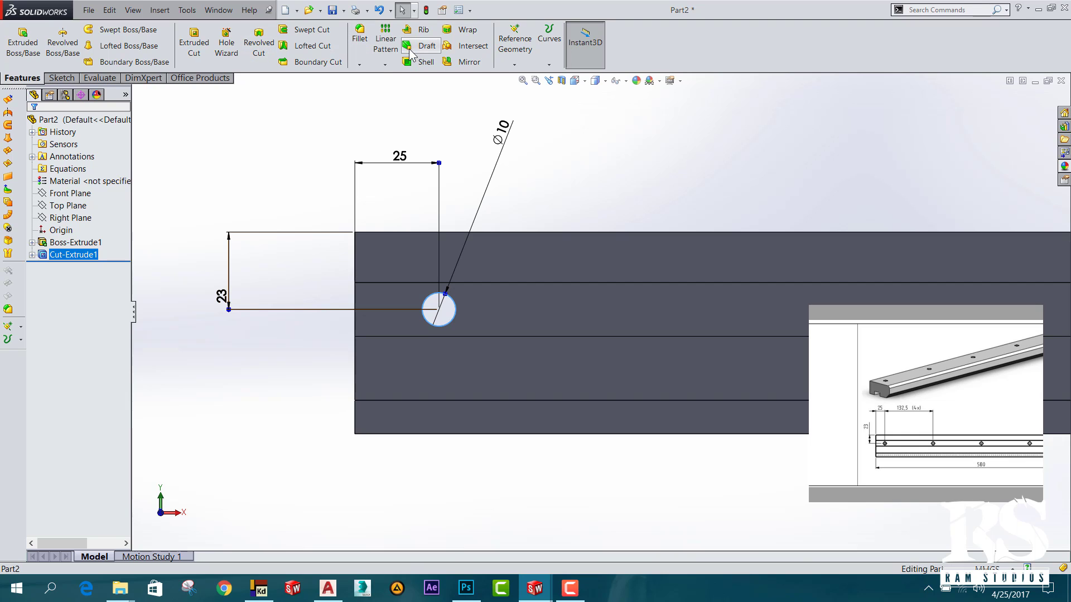
left_click(385, 65)
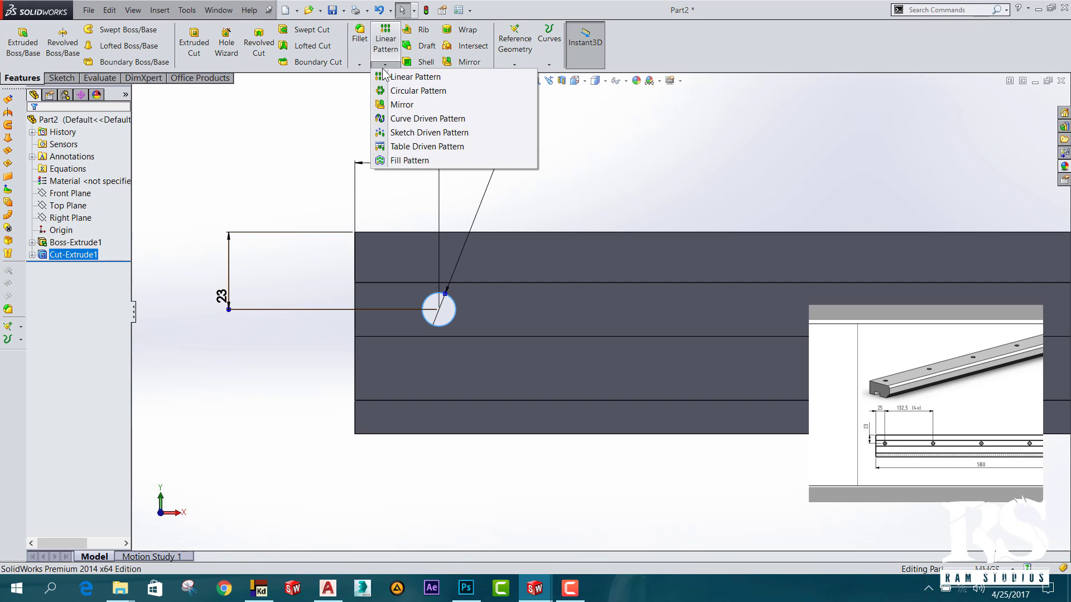
left_click(413, 78)
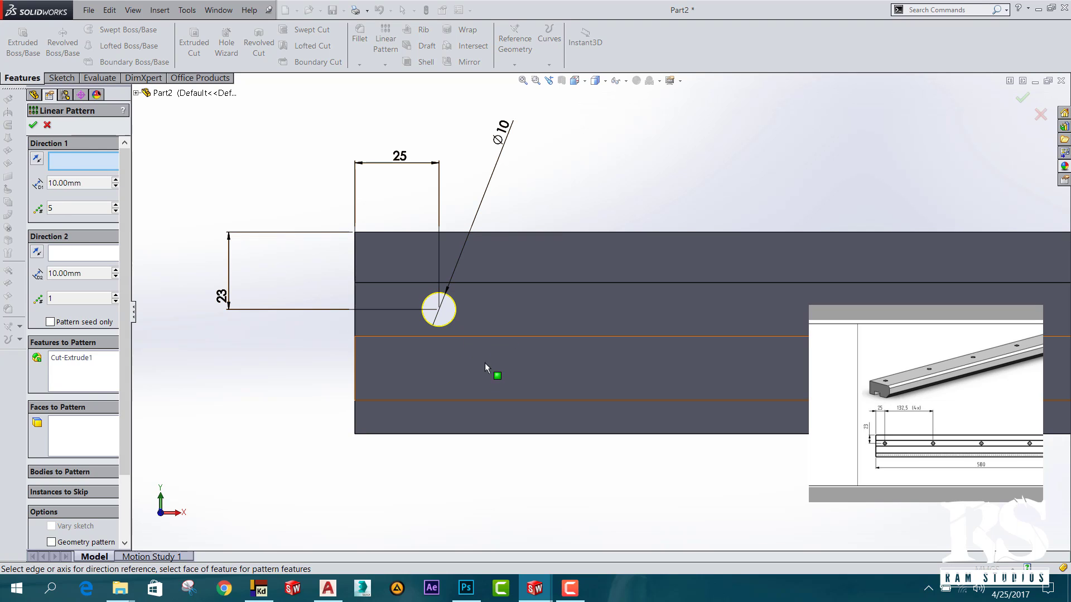
left_click(466, 336)
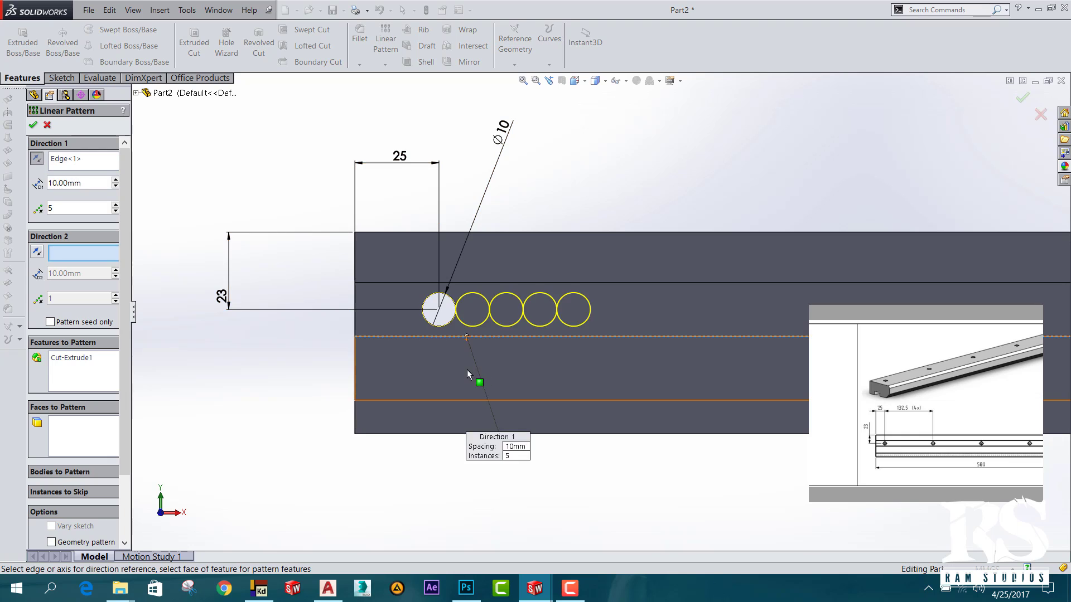
scroll(641, 301, "up", 5)
scroll(658, 282, "down", 3)
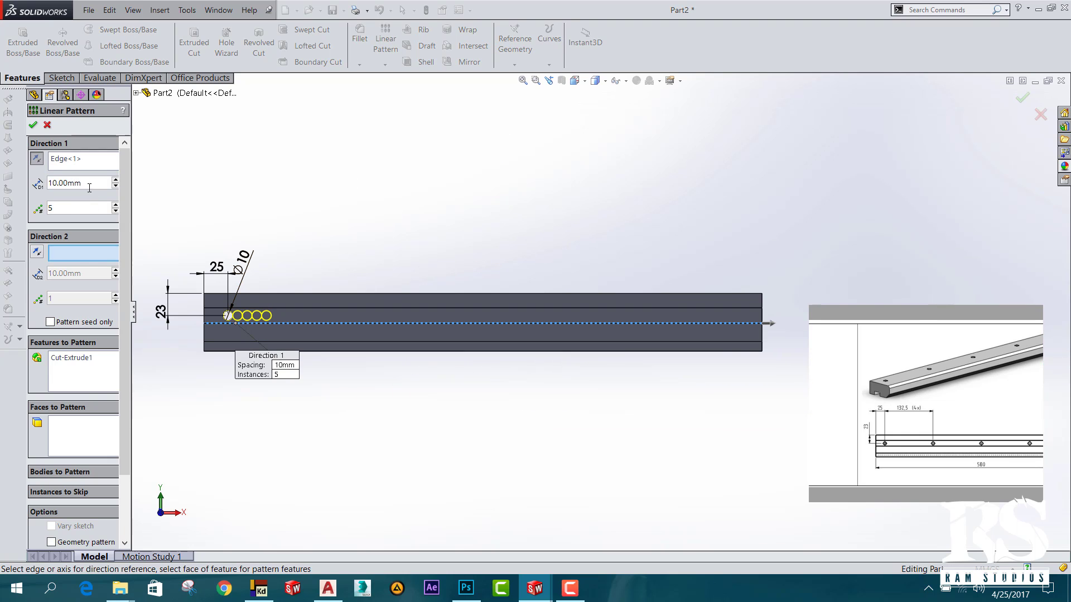
type("4")
Set 132.5 mm spacing and 5 instances, accept, and orbit to view the holes.
left_click(101, 184)
type("132.5")
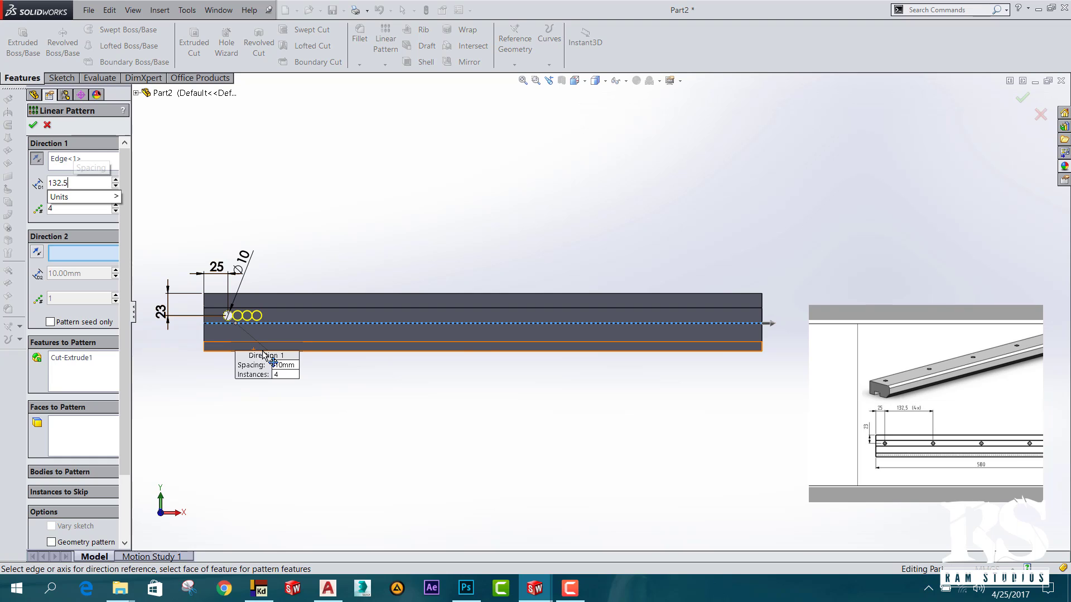
key("Return")
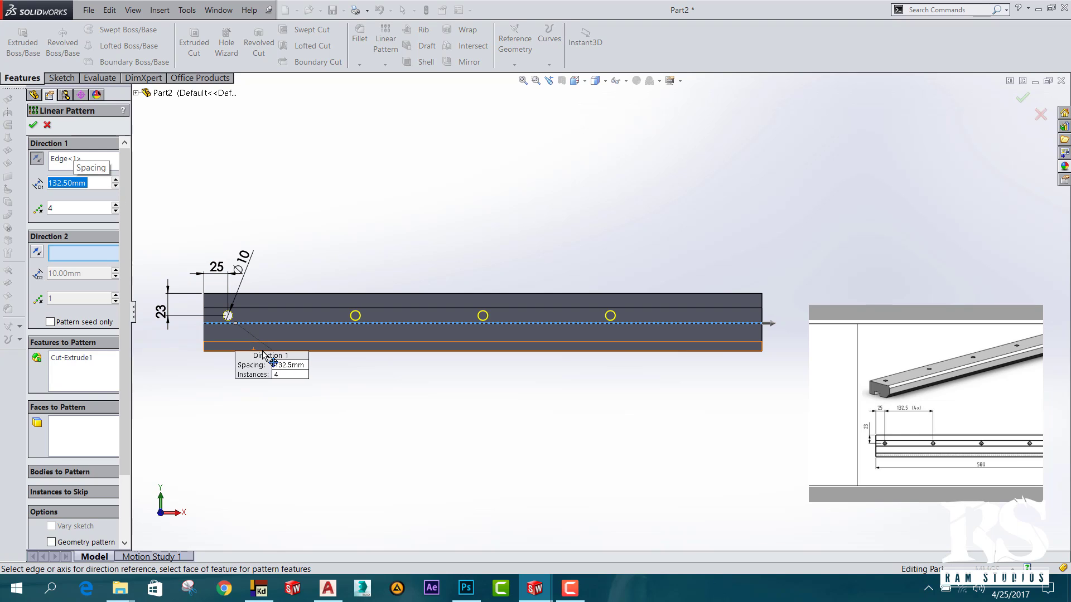
key("Tab")
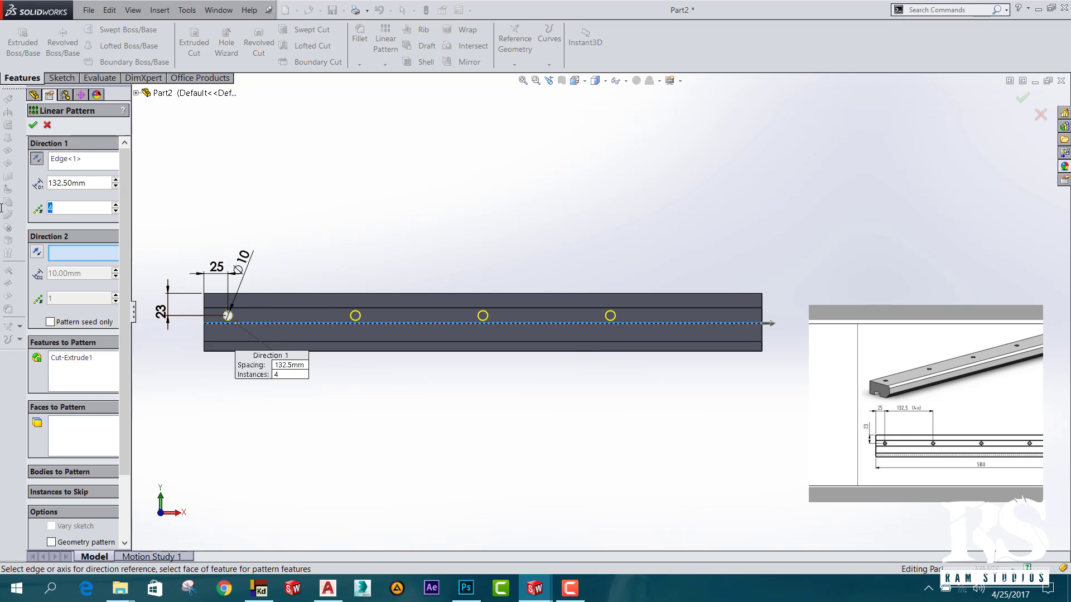
type("5")
key("Return")
left_click(32, 126)
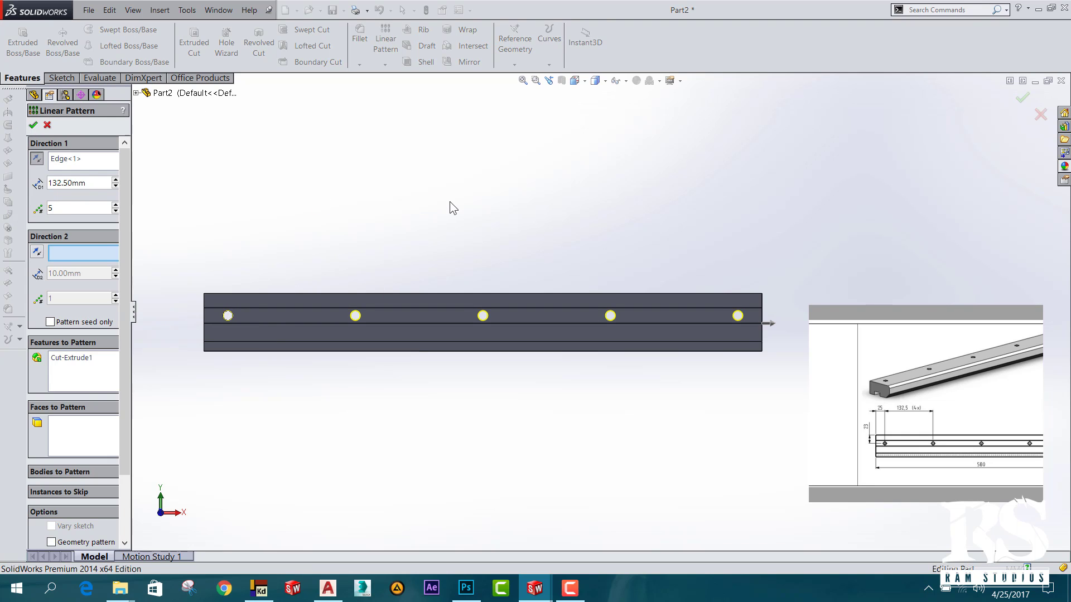
mouse_move(508, 429)
middle_mouse_down()
mouse_move(487, 271)
mouse_move(407, 313)
mouse_move(396, 265)
mouse_move(420, 288)
middle_mouse_up()
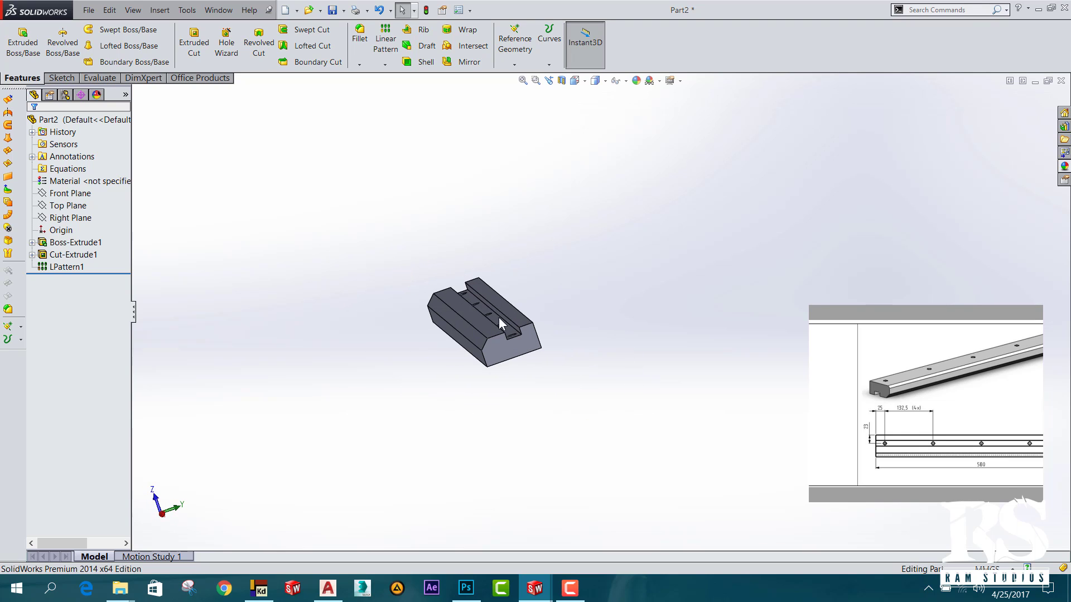
scroll(987, 480, "up", 2)
scroll(863, 455, "up", 3)
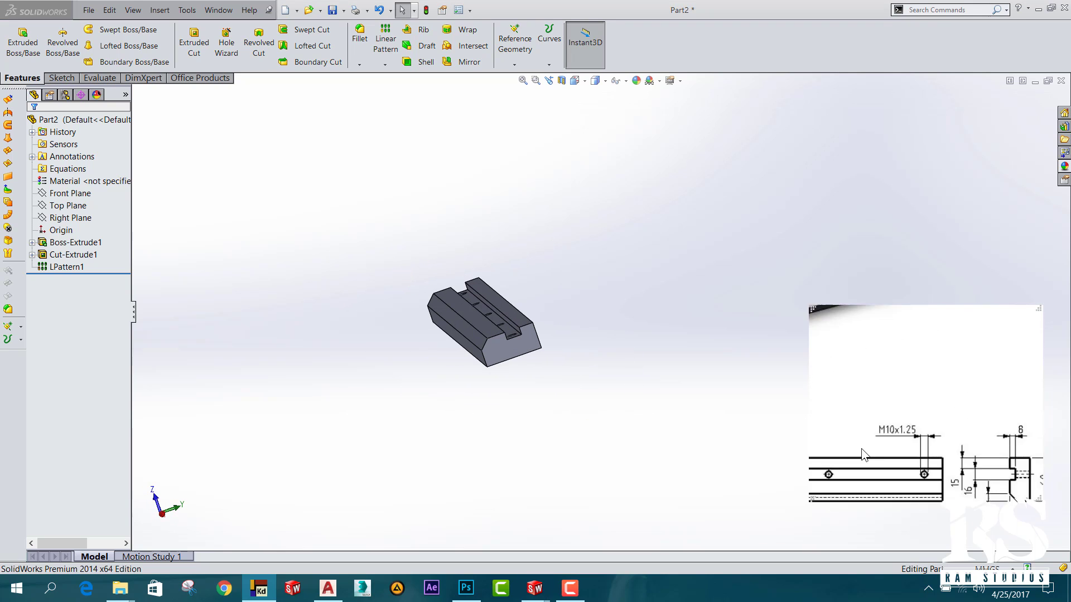
scroll(864, 454, "up", 2)
scroll(893, 441, "up", 2)
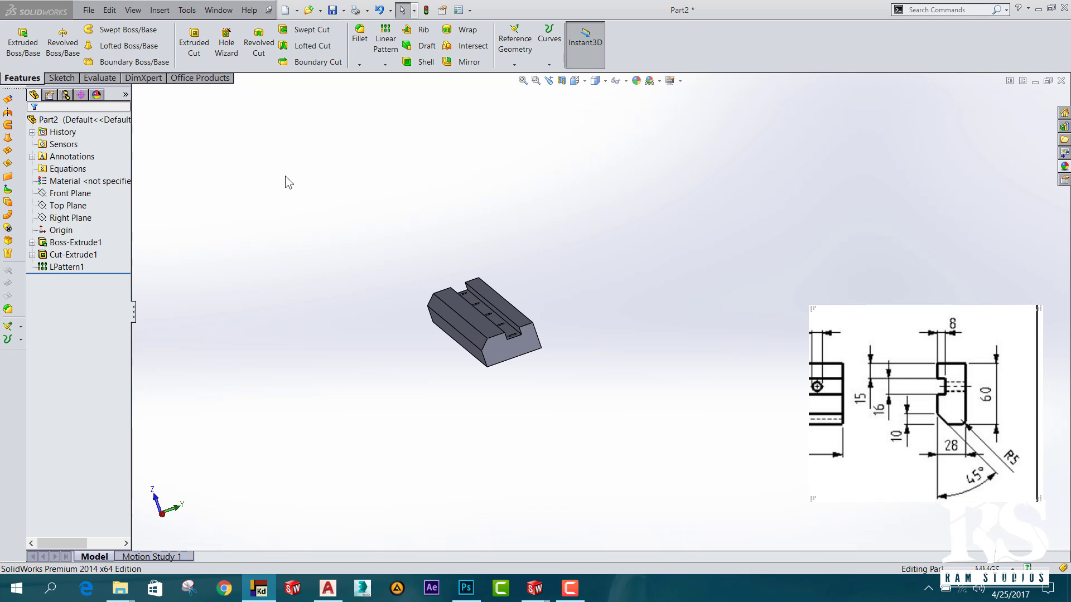
Round one long edge of the bar with a 5 mm fillet.
left_click(360, 43)
middle_click_drag(421, 424, 425, 355)
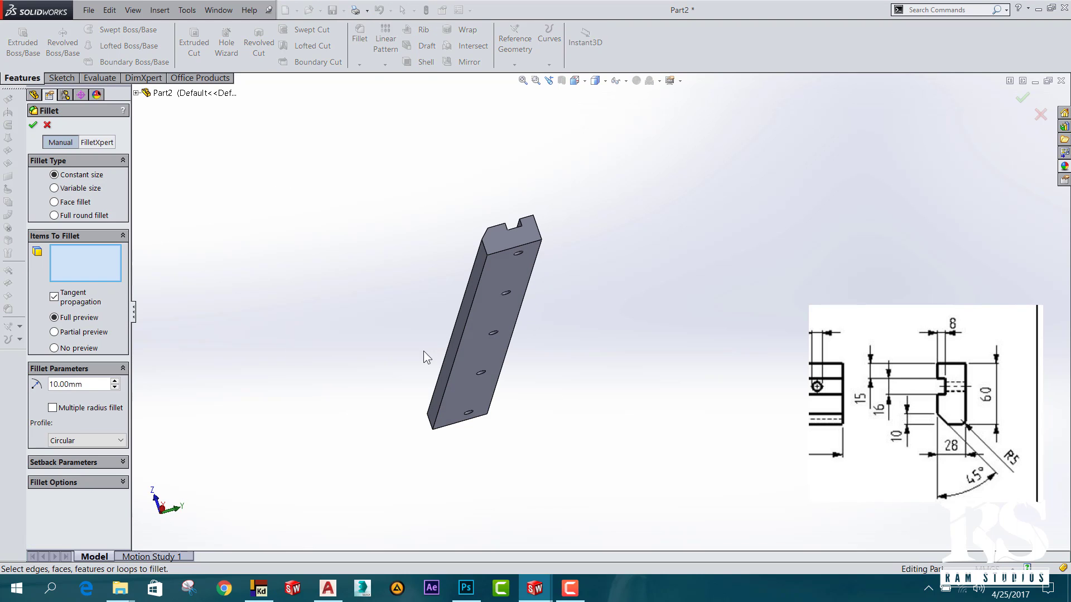
type("5")
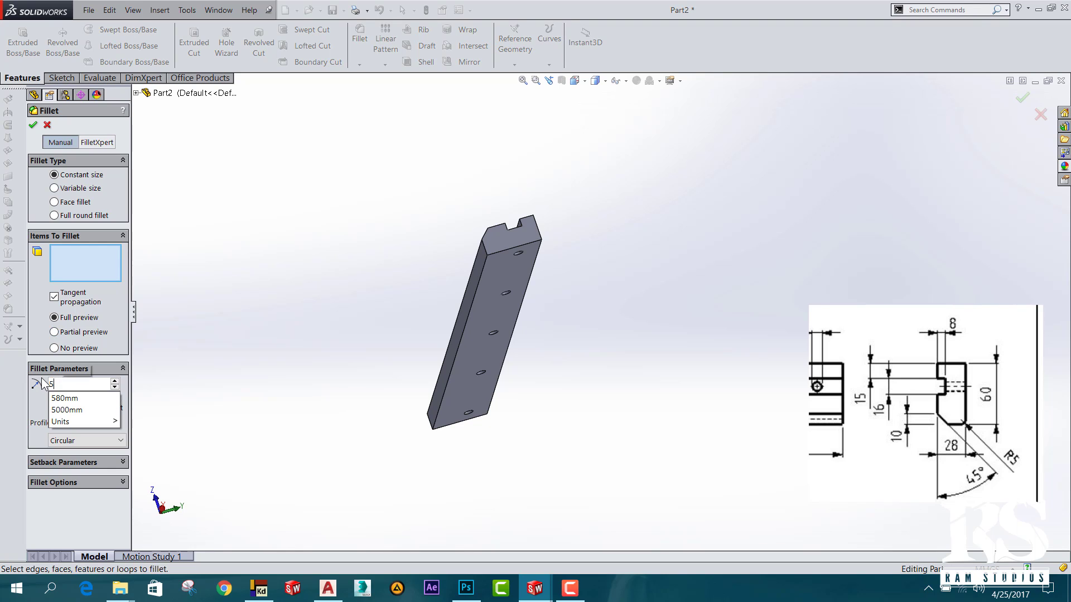
key("Return")
left_click(482, 268)
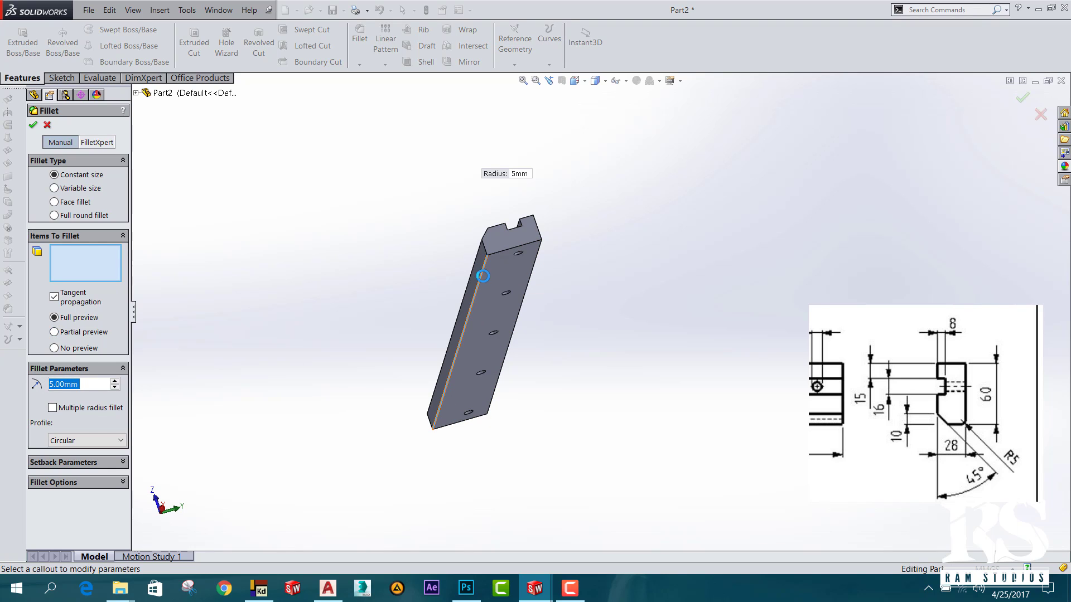
left_click(33, 125)
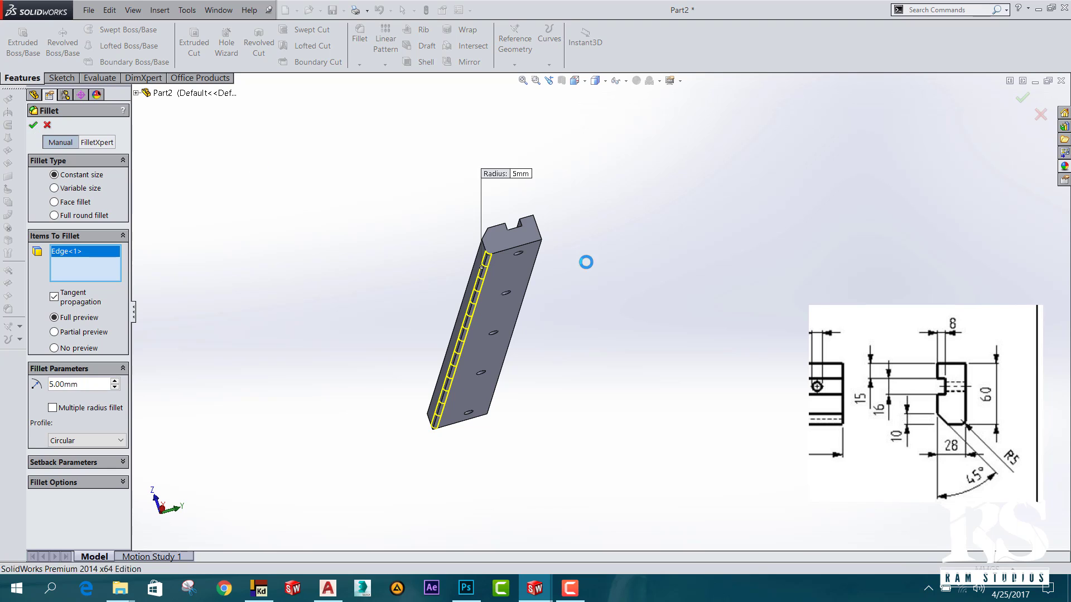
mouse_move(426, 278)
middle_mouse_down()
mouse_move(454, 286)
mouse_move(451, 308)
middle_mouse_up()
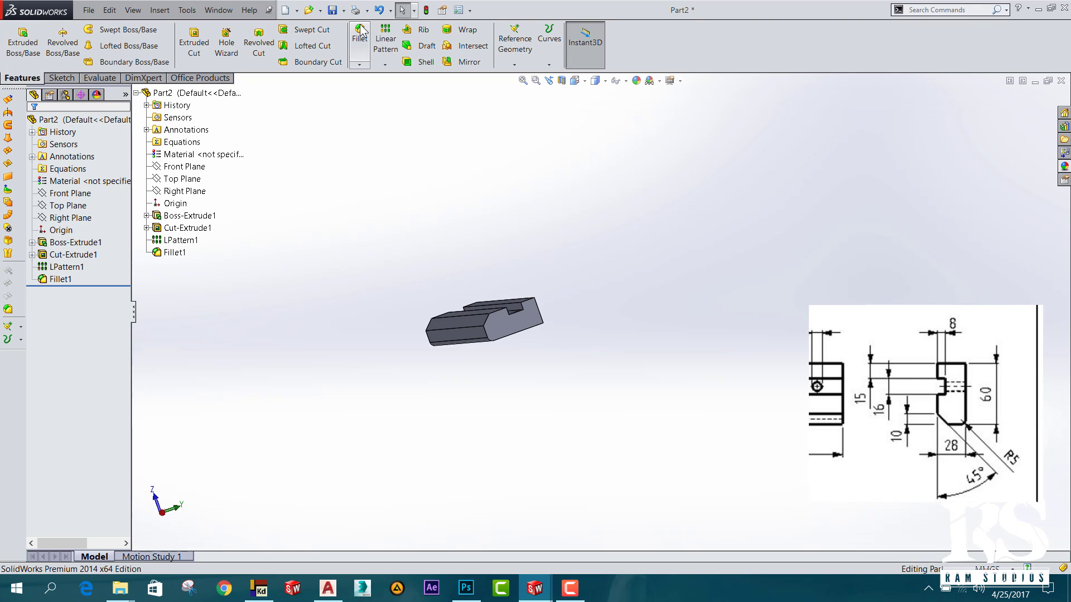
Save the part as Part2.SLDPRT.
left_click(344, 11)
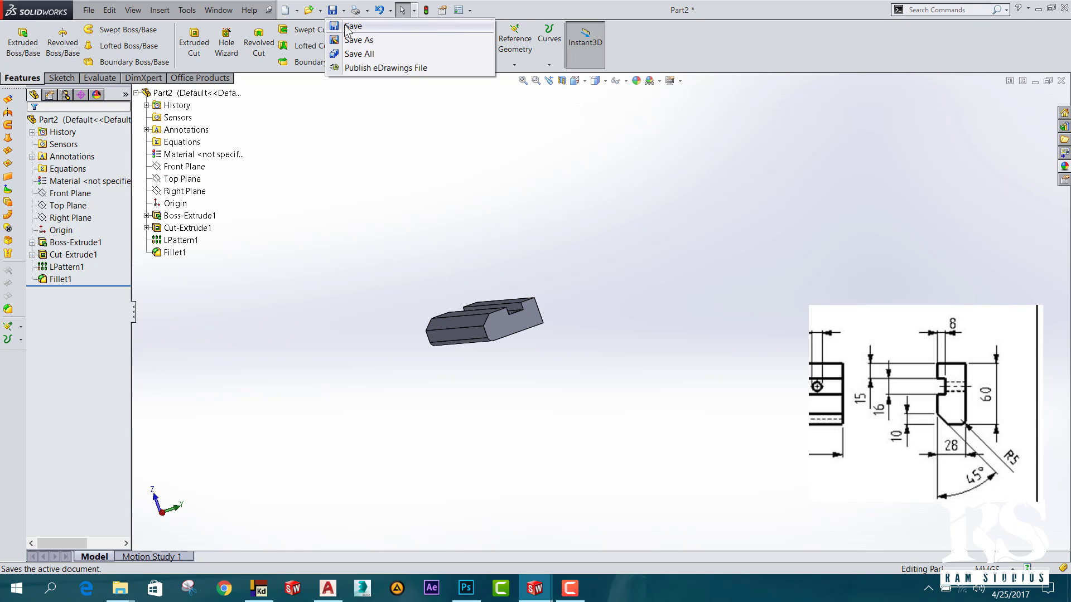
left_click(351, 37)
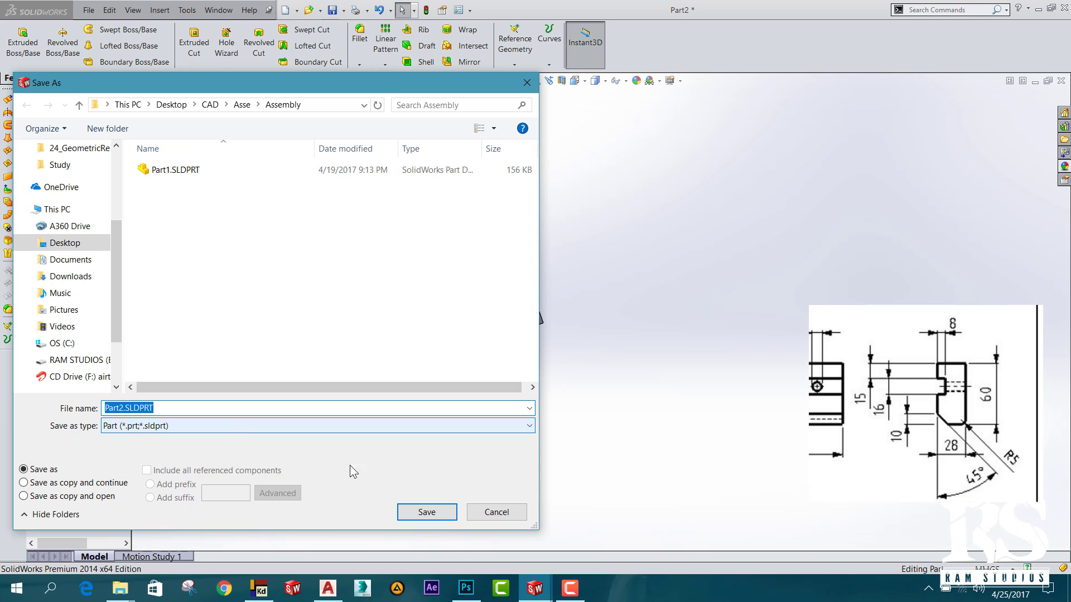
left_click(427, 512)
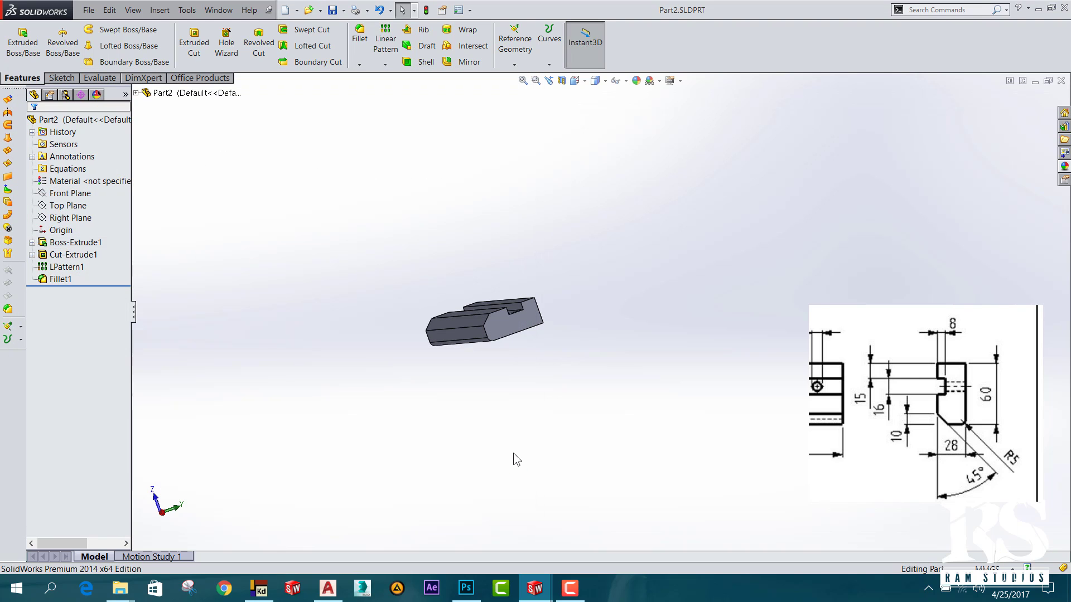
mouse_move(516, 414)
middle_mouse_down()
mouse_move(543, 444)
mouse_move(669, 384)
middle_mouse_up()
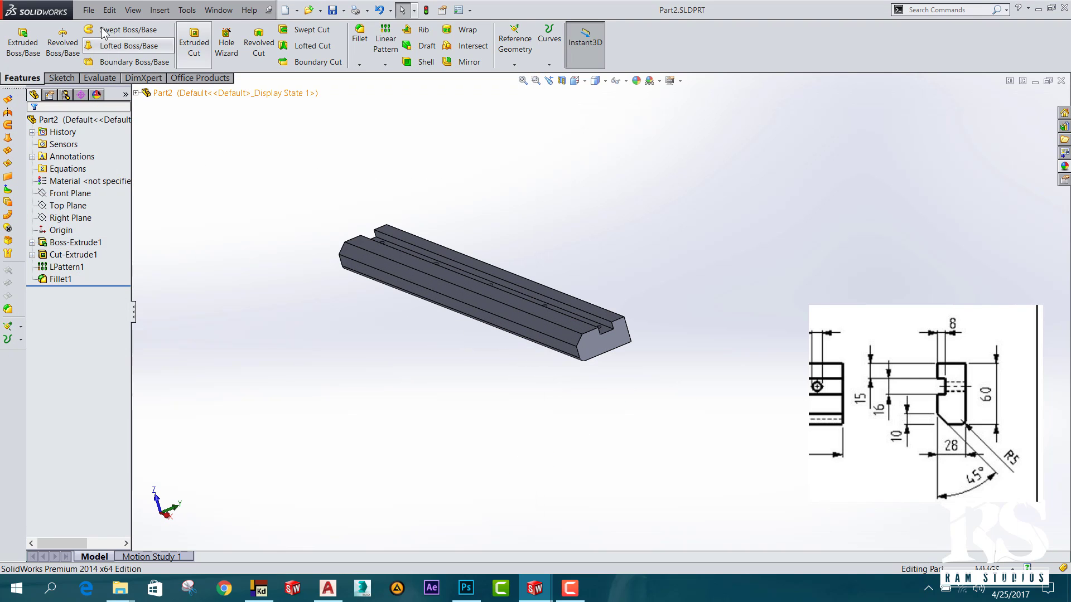
Create a new blank part and close the old reference image.
left_click(89, 10)
left_click(116, 42)
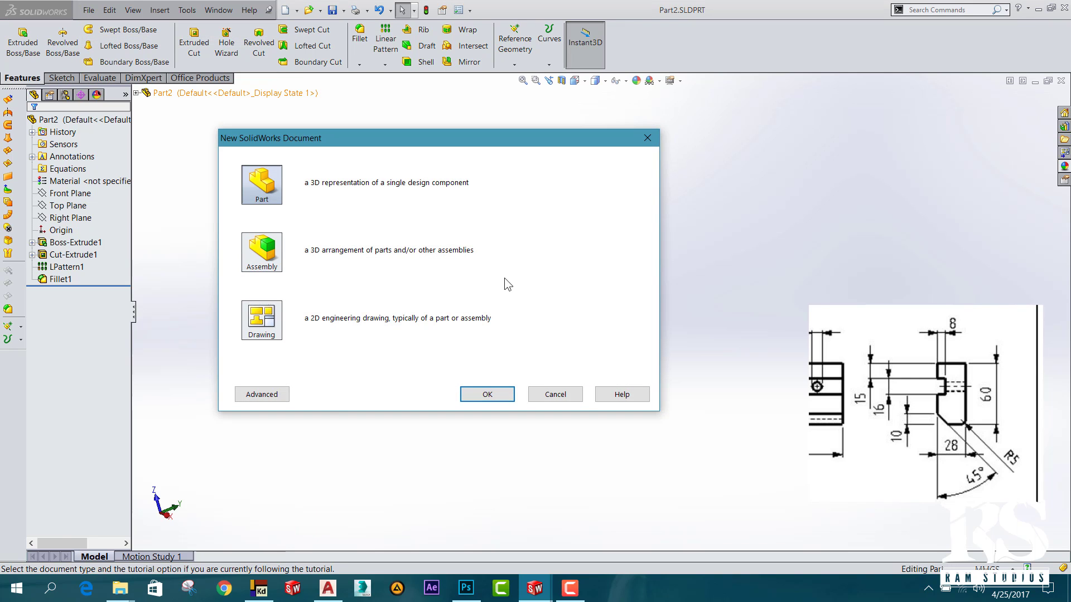
left_click(494, 397)
right_click(895, 438)
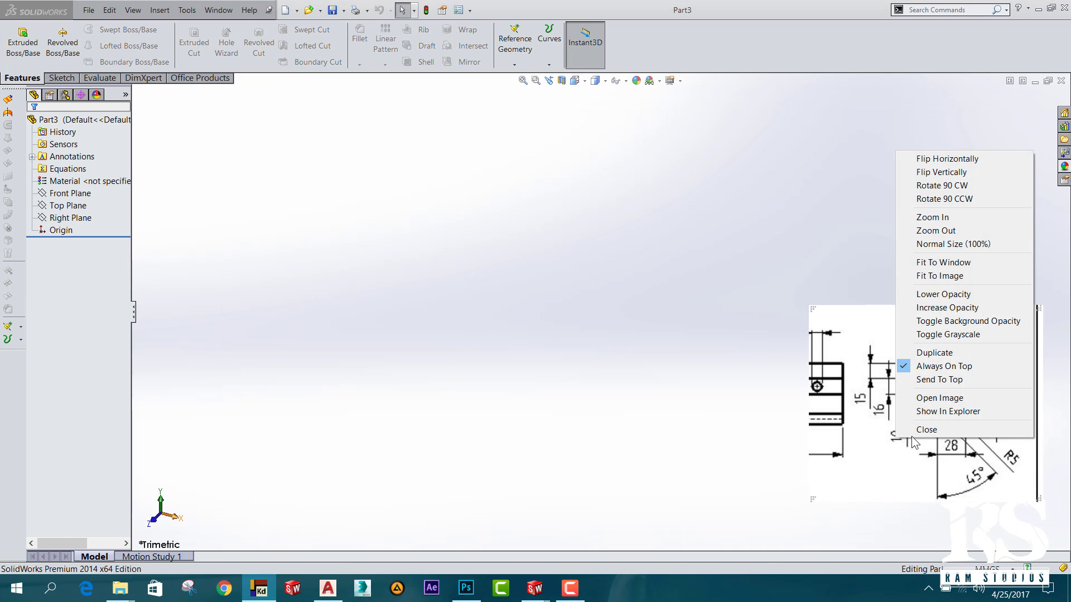
left_click(915, 430)
Load the 4.JPG flat bar drawing as the reference image and move it right.
left_click(928, 588)
right_click(914, 533)
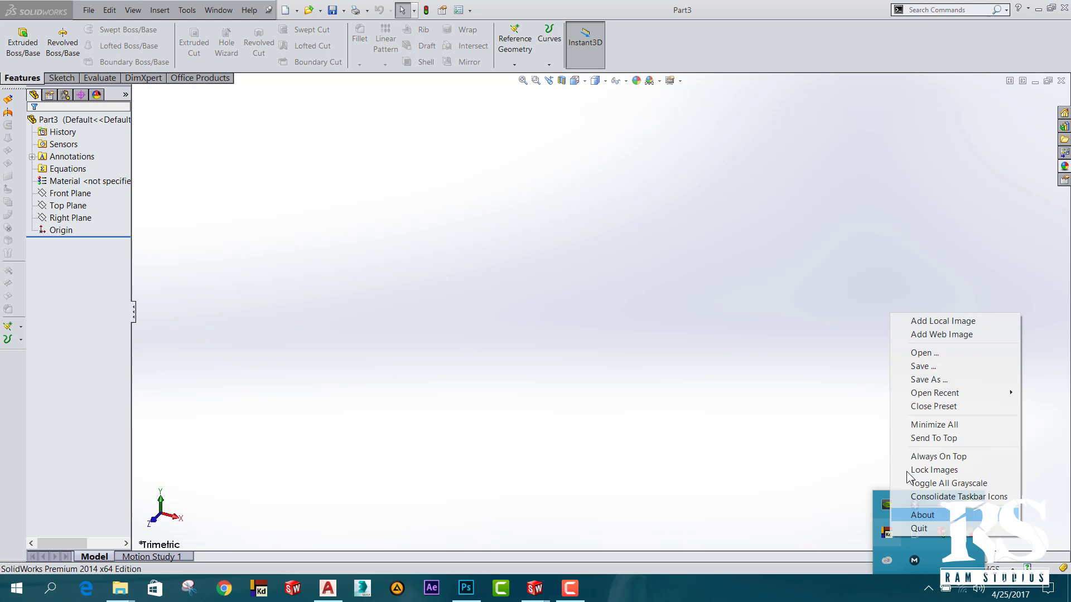
left_click(919, 328)
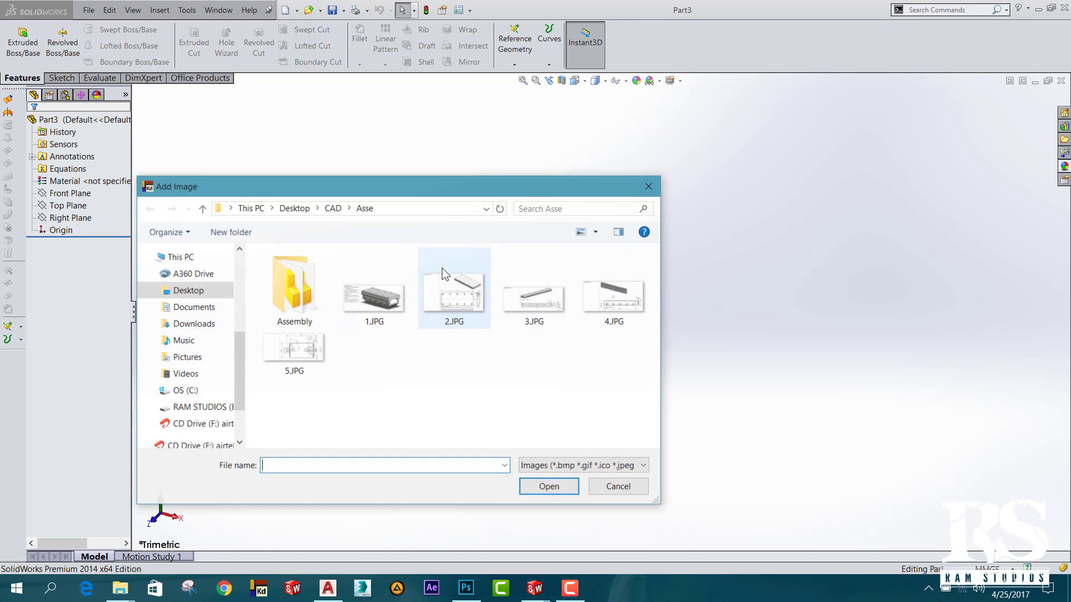
left_click(532, 300)
left_click(604, 307)
double_click(604, 308)
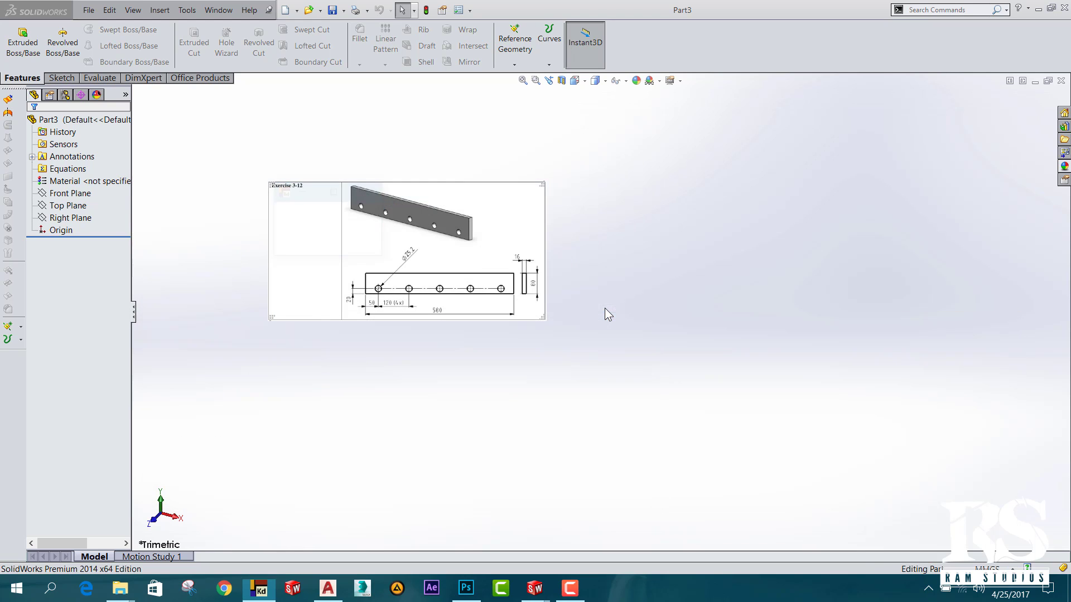
left_click_drag(434, 249, 873, 312)
scroll(873, 363, "up", 3)
scroll(870, 364, "down", 2)
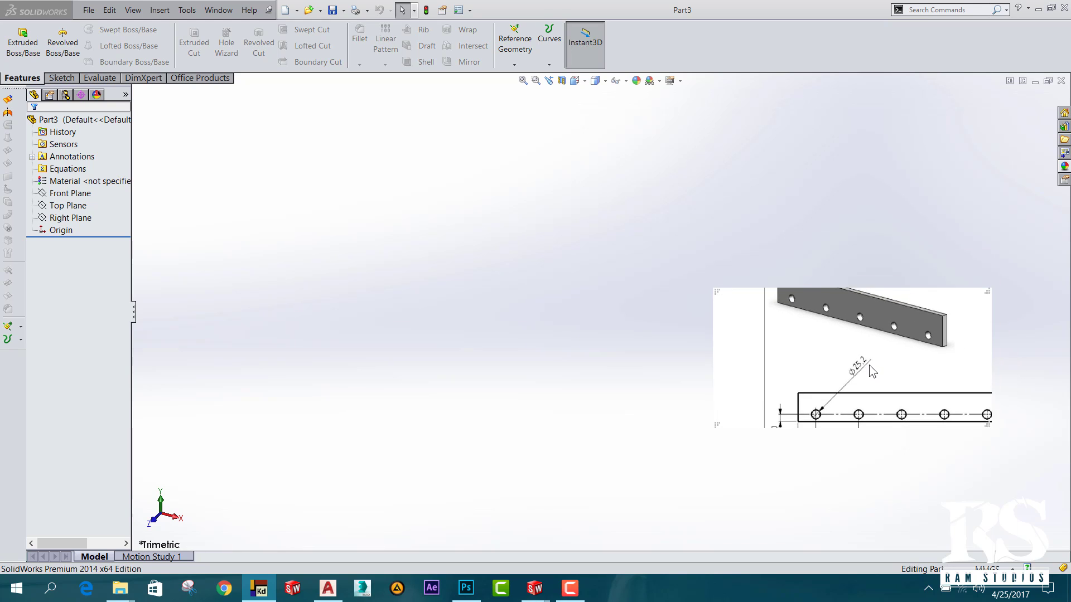
scroll(868, 366, "down", 2)
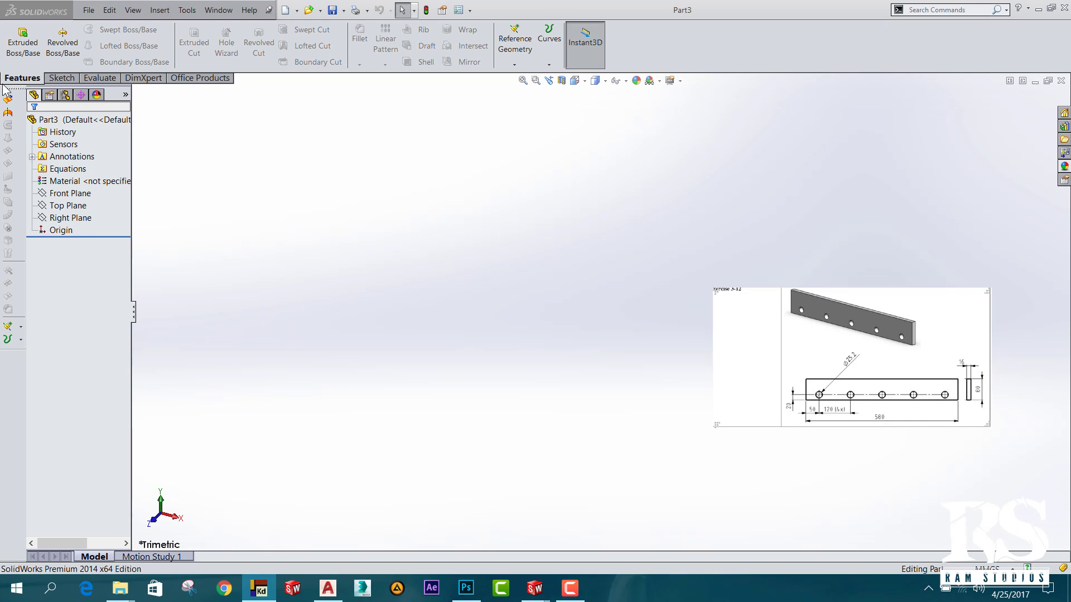
left_click(61, 78)
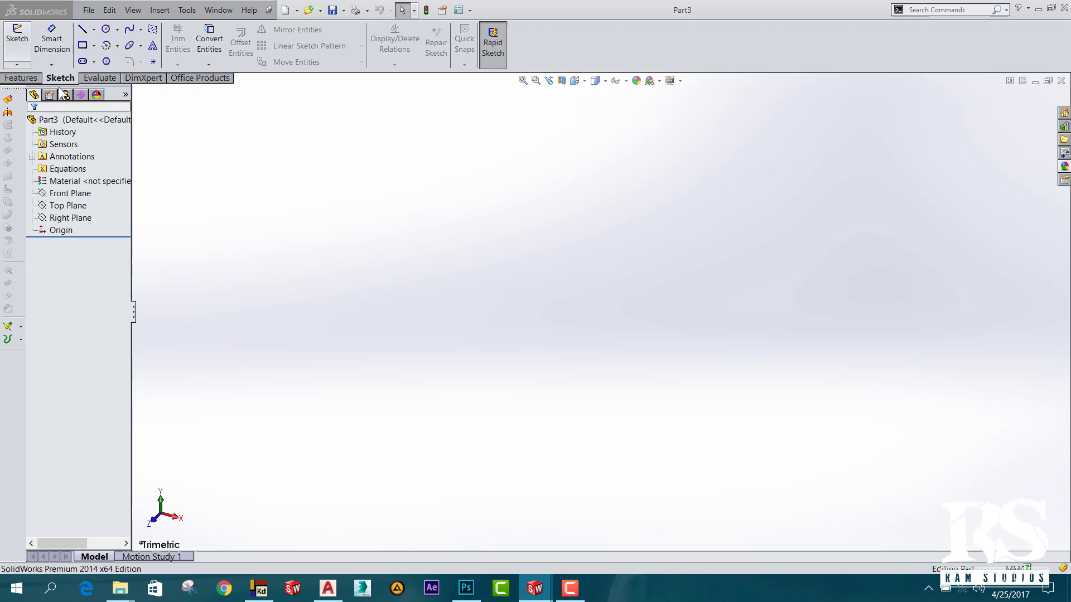
On the Front Plane, viewed normal, sketch a corner rectangle from the origin.
left_click(84, 47)
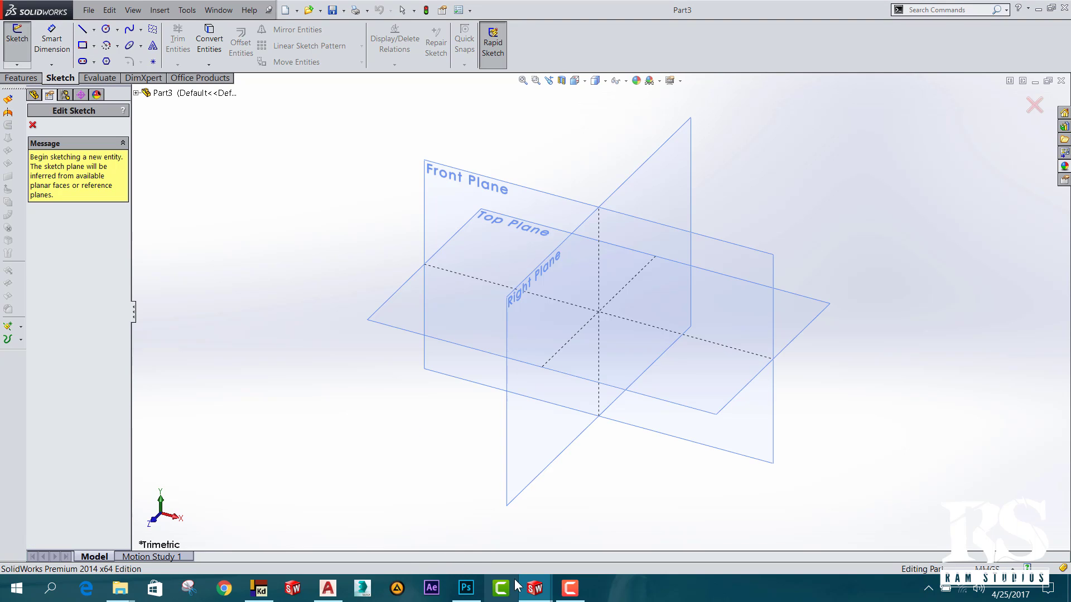
left_click(453, 463)
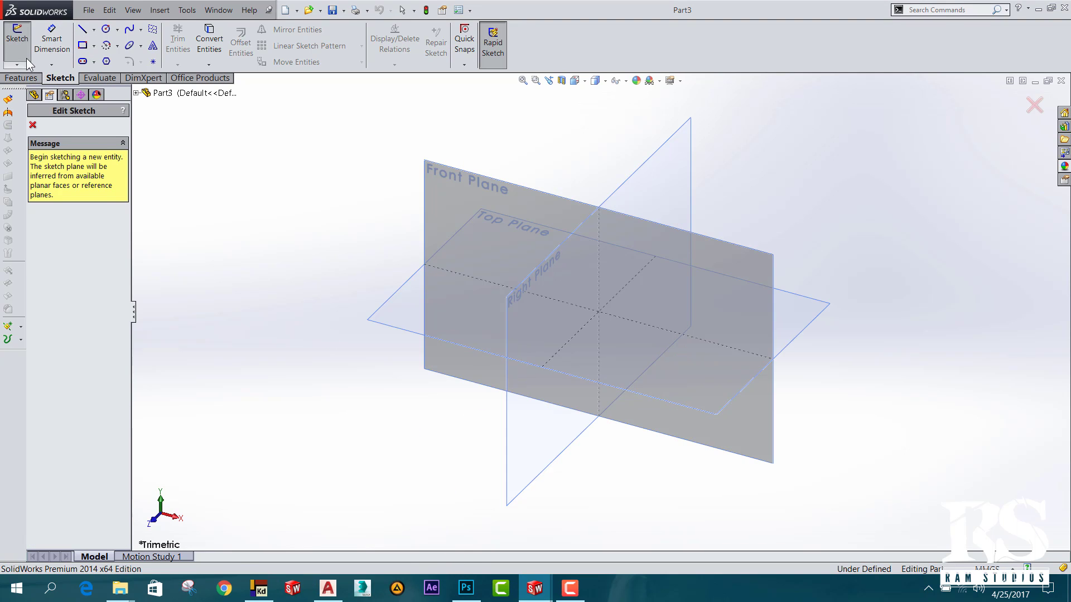
left_click(27, 61)
left_click(78, 219)
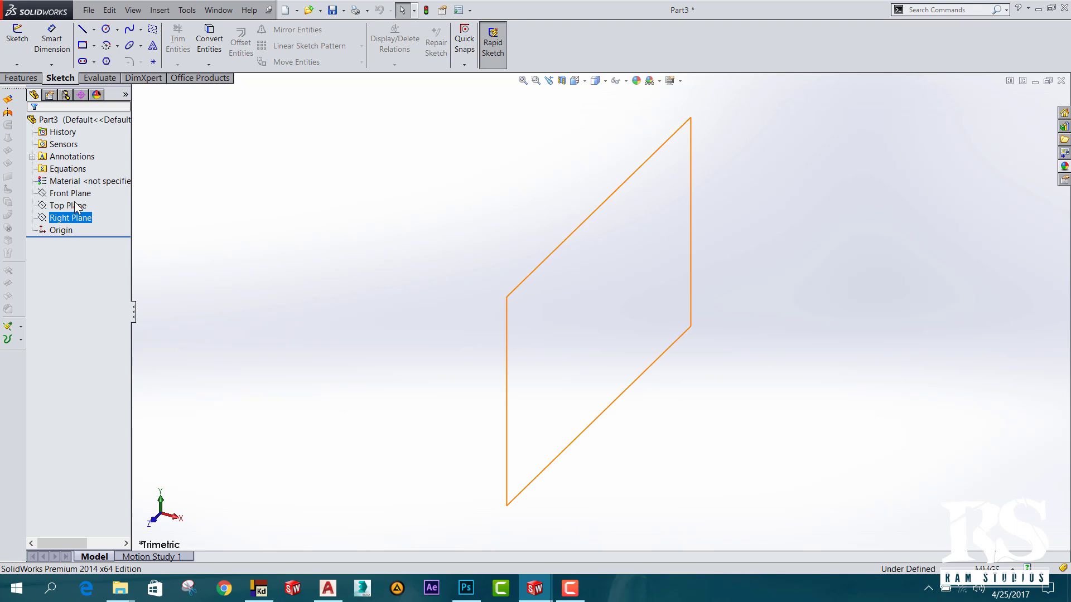
left_click(69, 193)
left_click(72, 218)
left_click(70, 194)
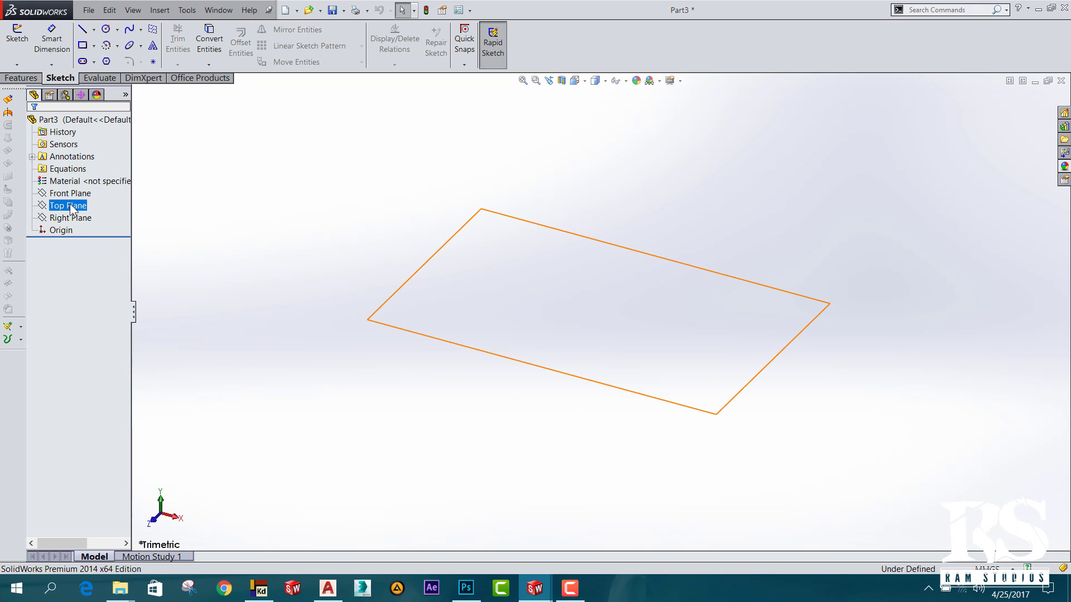
left_click(74, 194)
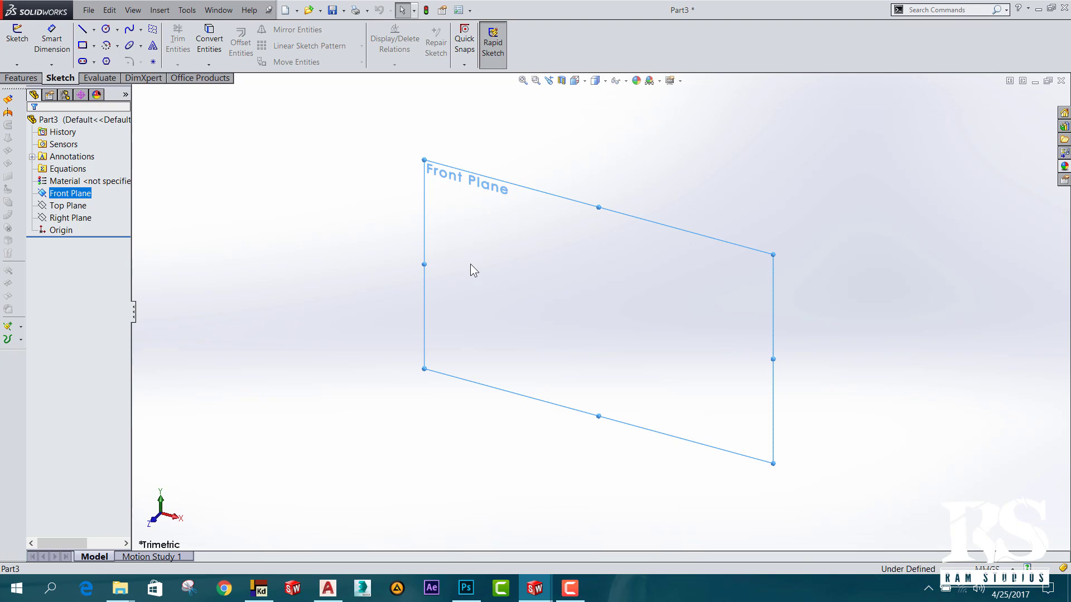
key("space")
left_click(510, 315)
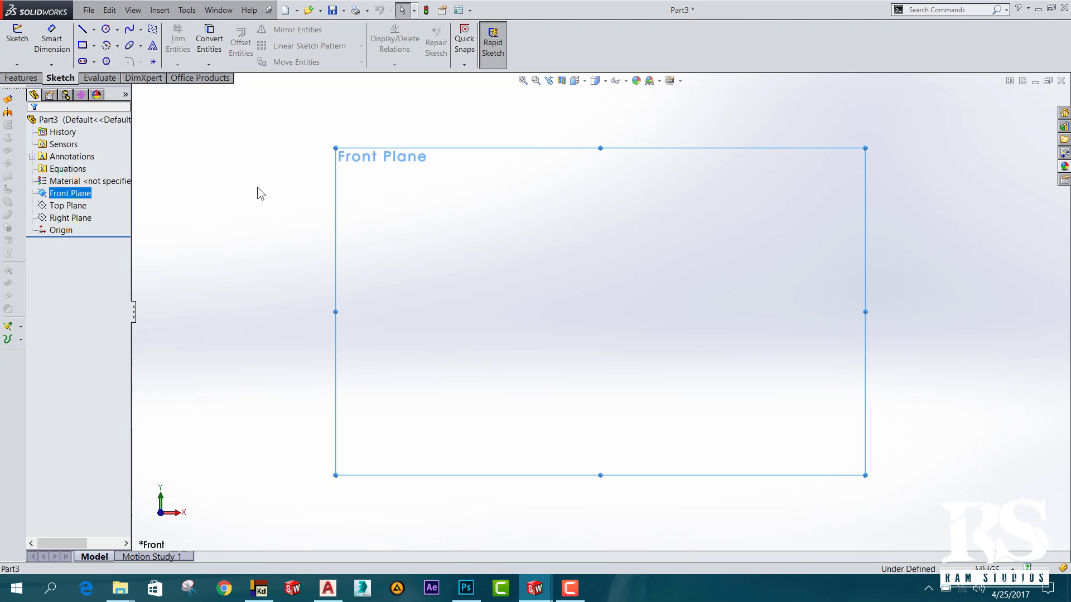
left_click(17, 36)
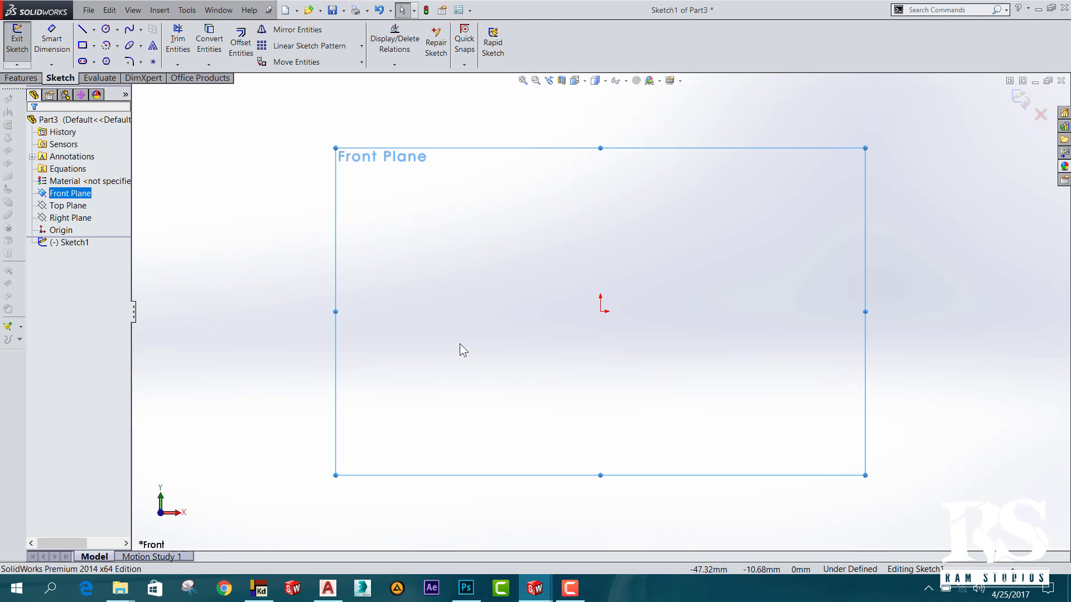
left_click(83, 45)
left_click(600, 311)
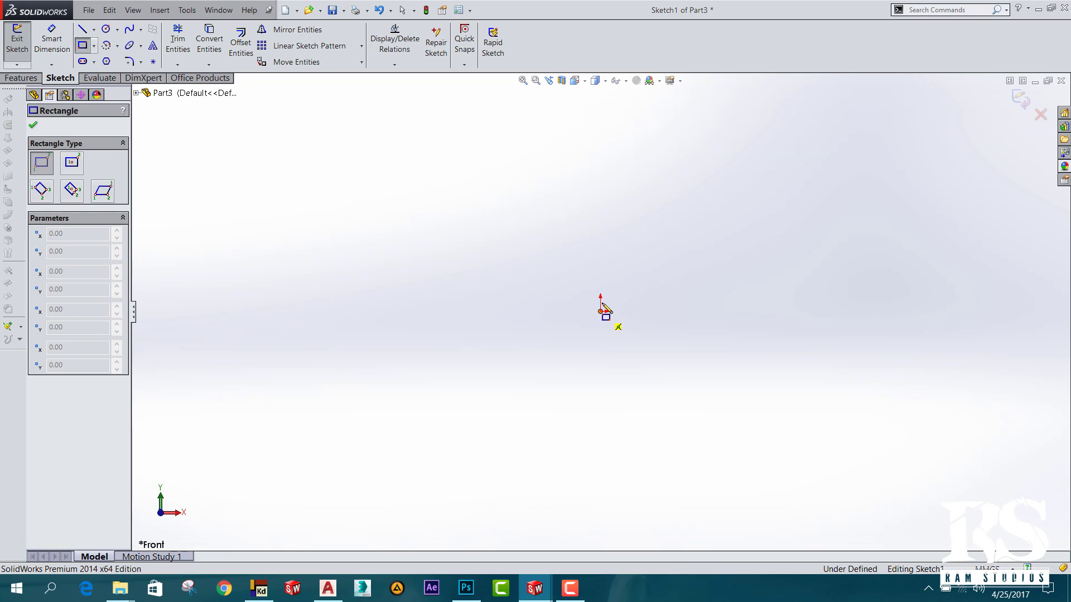
left_click(635, 212)
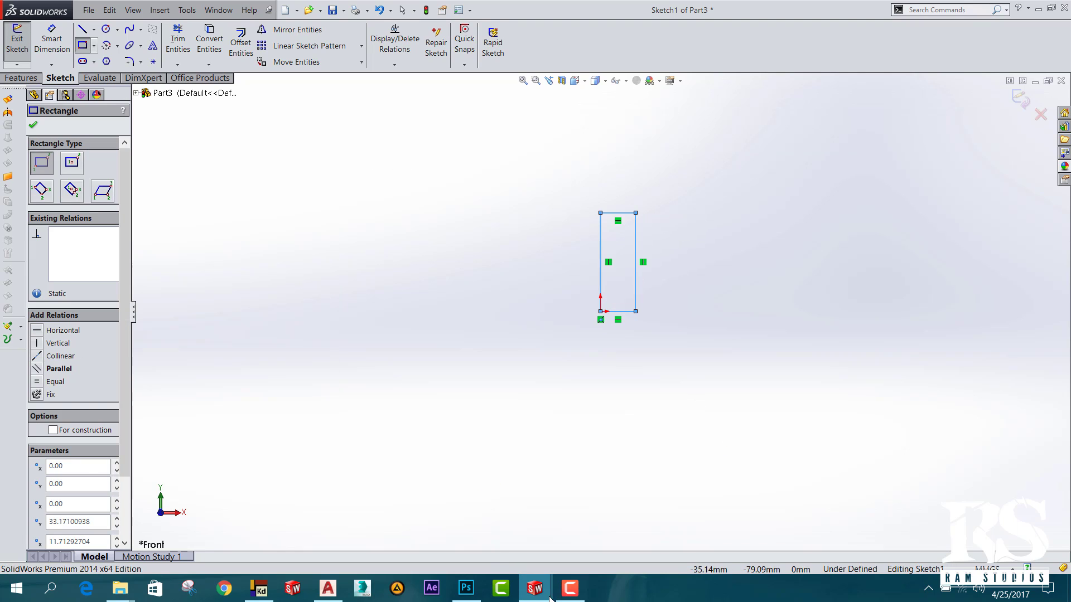
Pin the reference drawing always on top at lower right, zoomed to the part's right end.
left_click(260, 588)
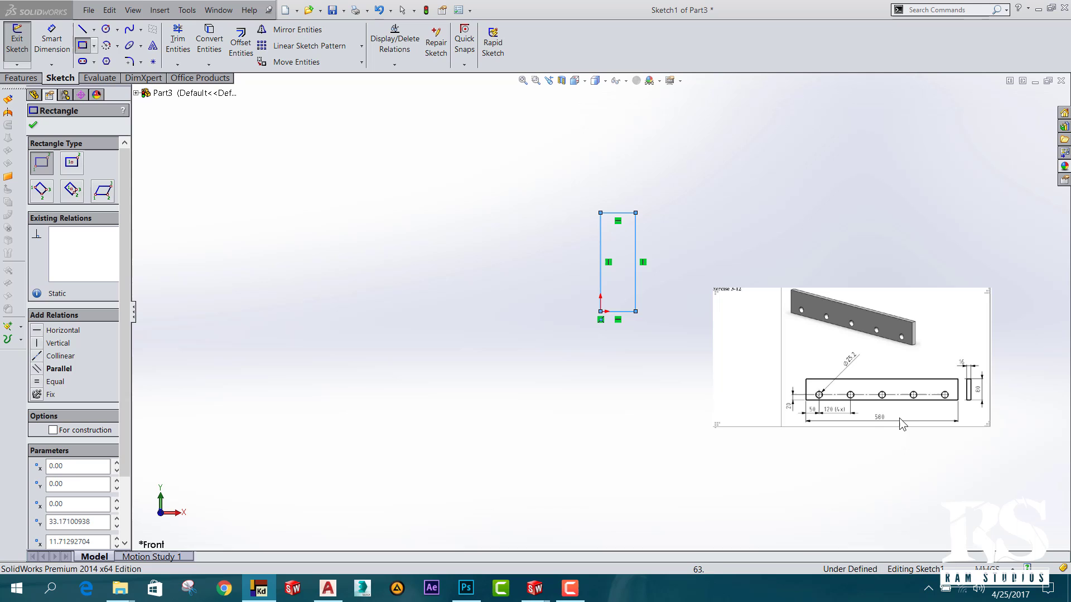
right_click(922, 383)
left_click(956, 311)
mouse_move(957, 313)
left_mouse_down()
mouse_move(895, 437)
mouse_move(920, 506)
left_mouse_up()
scroll(903, 463, "up", 2)
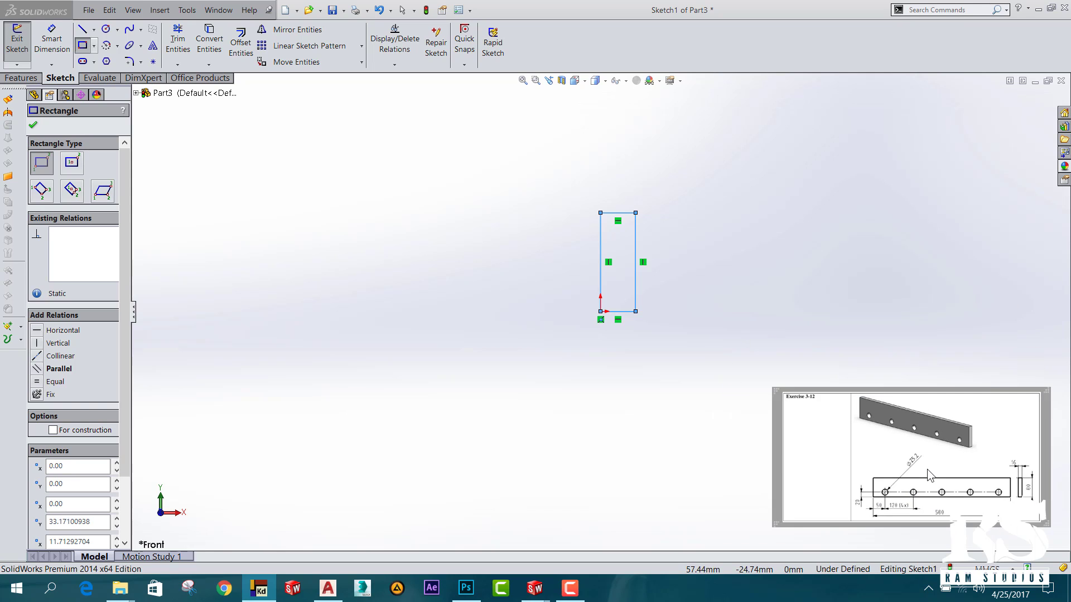
scroll(969, 481, "up", 1)
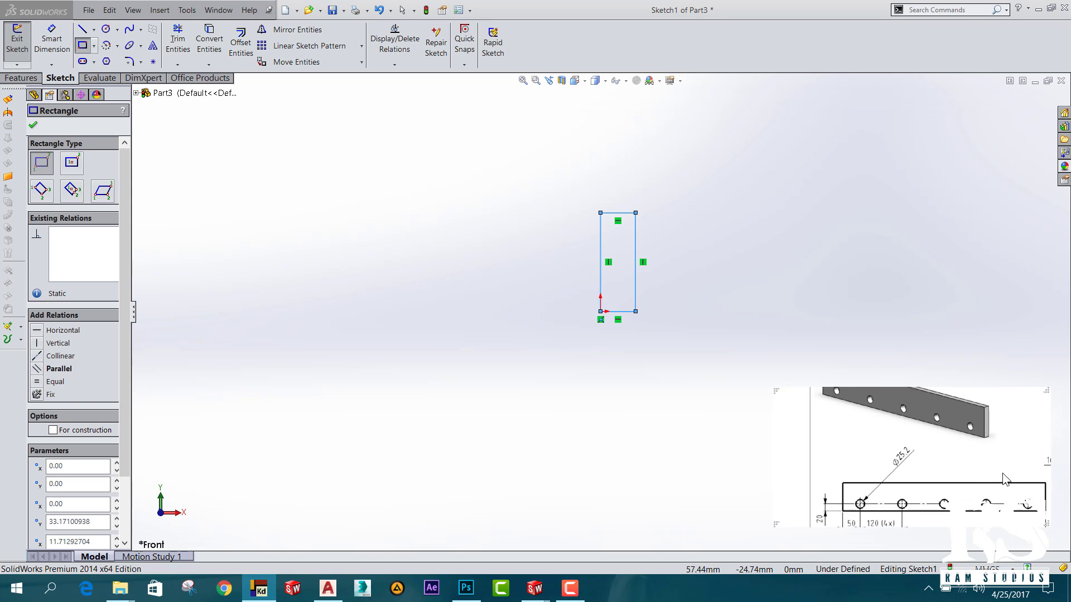
scroll(1006, 480, "up", 1)
scroll(859, 452, "down", 1)
scroll(1036, 500, "up", 2)
scroll(1036, 500, "up", 1)
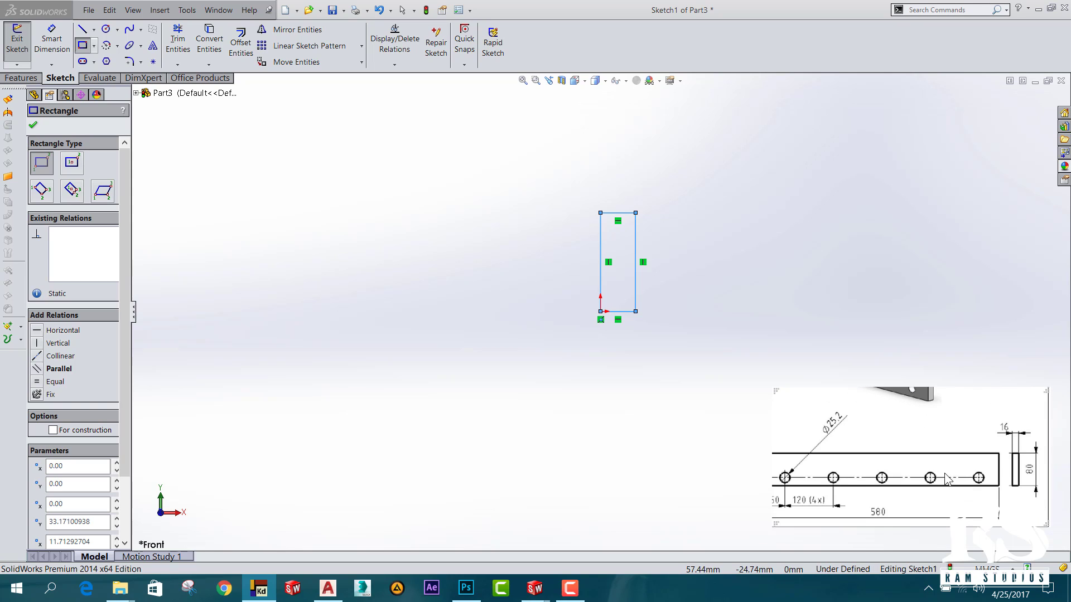
scroll(1032, 504, "up", 1)
scroll(1026, 508, "up", 2)
left_click_drag(1024, 509, 776, 480)
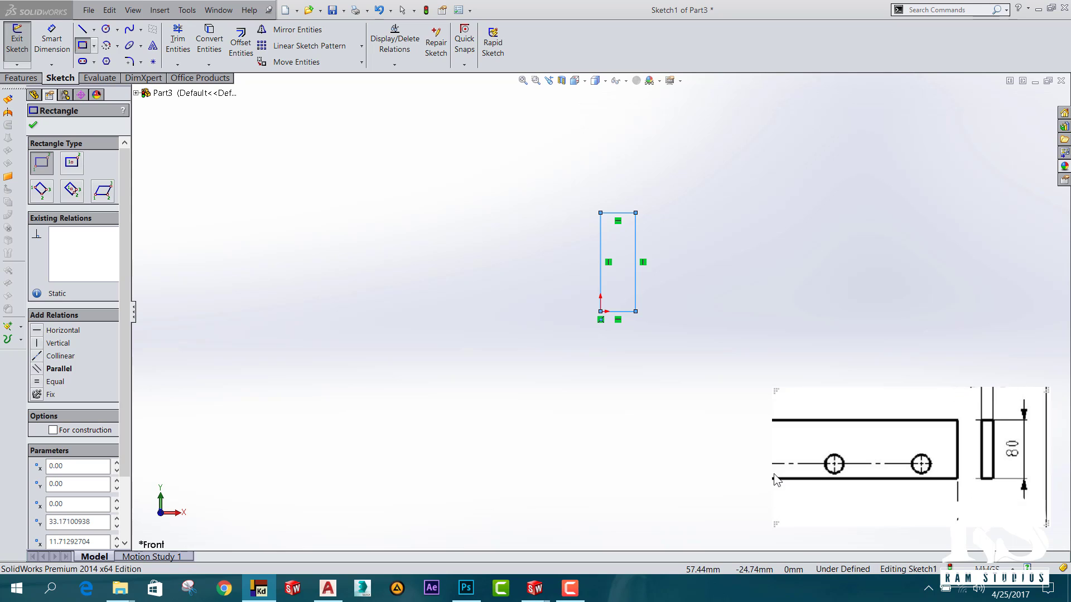
scroll(978, 431, "down", 1)
scroll(952, 478, "down", 1)
scroll(951, 477, "down", 1)
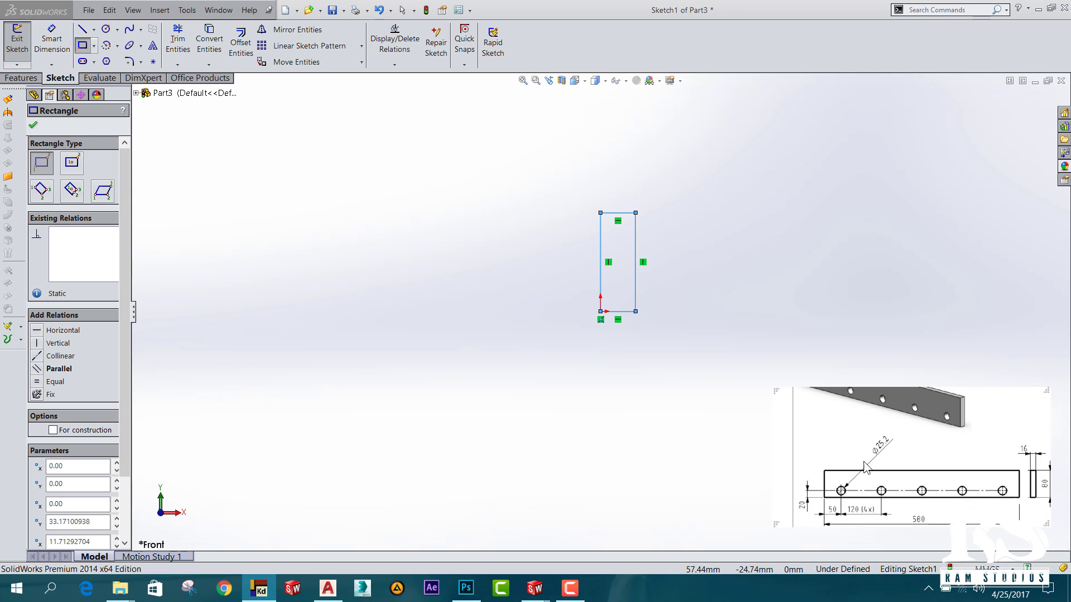
Dimension the rectangle 80 mm tall and 16 mm wide, then exit the sketch.
left_click(52, 38)
left_click(636, 259)
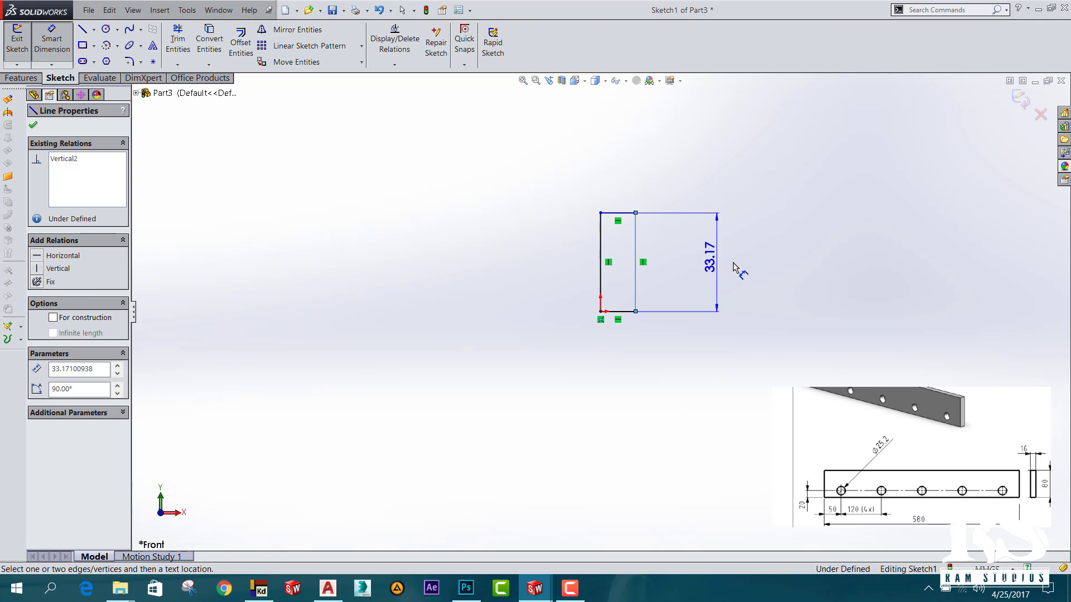
left_click(735, 268)
type("80")
key("Return")
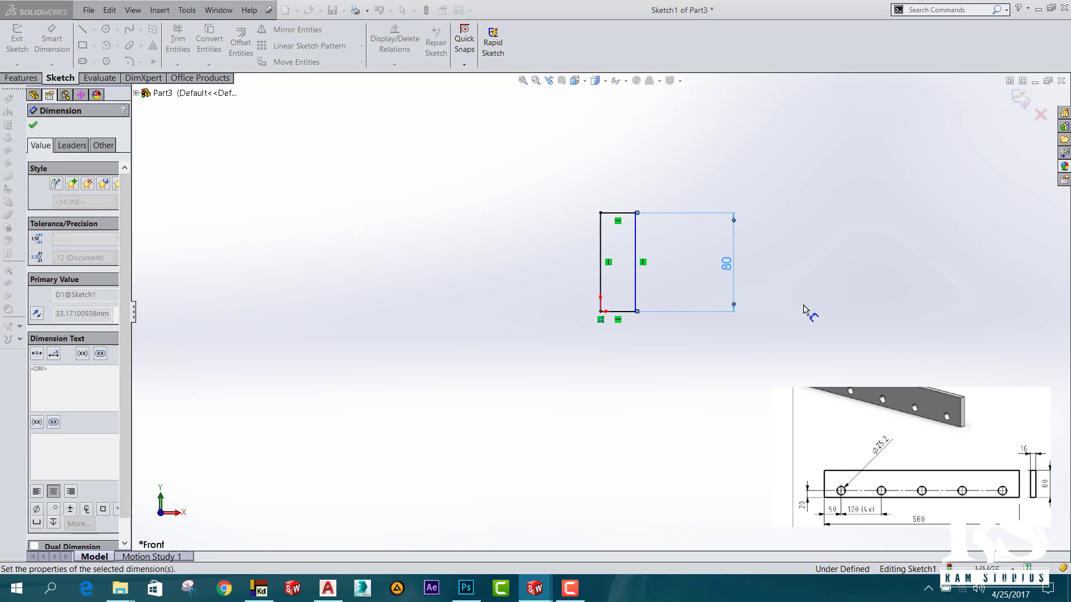
left_click(616, 215)
left_click(617, 179)
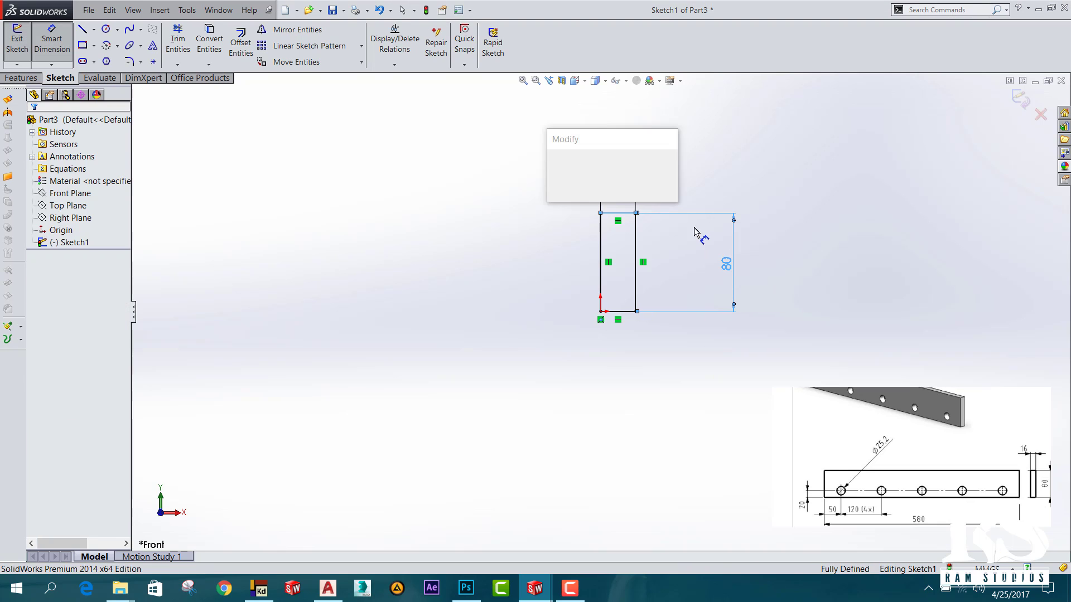
type("16")
key("Return")
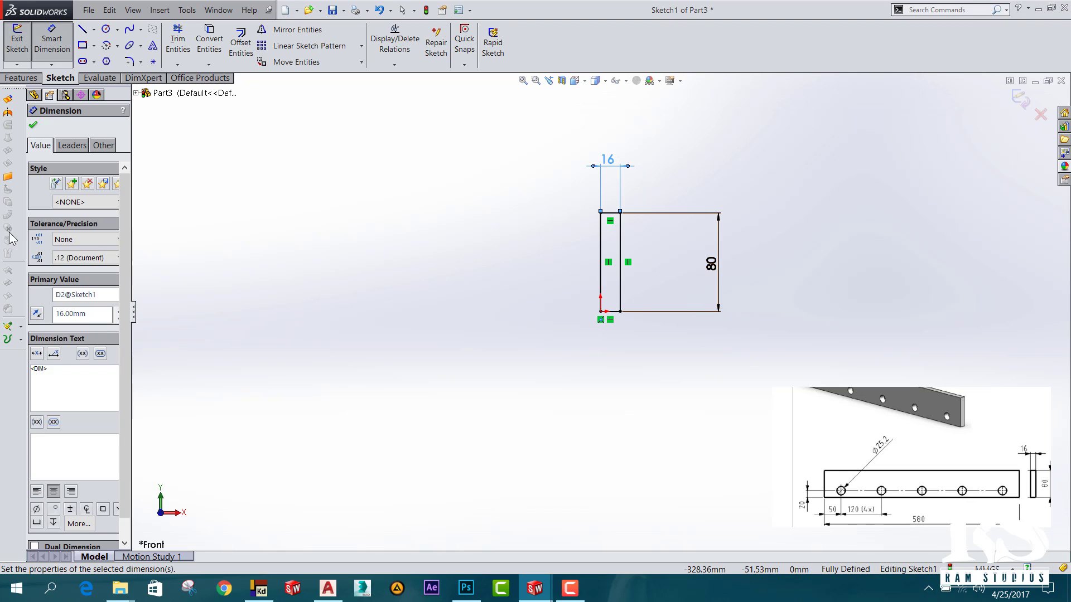
left_click(16, 40)
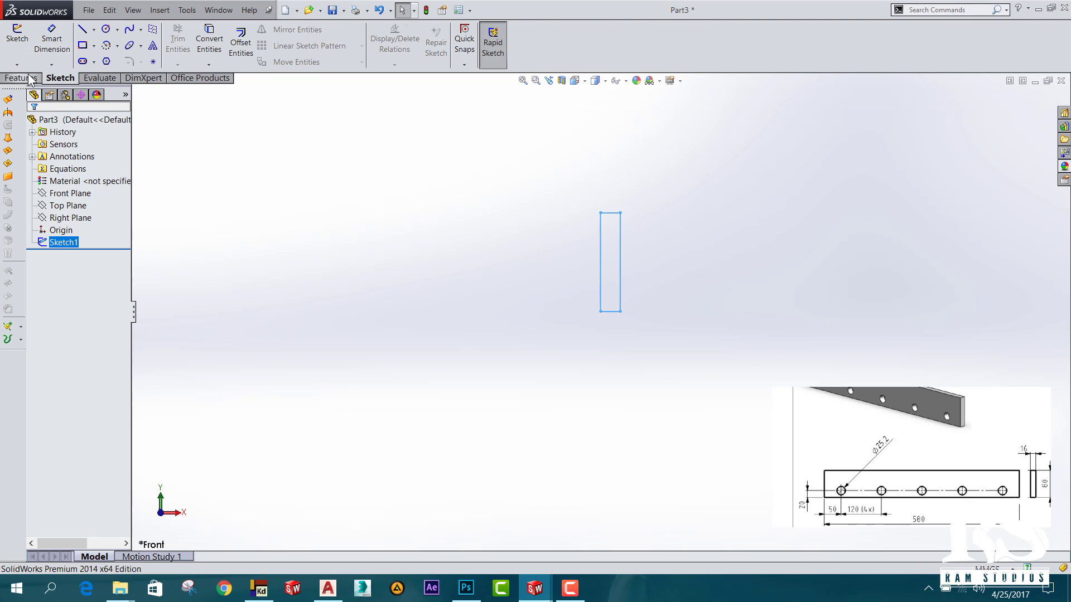
Extrude Sketch1 to a 580 mm blind depth, forming the 16 × 80 mm bar.
left_click(27, 50)
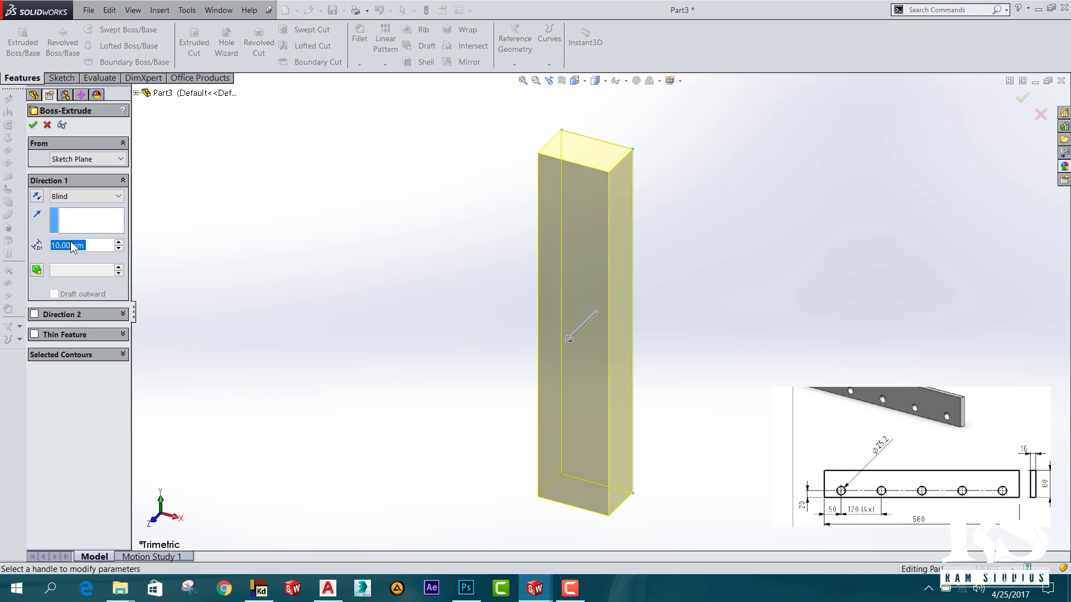
type("580")
key("Return")
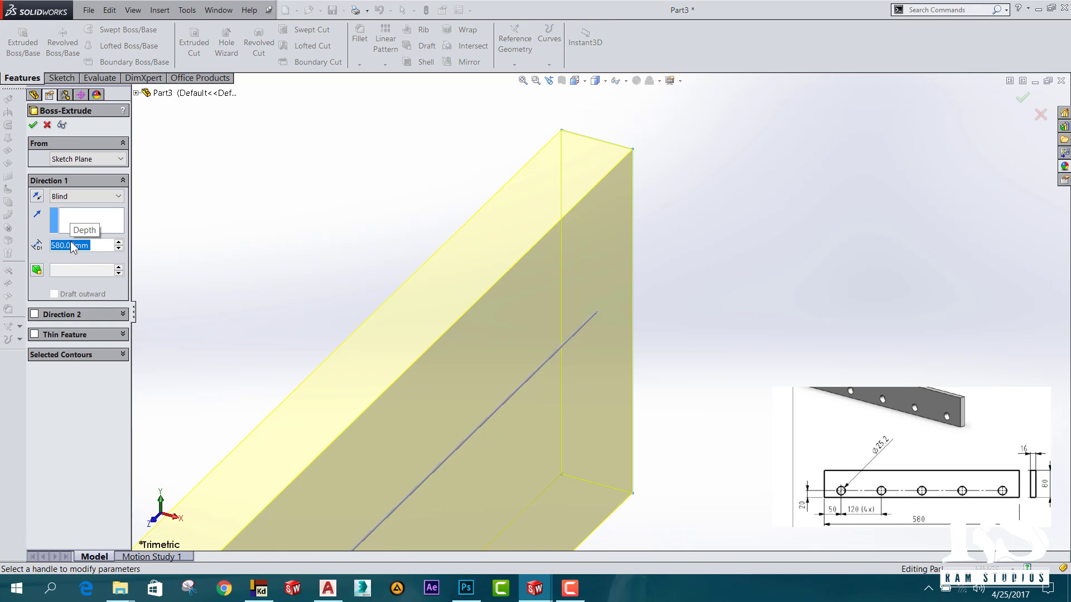
left_click(34, 125)
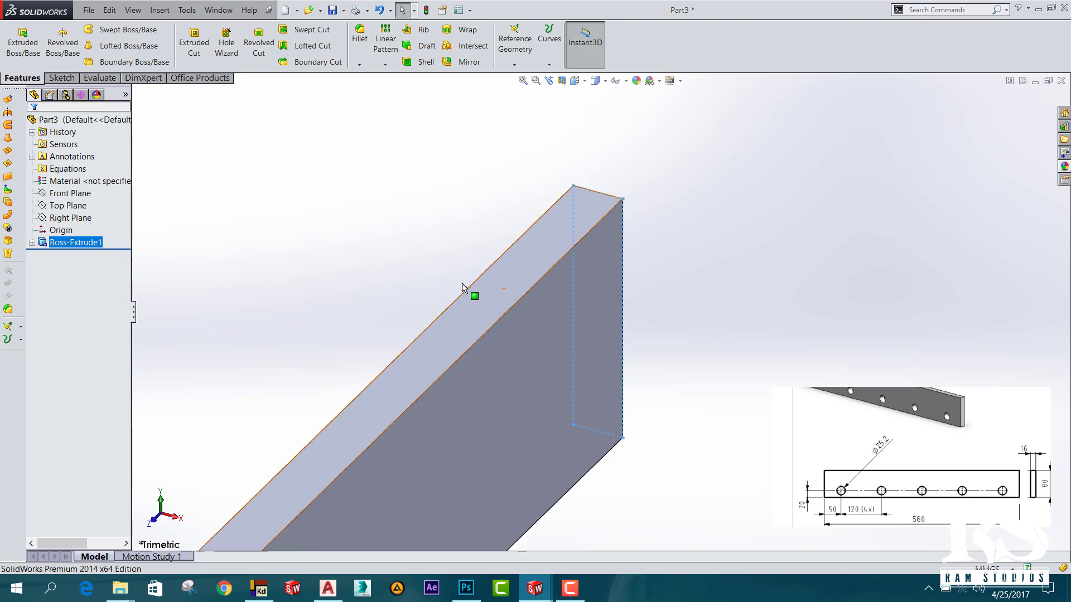
key("f")
scroll(593, 371, "down", 2)
Start a new sketch on the bar's broad front face, viewed normal to it.
mouse_move(562, 357)
middle_mouse_down()
mouse_move(551, 395)
mouse_move(423, 400)
middle_mouse_up()
left_click(333, 387)
key("space")
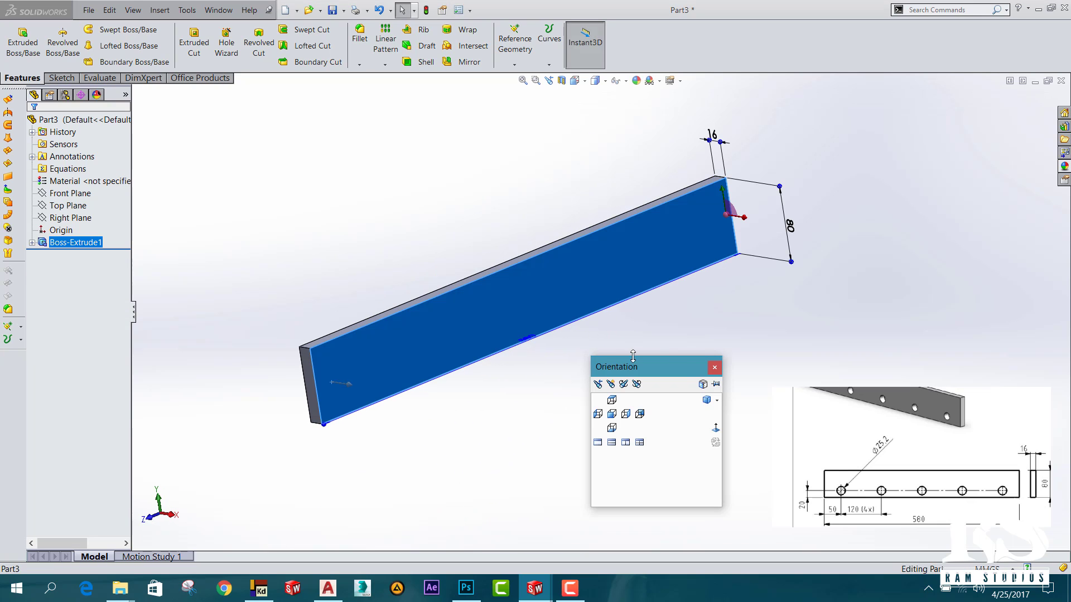
left_click(714, 437)
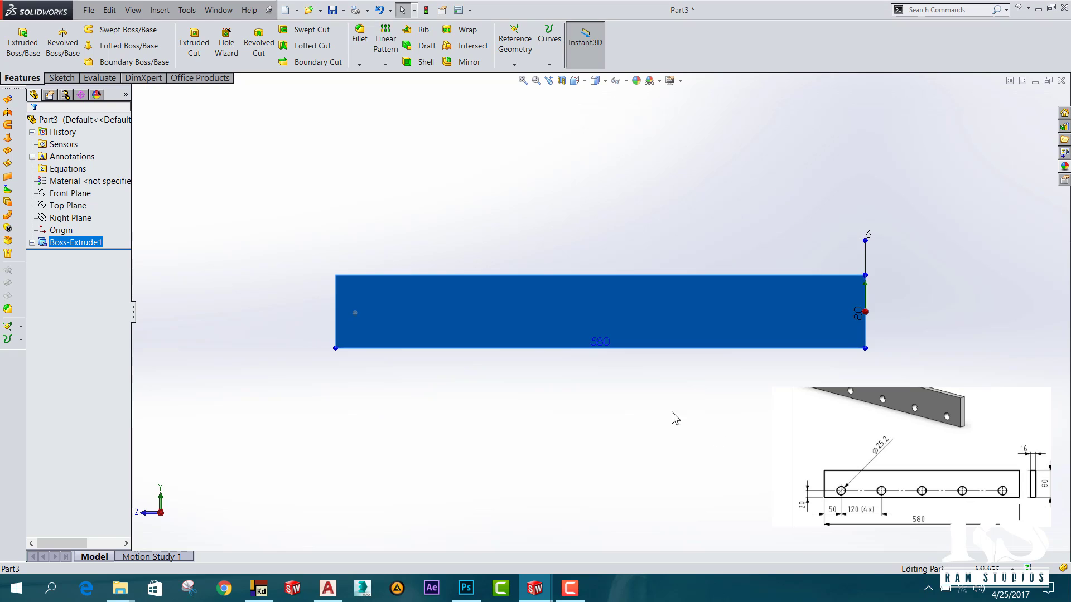
left_click(61, 78)
left_click(17, 39)
scroll(353, 308, "down", 3)
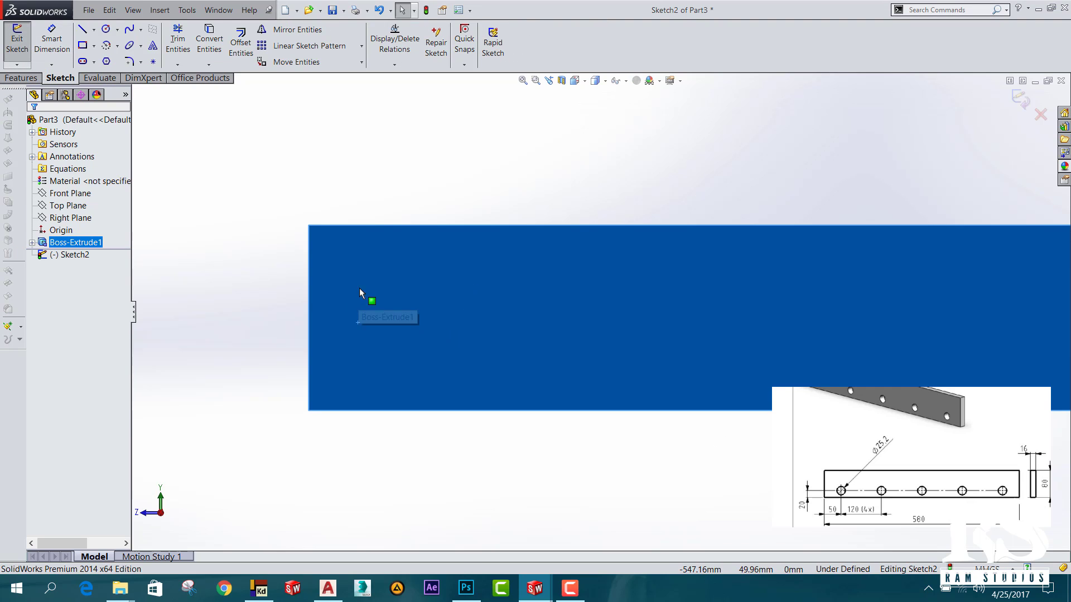
Draw a circle near the bar's left end.
left_click(104, 31)
left_click(394, 347)
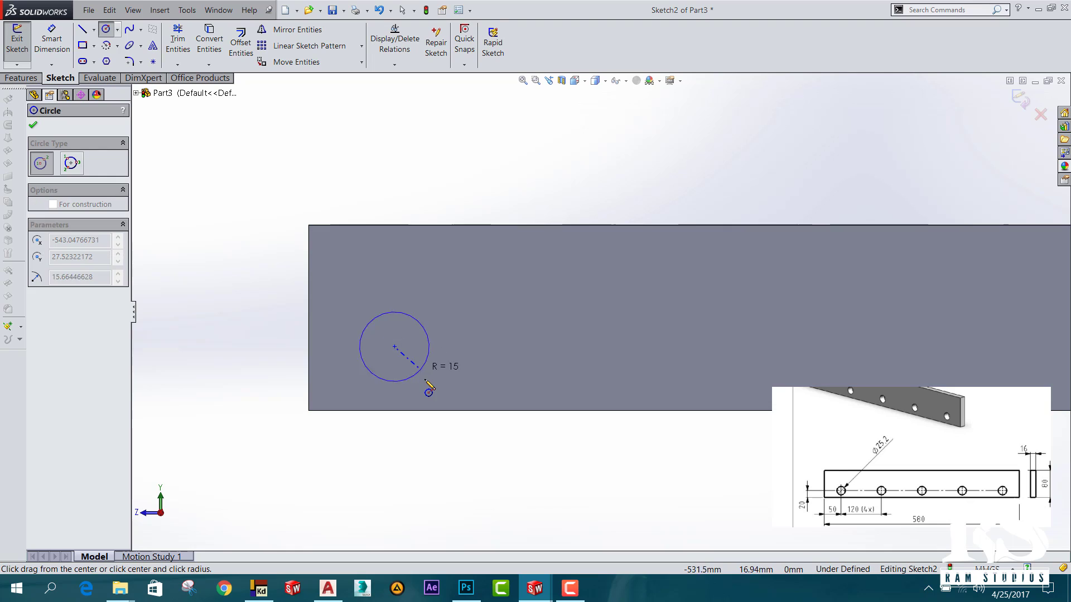
left_click(422, 382)
key("z")
scroll(672, 319, "down", 1)
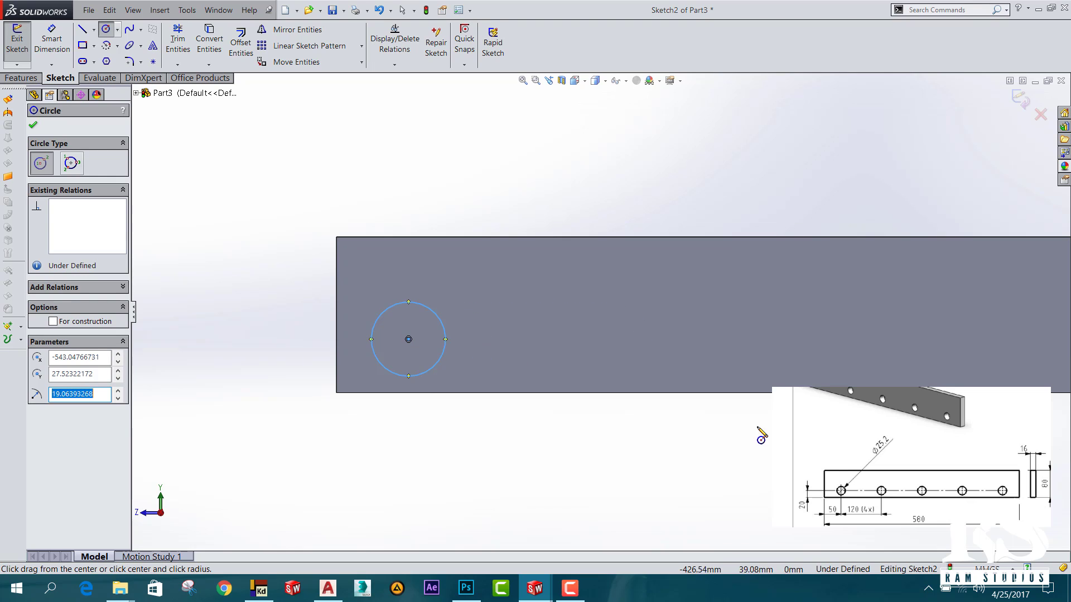
scroll(848, 527, "down", 1)
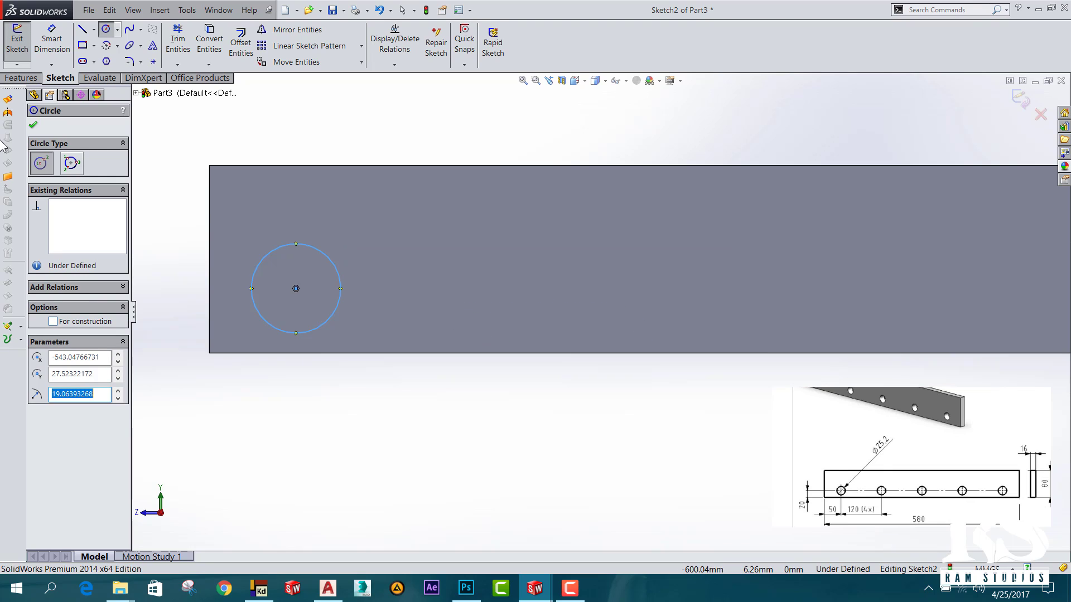
left_click(51, 39)
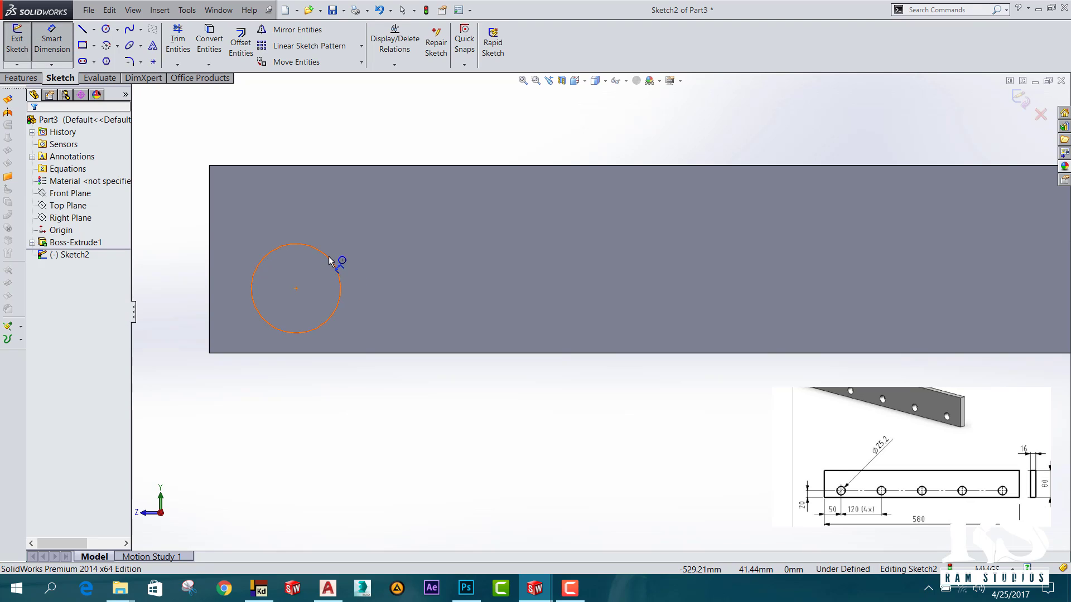
Give the circle a 25.2 mm diameter.
left_click(329, 261)
left_click(392, 111)
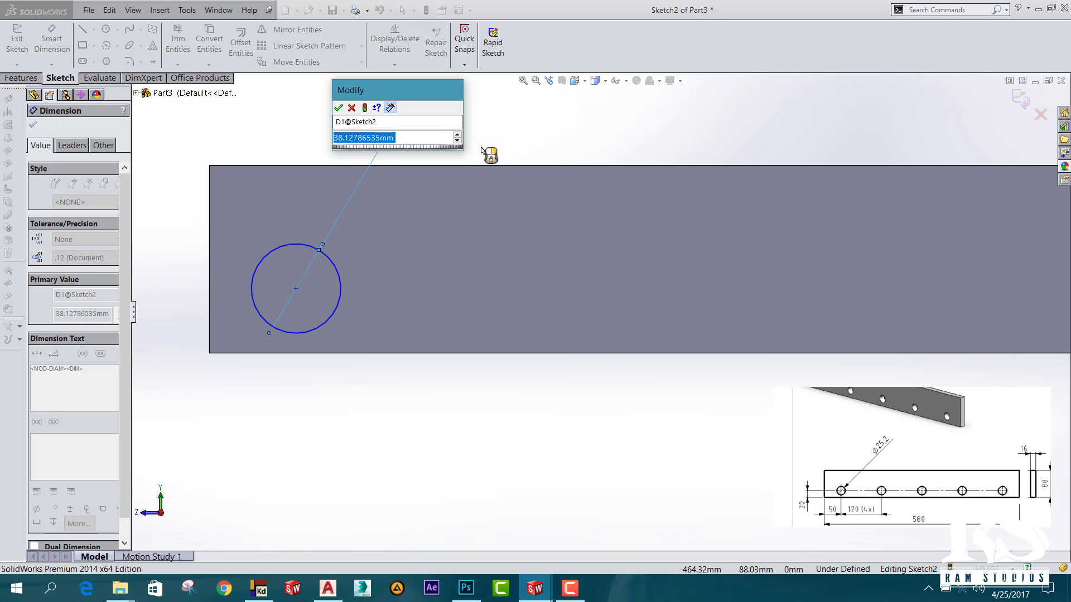
type("25.2")
key("Return")
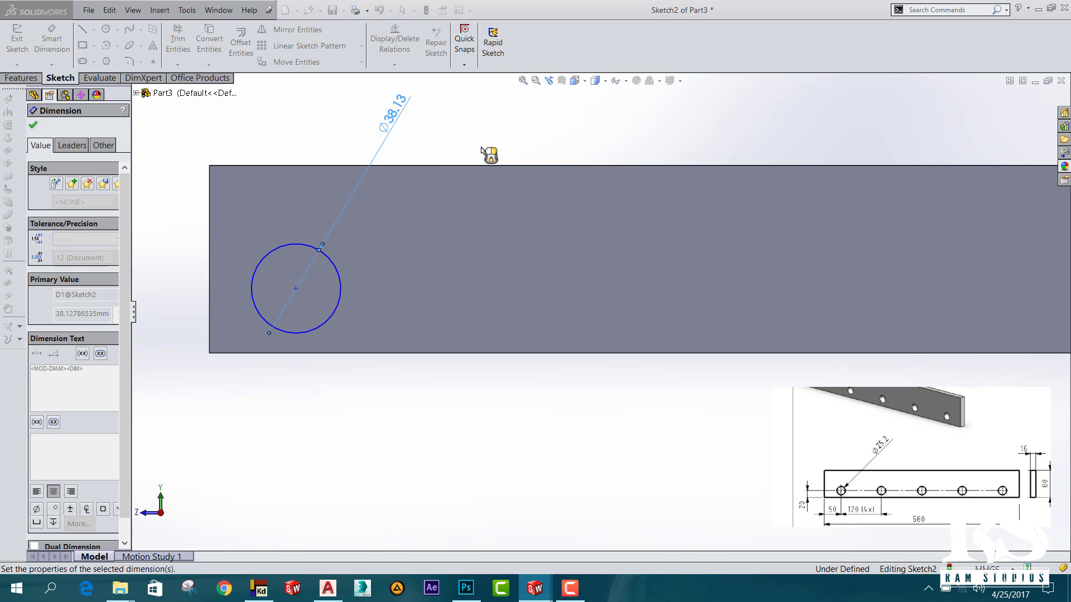
Locate the circle centre 50 mm from the left edge and 20 mm above the bottom.
left_click(210, 276)
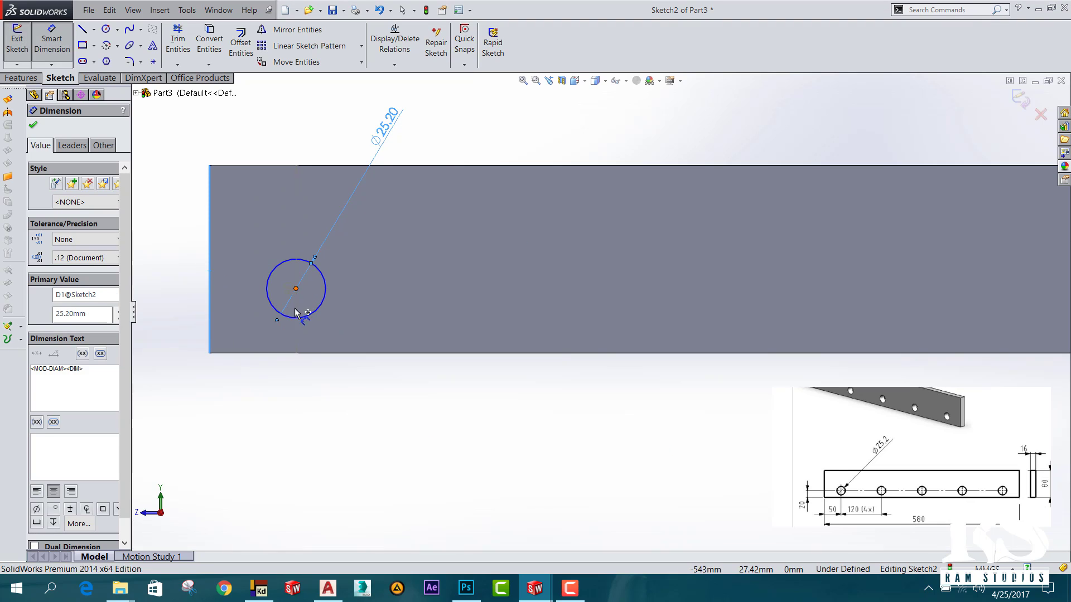
left_click(295, 289)
left_click(270, 416)
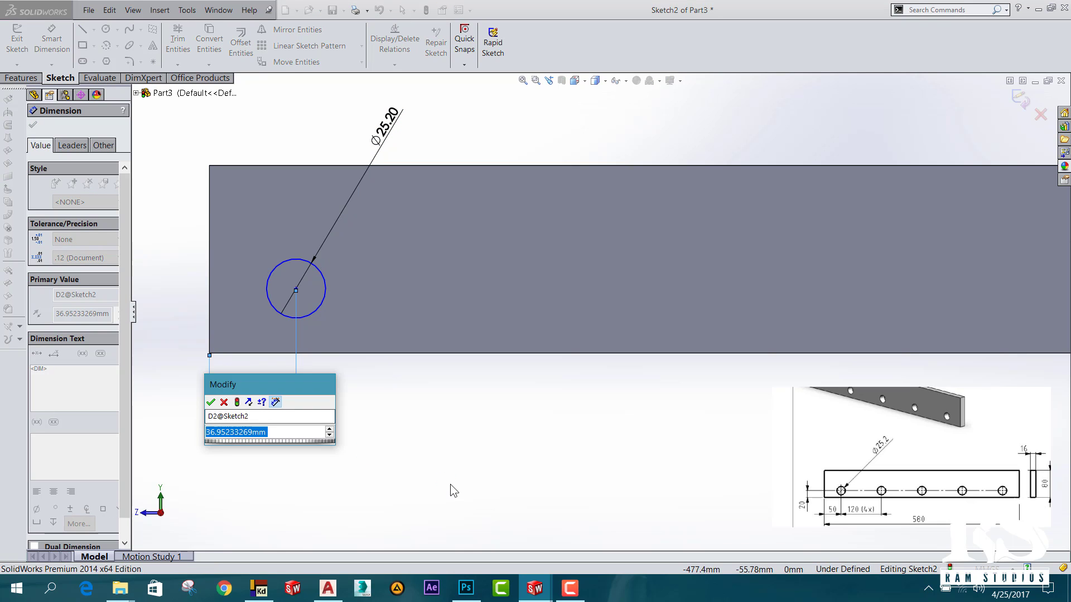
type("50")
key("Return")
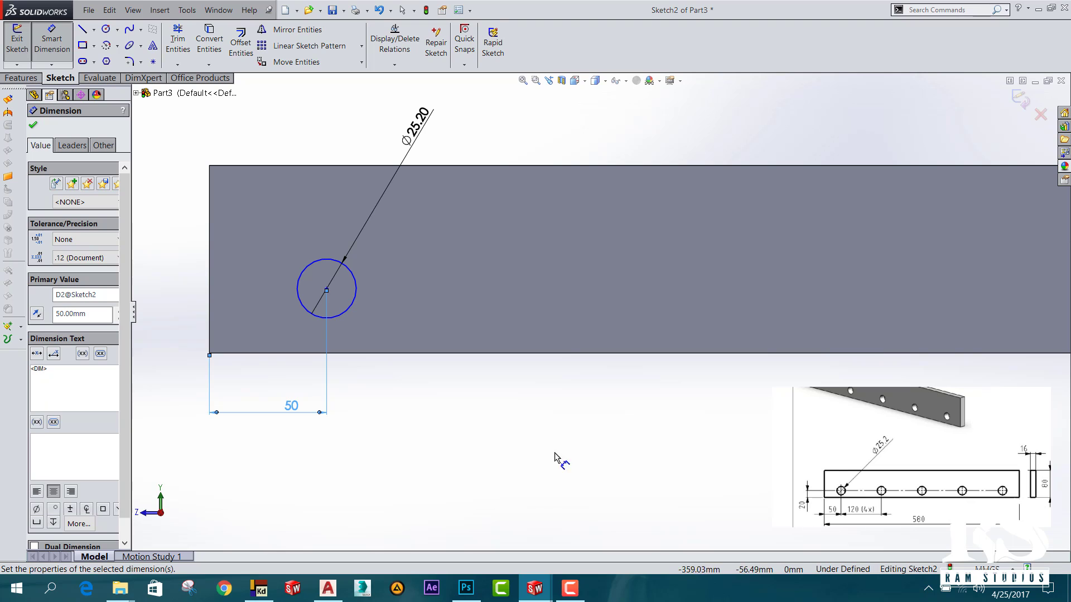
left_click(281, 353)
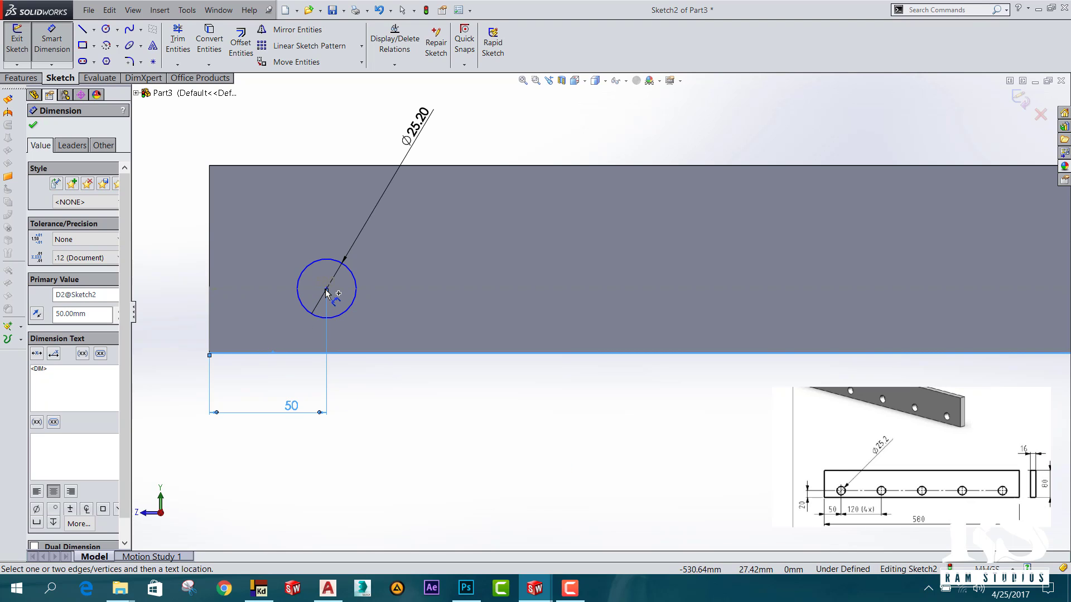
left_click(326, 290)
left_click(163, 321)
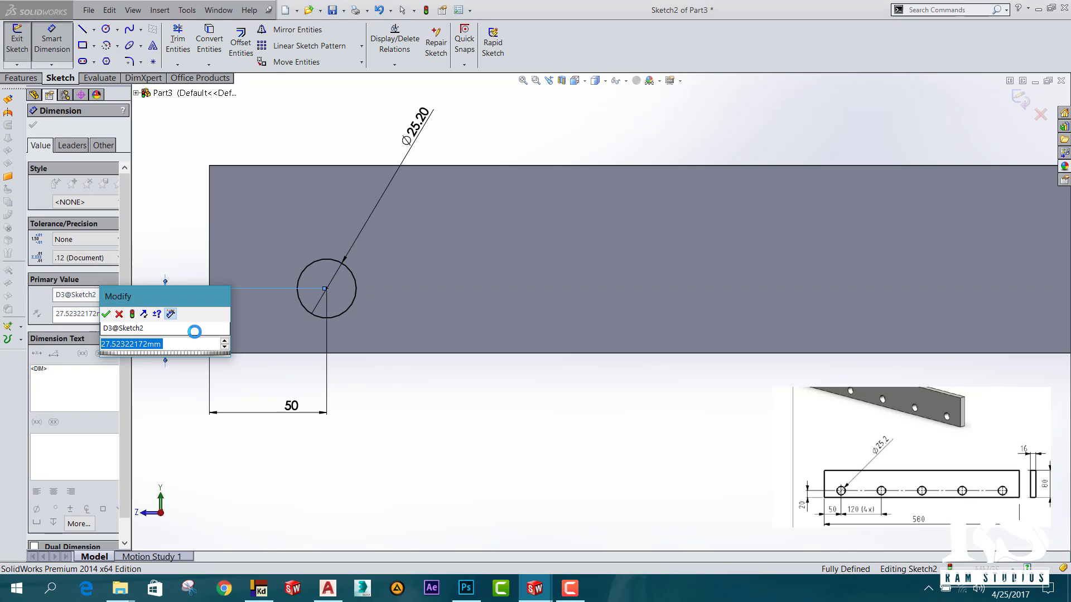
type("20")
key("Return")
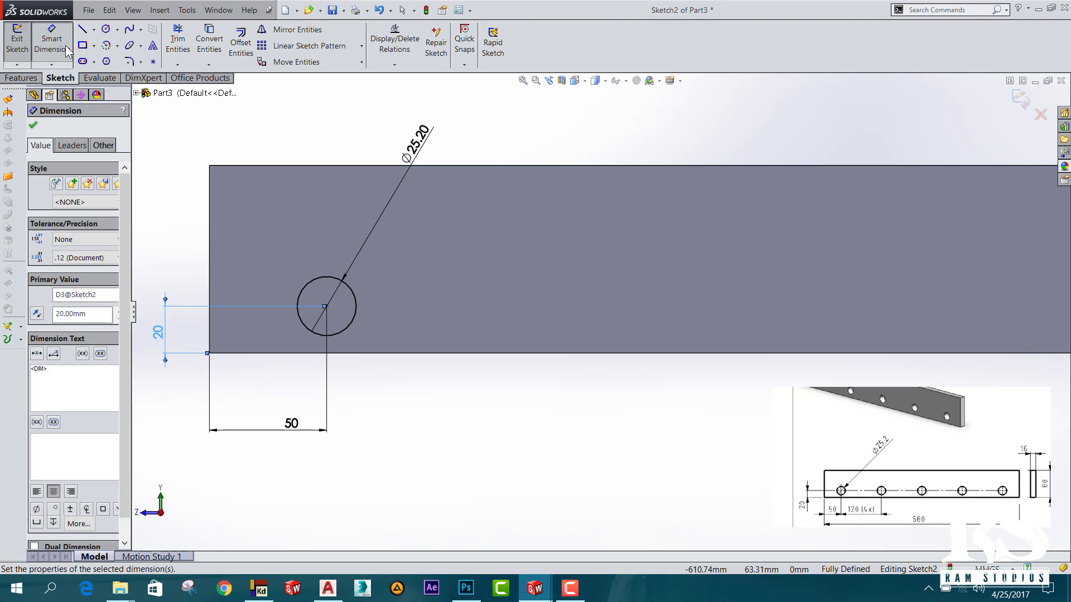
left_click(16, 39)
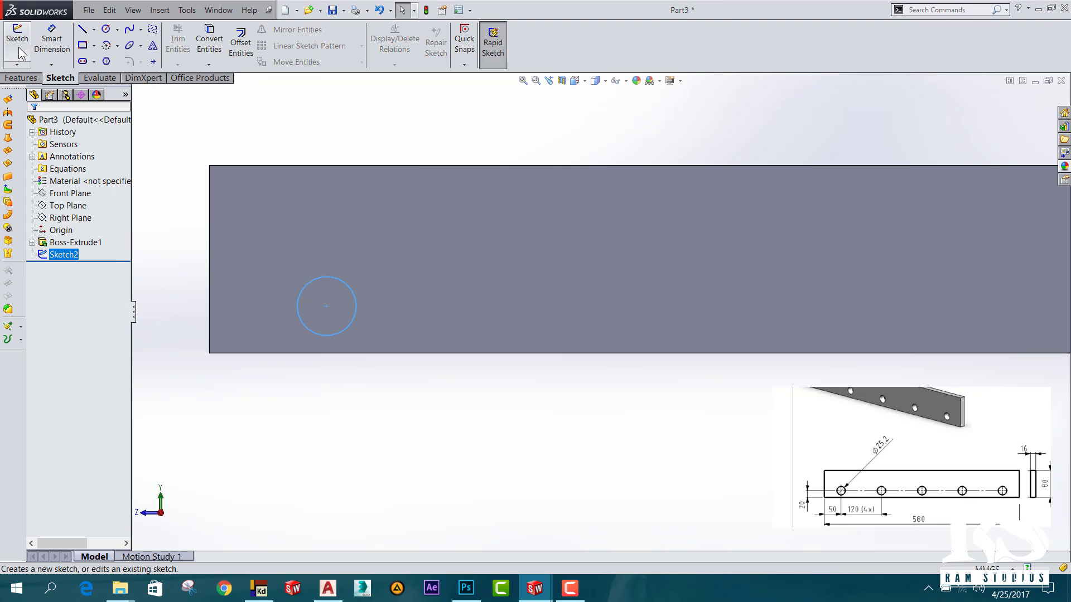
Cut the Ø25.2 mm circle Through All to make the bar's first hole.
left_click(21, 78)
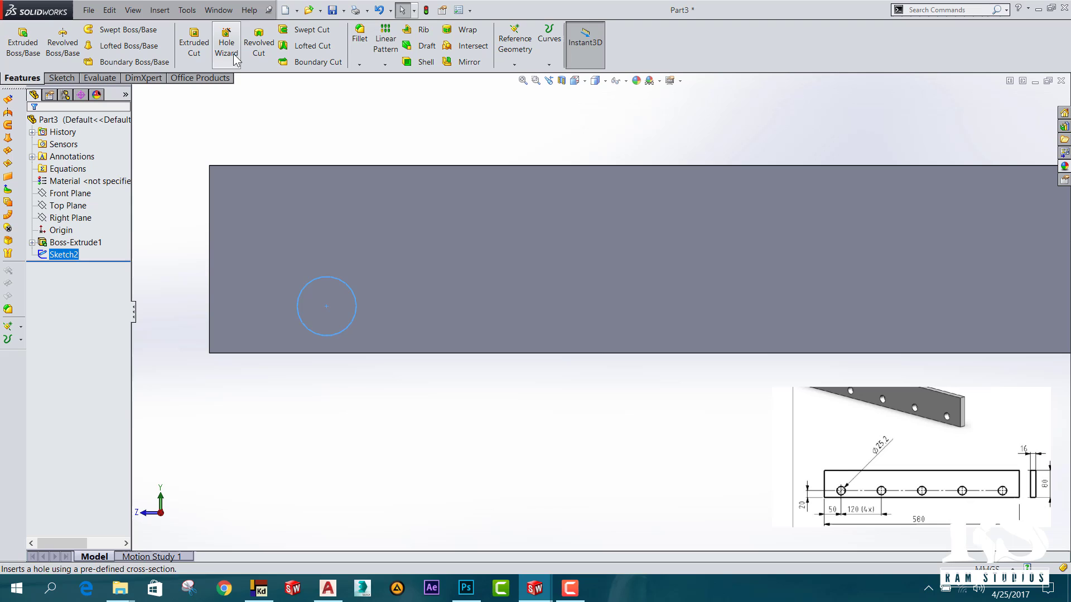
left_click(385, 42)
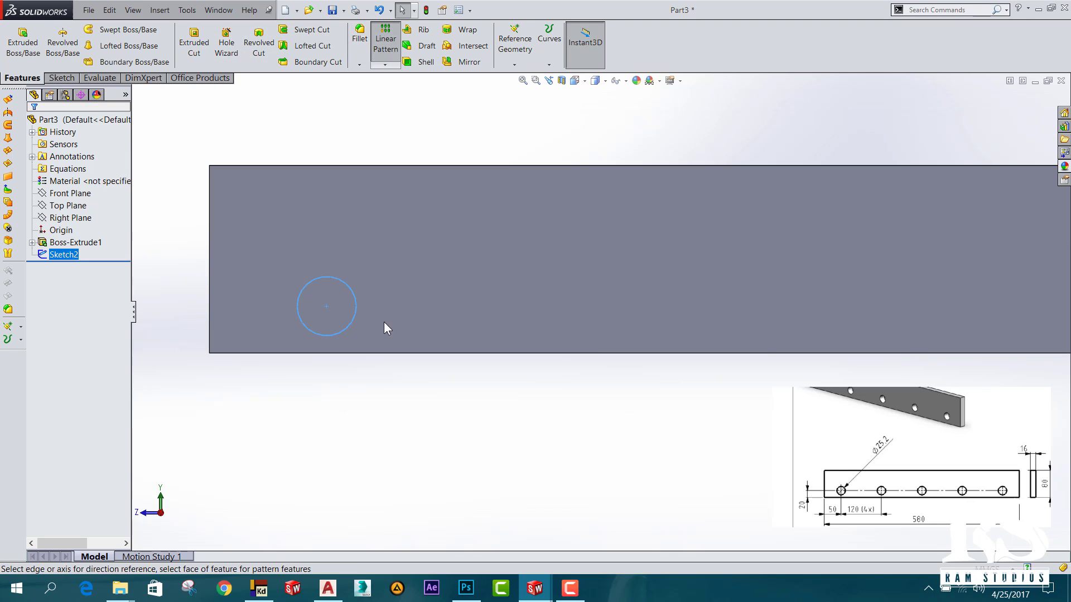
left_click(21, 78)
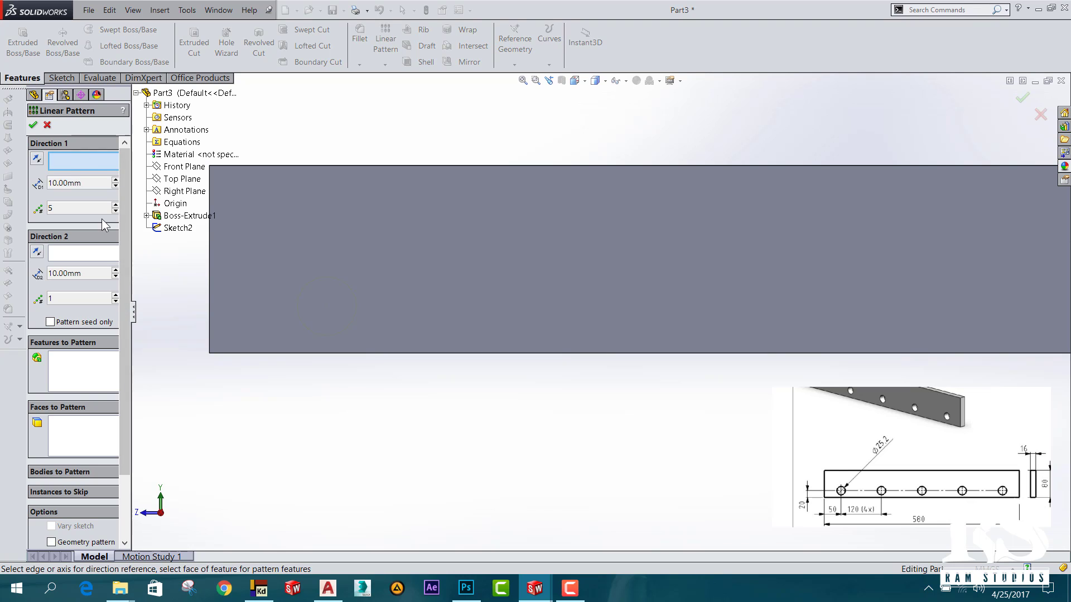
left_click(48, 126)
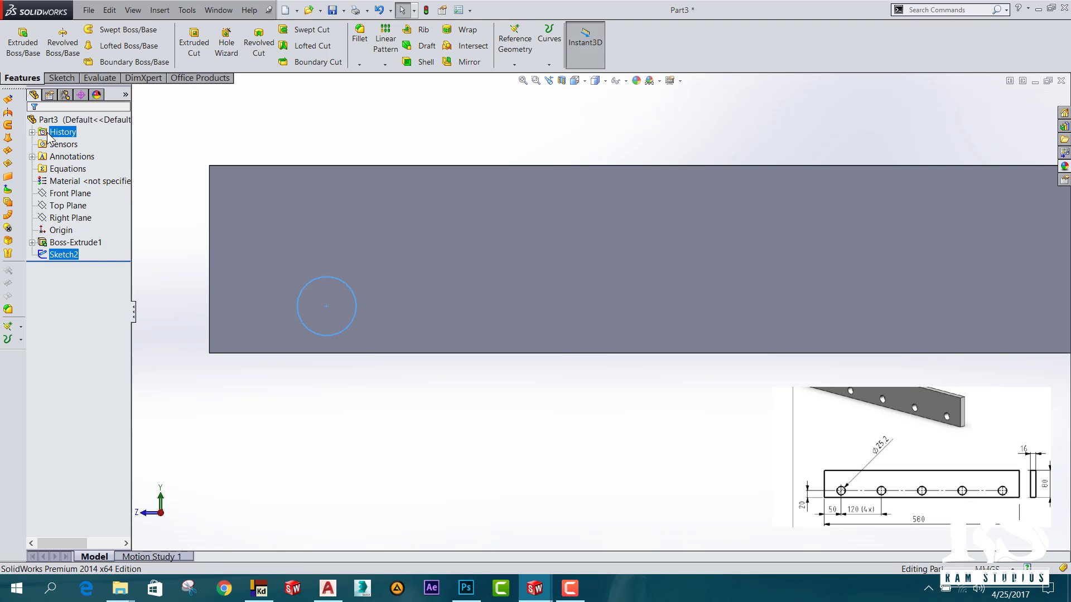
left_click(30, 61)
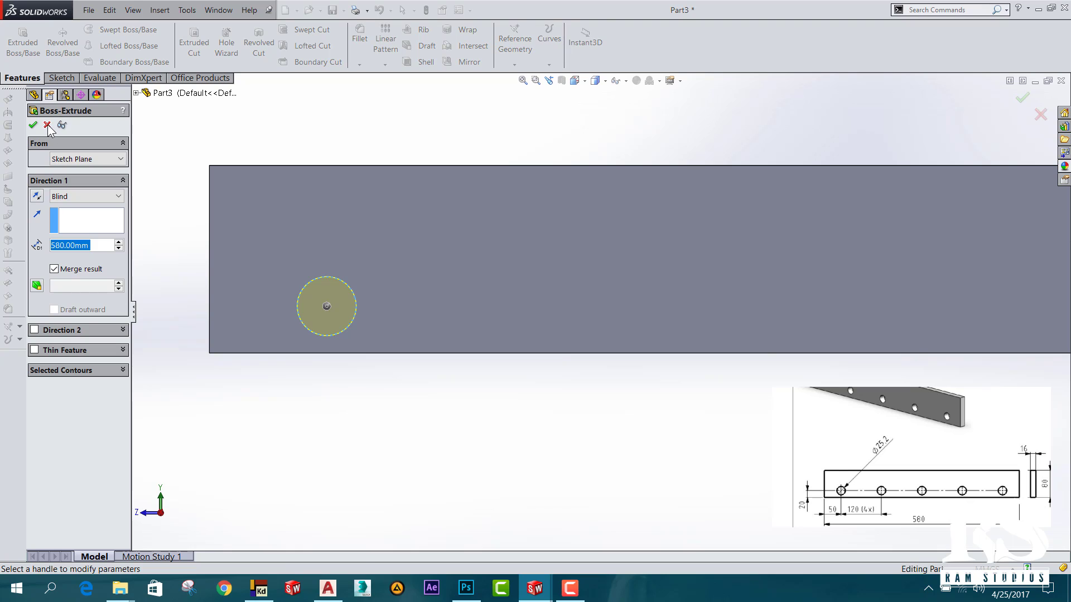
left_click(34, 53)
left_click(195, 41)
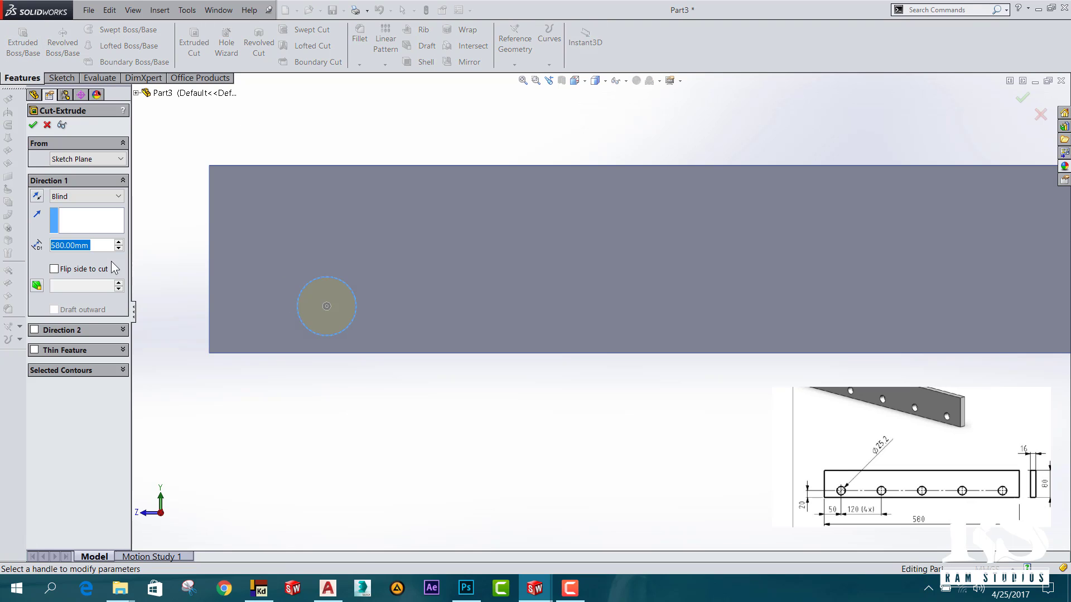
left_click(85, 195)
left_click(72, 217)
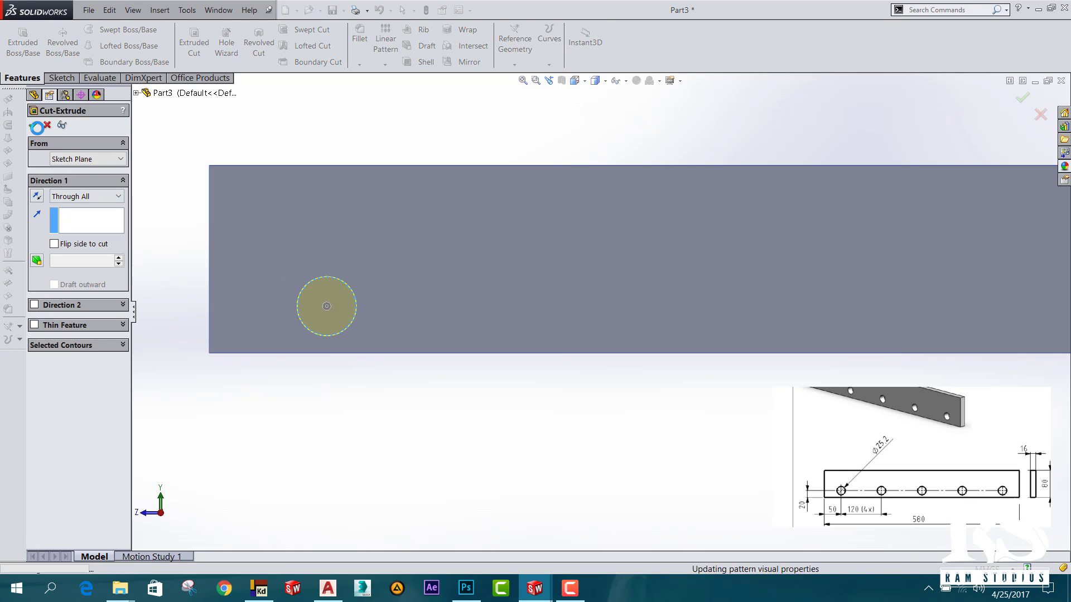
key("Return")
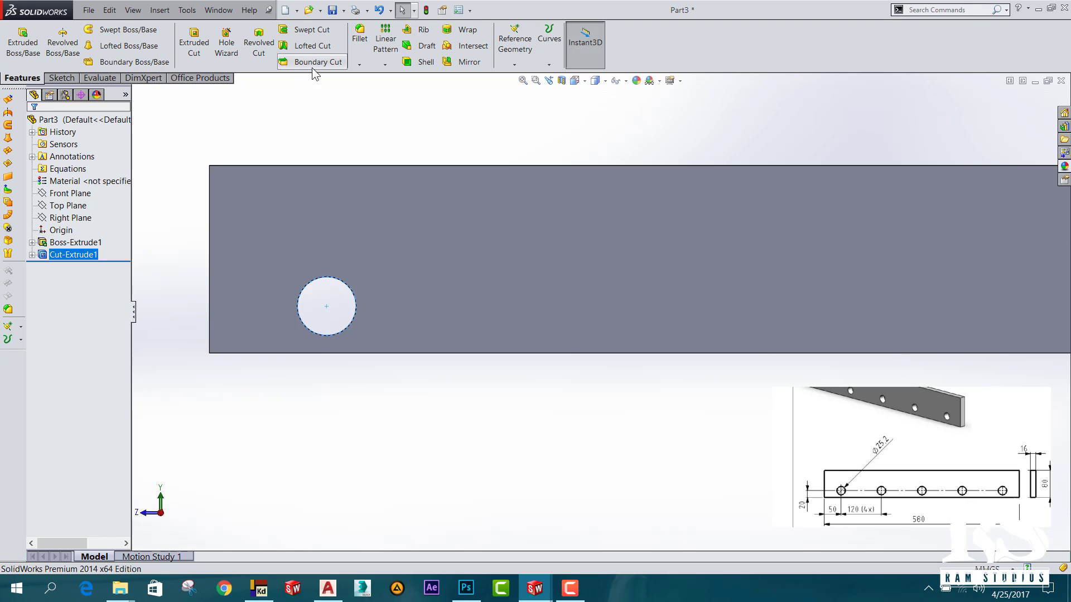
Linear-pattern the hole along the bottom edge: 5 instances at 120 mm spacing.
left_click(387, 36)
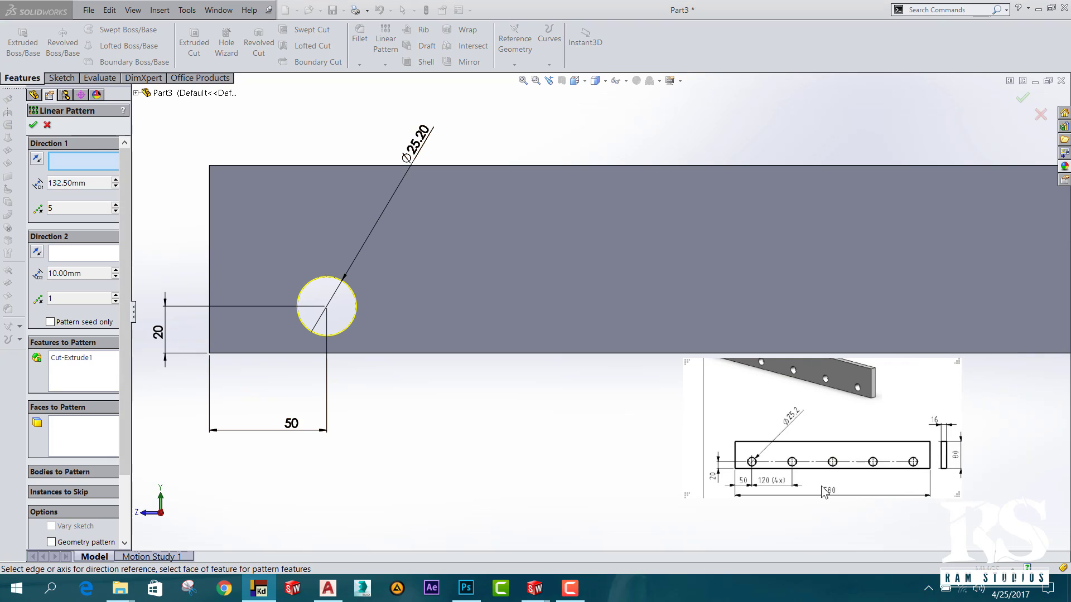
left_click(88, 190)
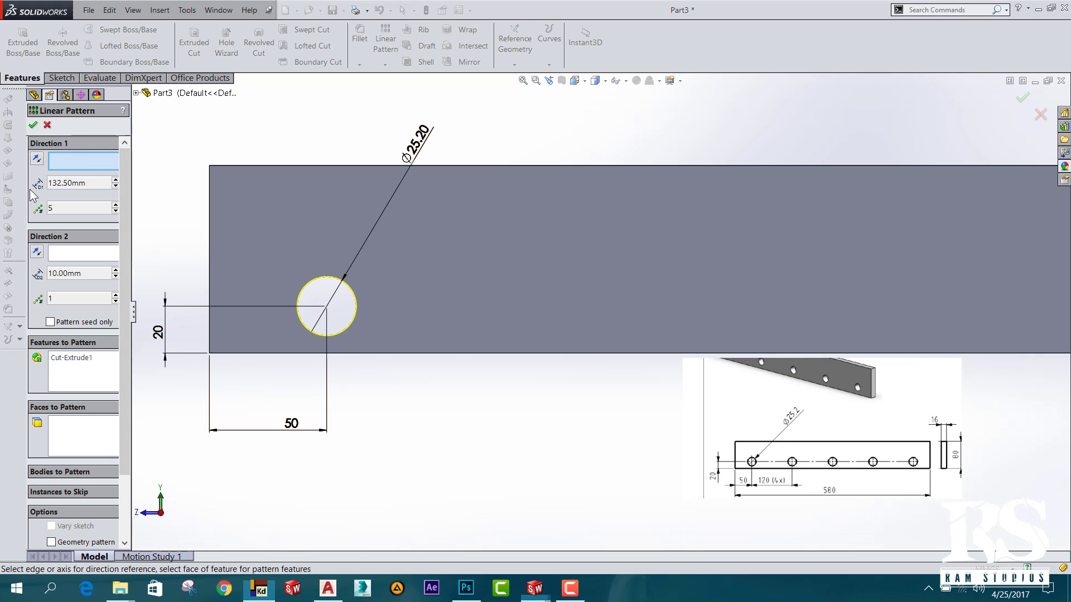
left_click(378, 353)
double_click(85, 183)
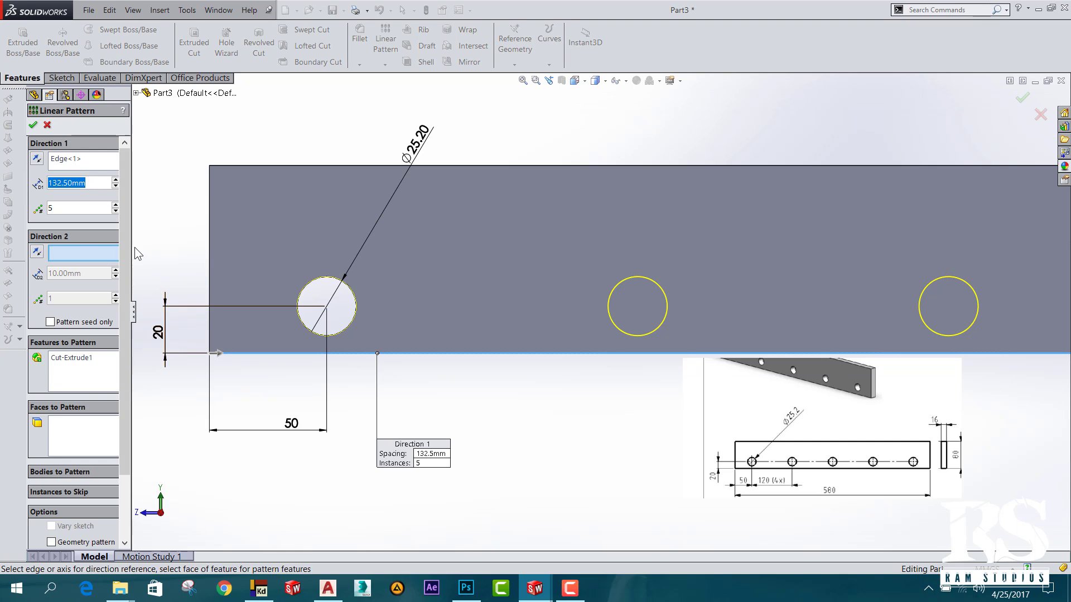
type("120")
key("Return")
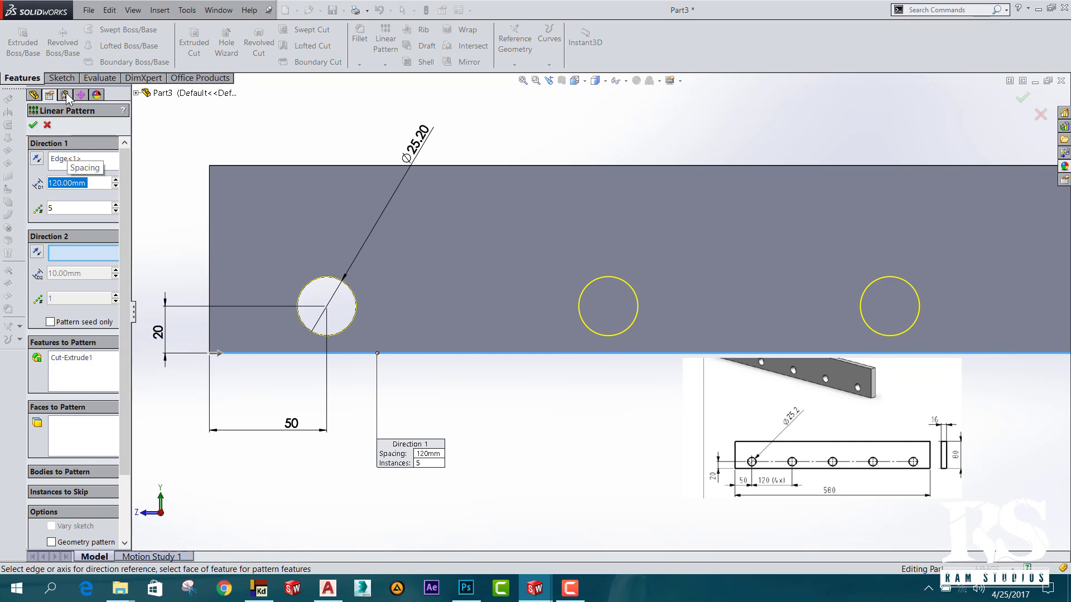
left_click(33, 126)
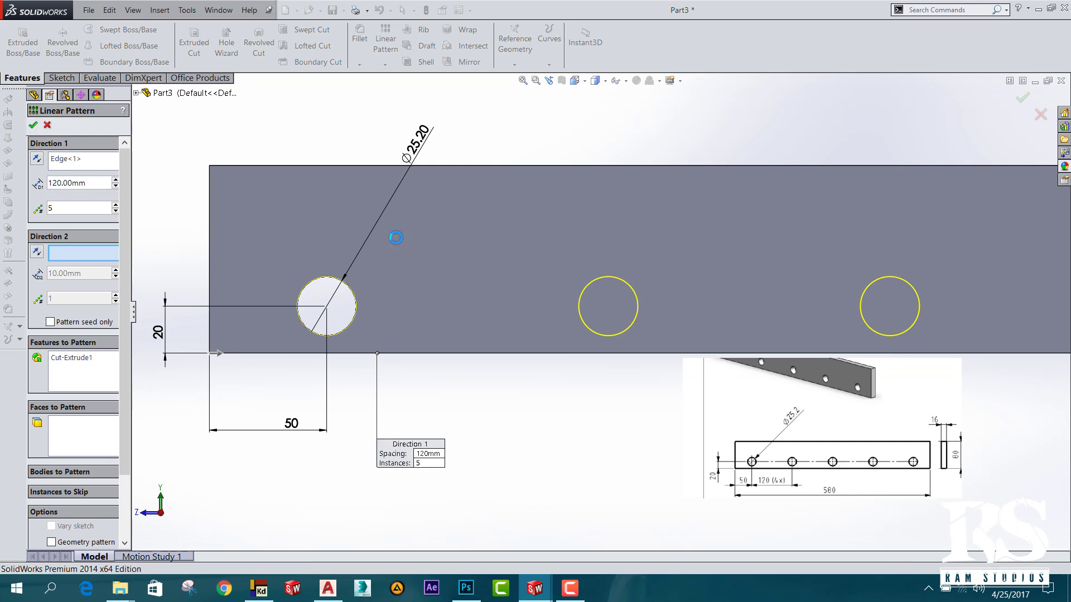
key("z")
key("z")
key("shift+z")
key("shift+z")
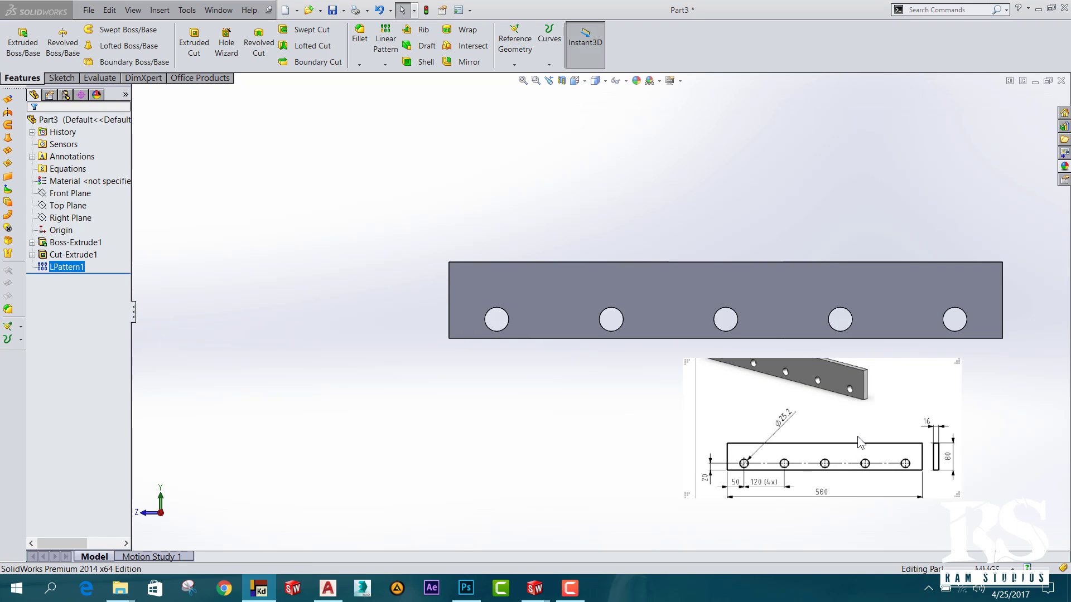
Save the plate as Part3.SLDPRT and create a new blank Part4.
left_click(333, 11)
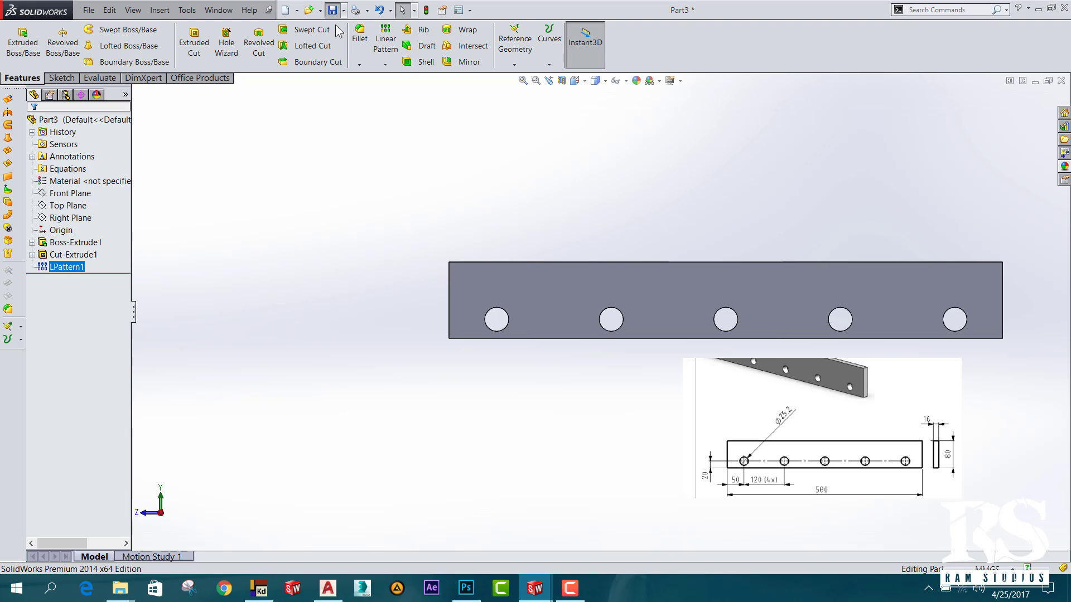
left_click(426, 512)
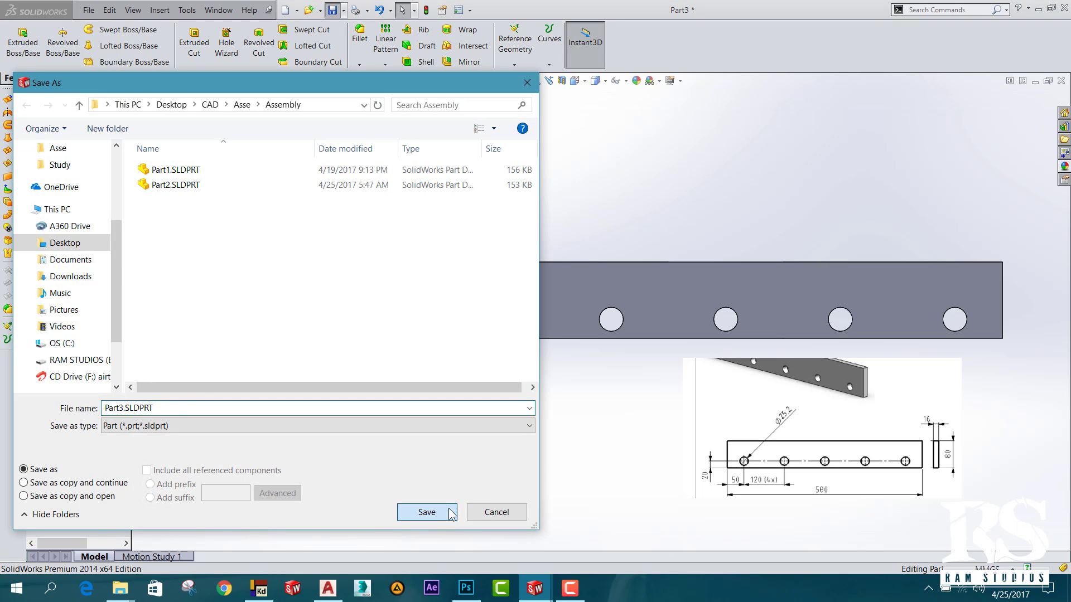
left_click(88, 10)
left_click(106, 41)
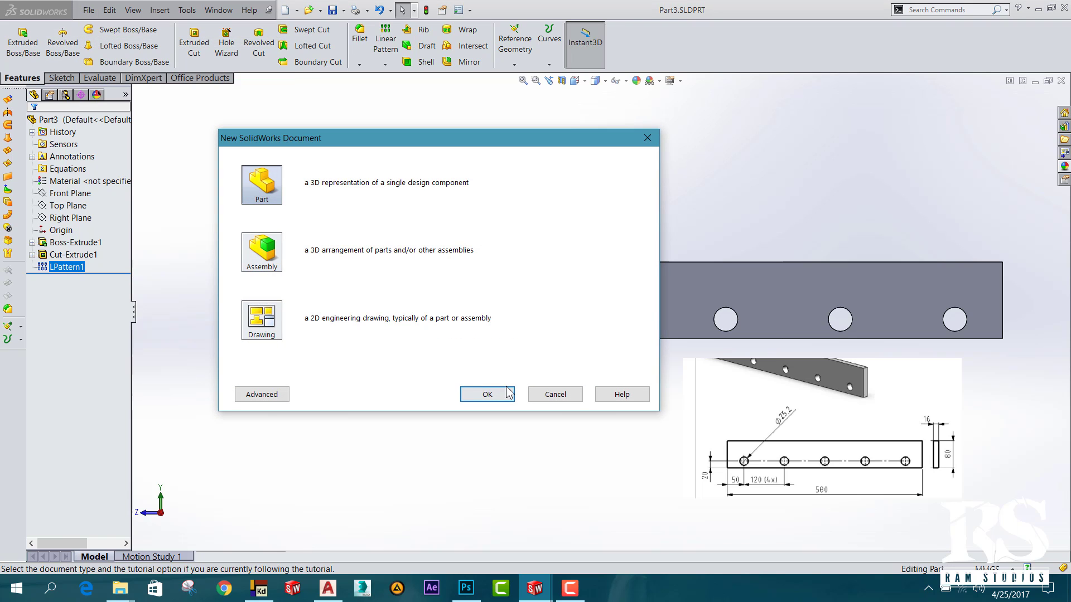
left_click(483, 393)
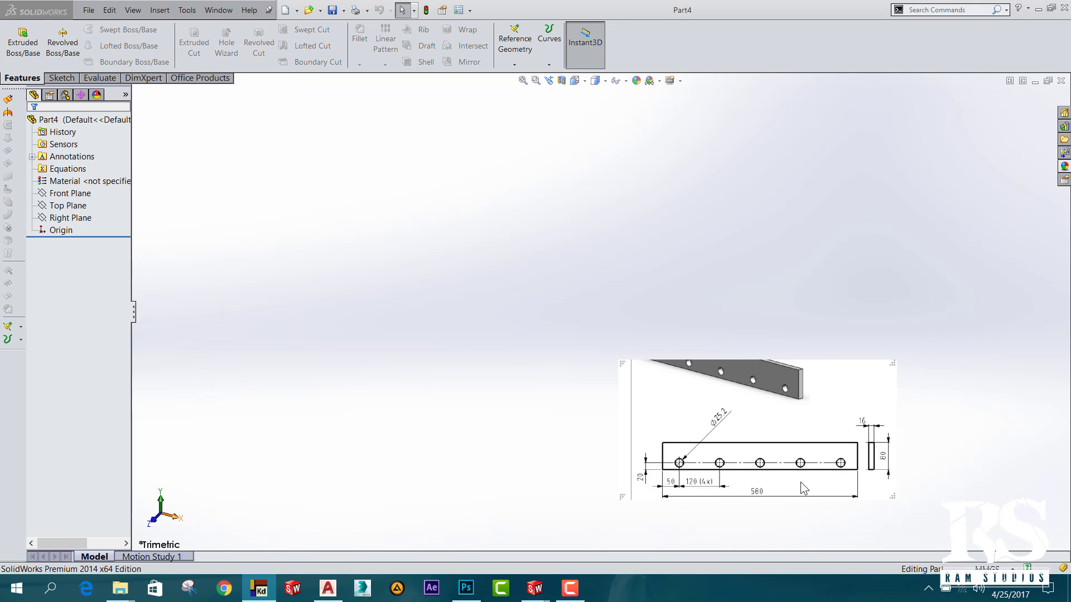
Close the old reference picture and start adding a local image in Kuadro.
right_click(803, 482)
left_click(817, 472)
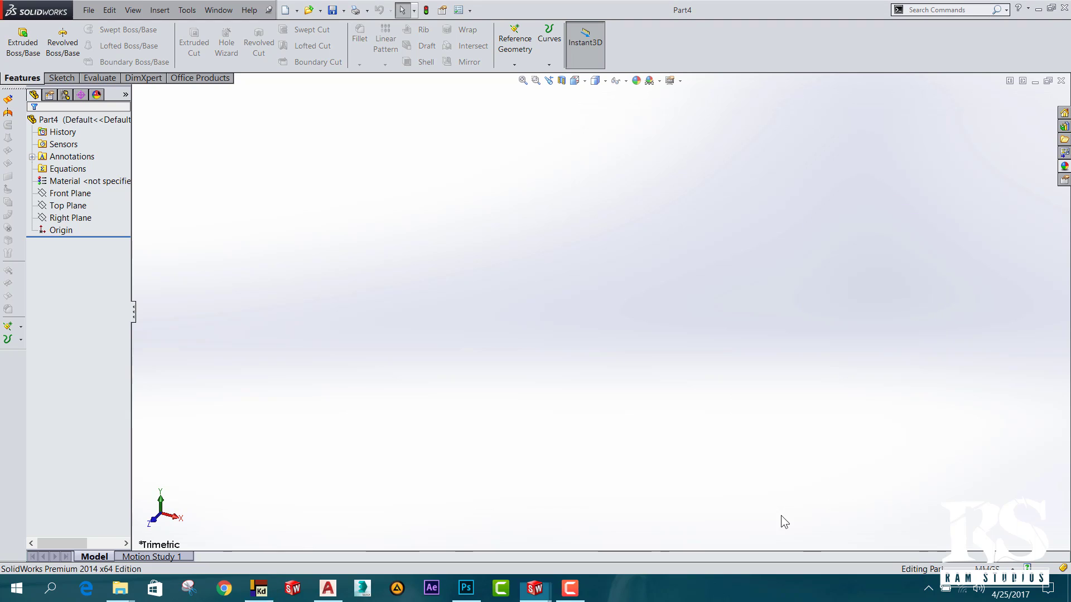
left_click(928, 588)
right_click(892, 536)
left_click(931, 303)
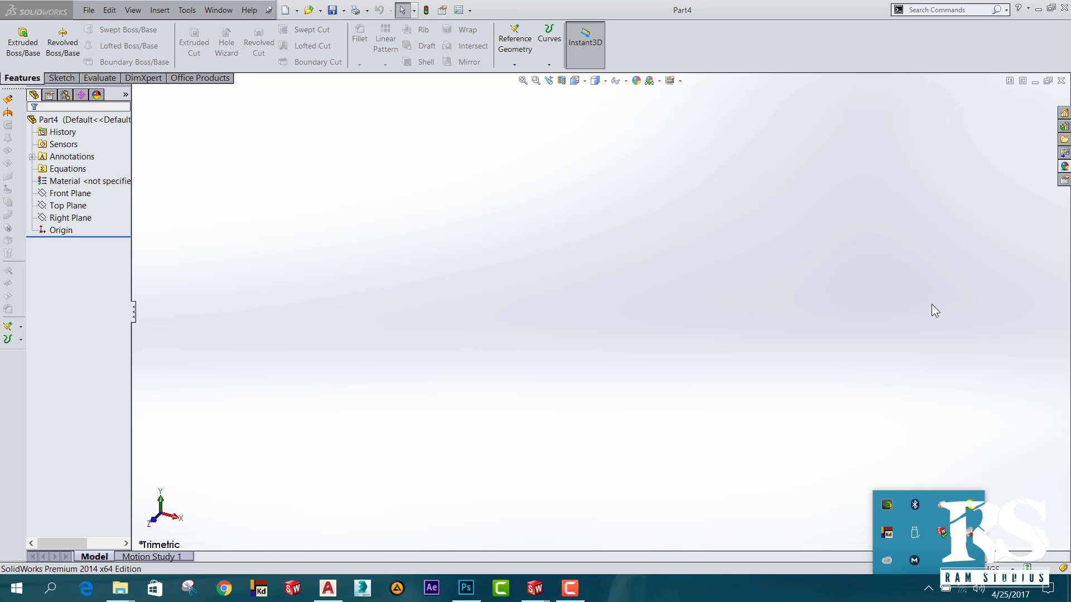
right_click(892, 537)
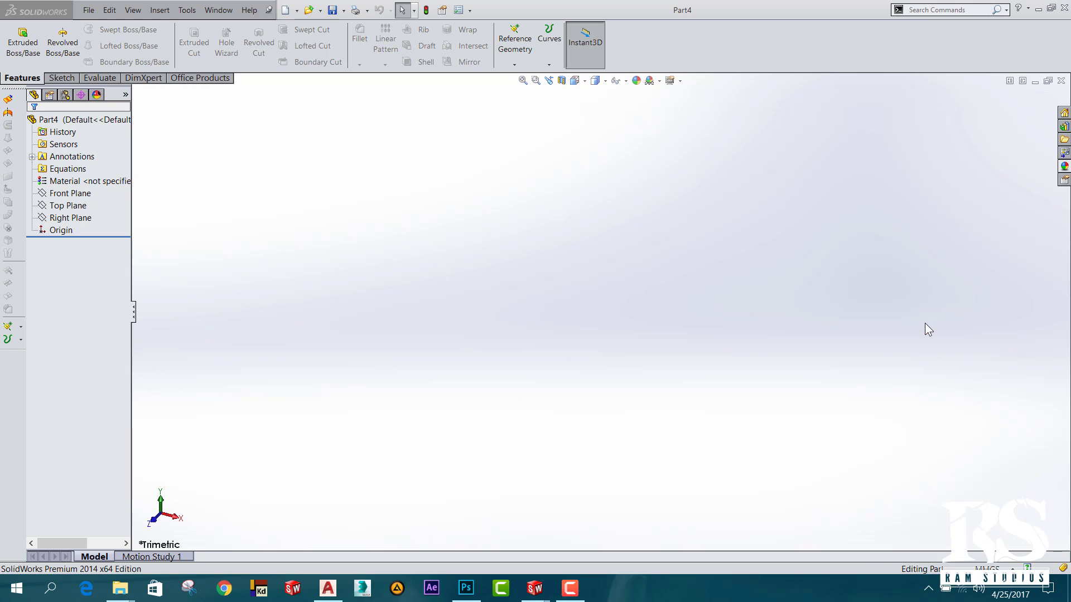
left_click(926, 324)
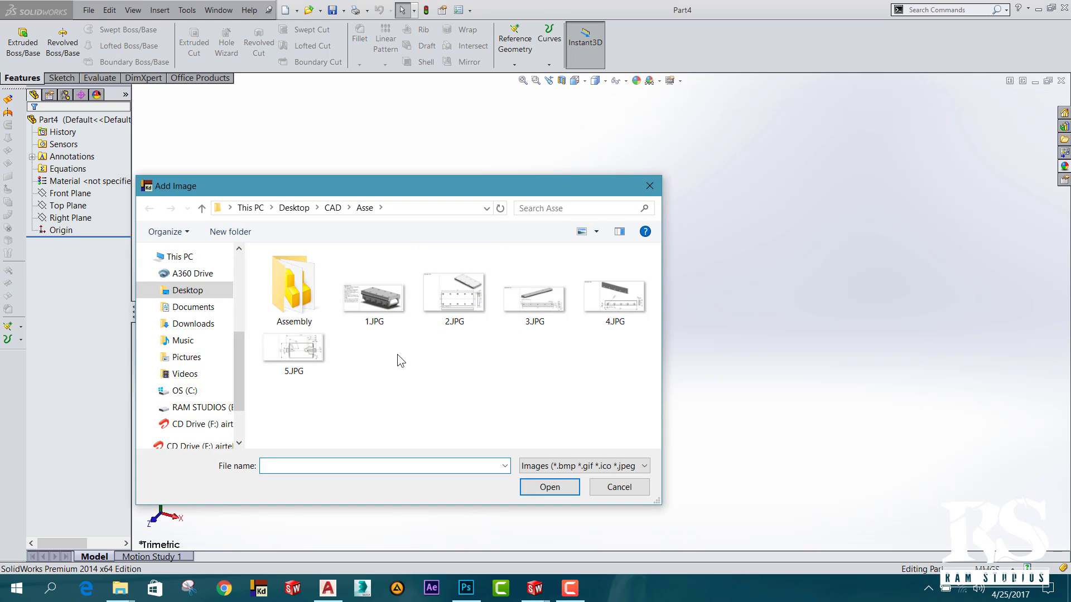
Load the 5.JPG roller drawing, closing a misplaced copy and re-adding it from disk.
double_click(301, 348)
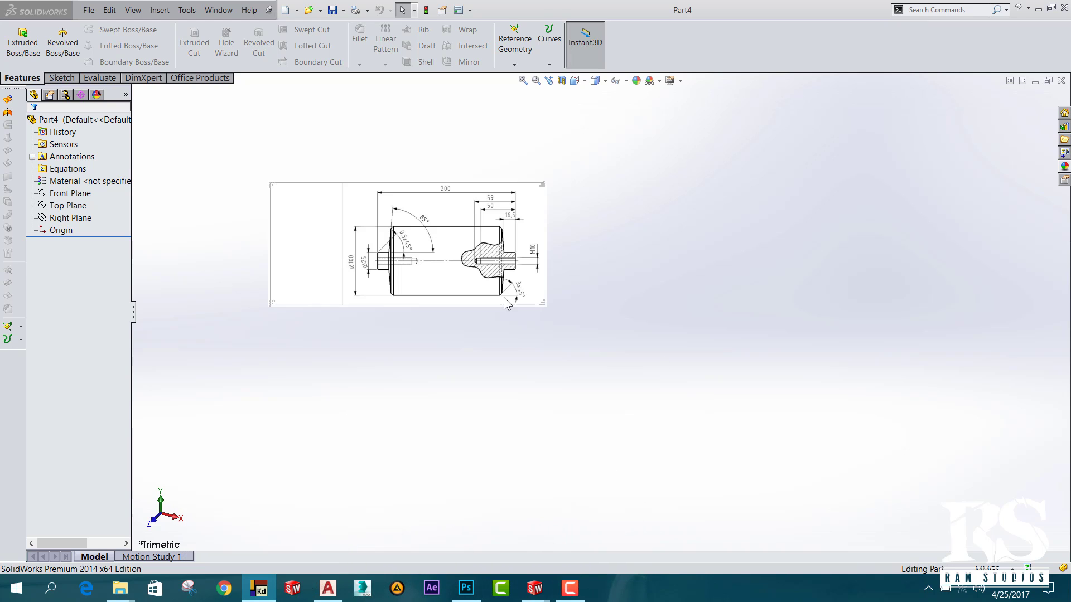
left_click_drag(504, 304, 875, 467)
right_click(875, 467)
left_click(897, 456)
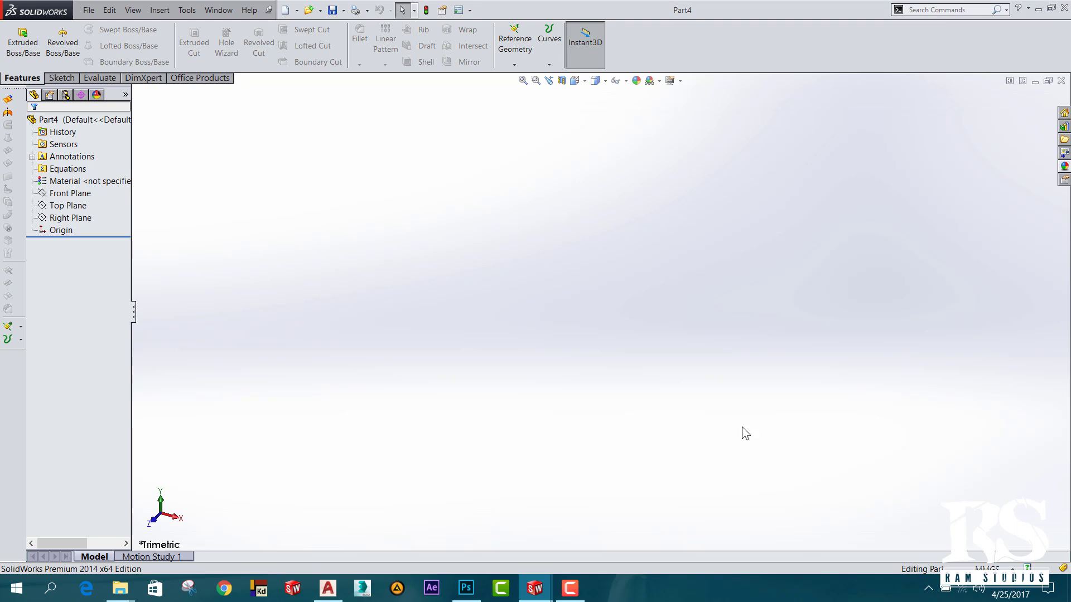
left_click(928, 589)
right_click(880, 534)
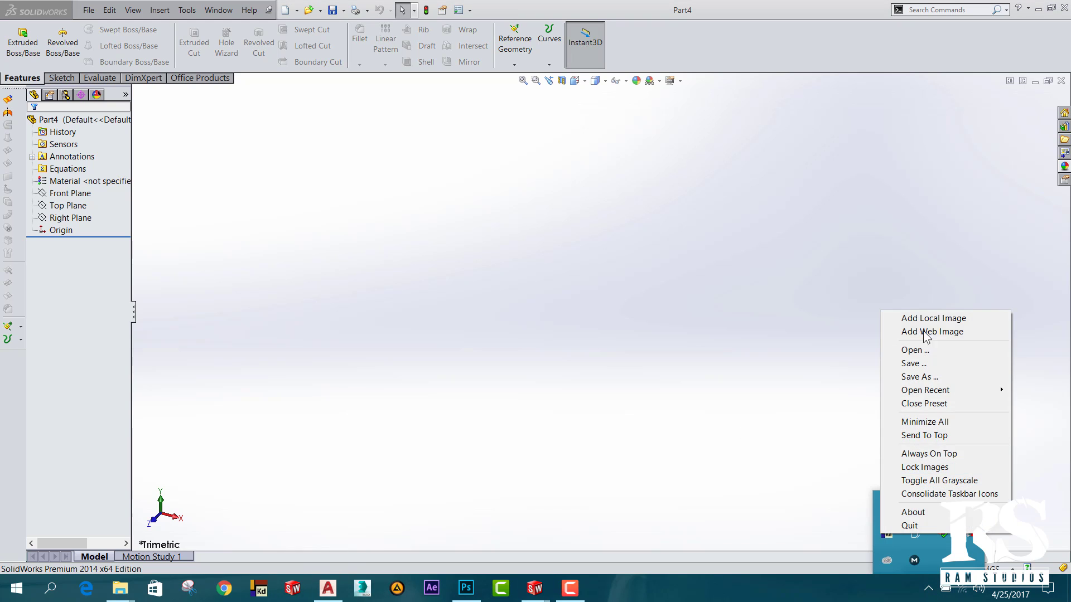
left_click(920, 313)
Reload the 5.JPG roller drawing in Kuadro, enlarge it, and pin it along the right side.
double_click(299, 341)
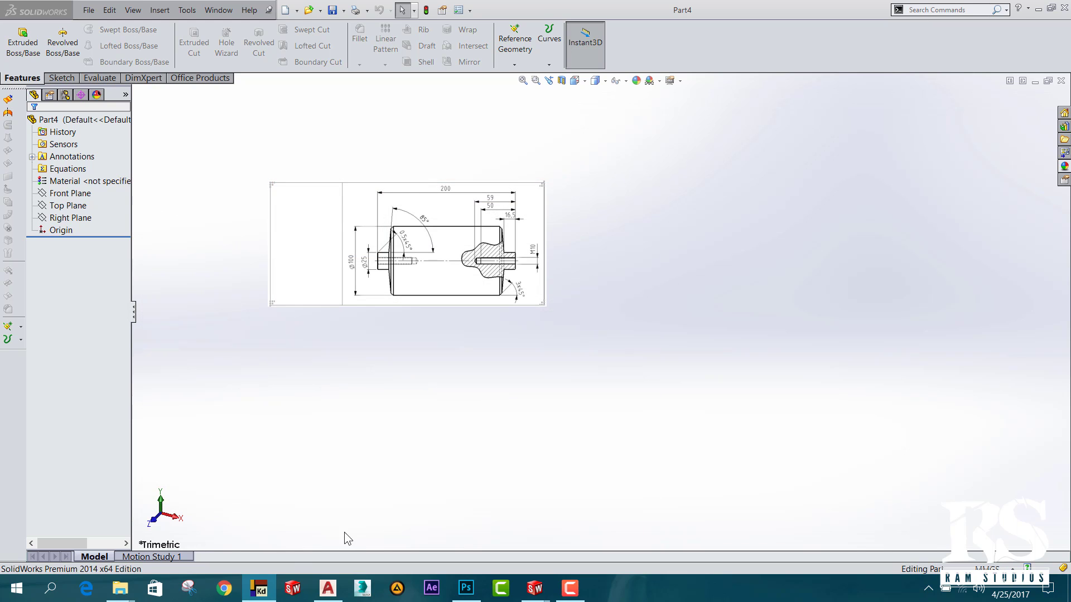
left_click_drag(433, 258, 908, 385)
right_click(908, 385)
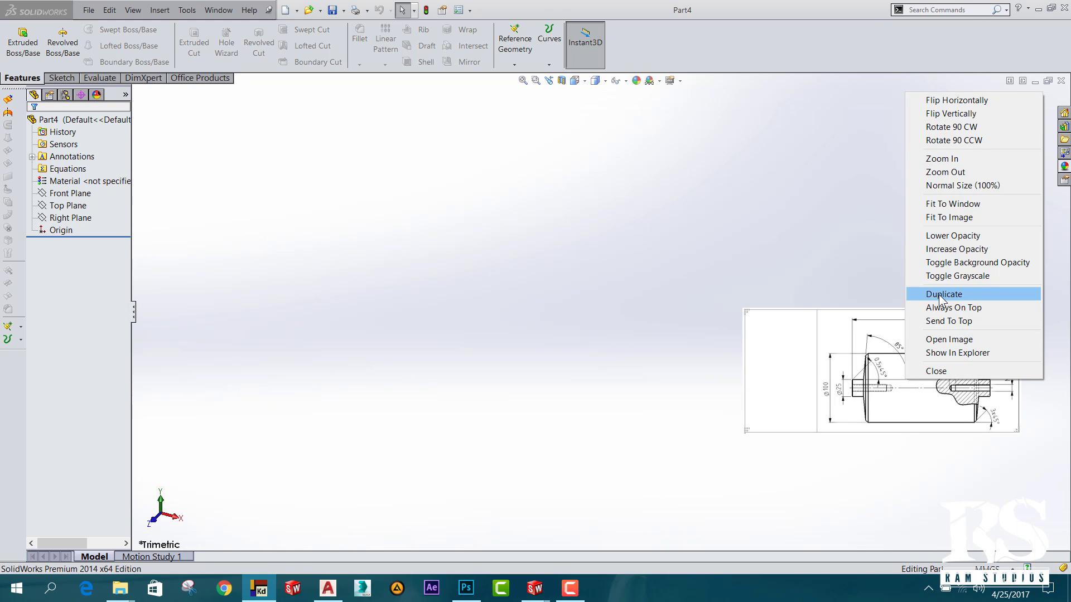
left_click(812, 324)
left_click_drag(747, 311, 631, 229)
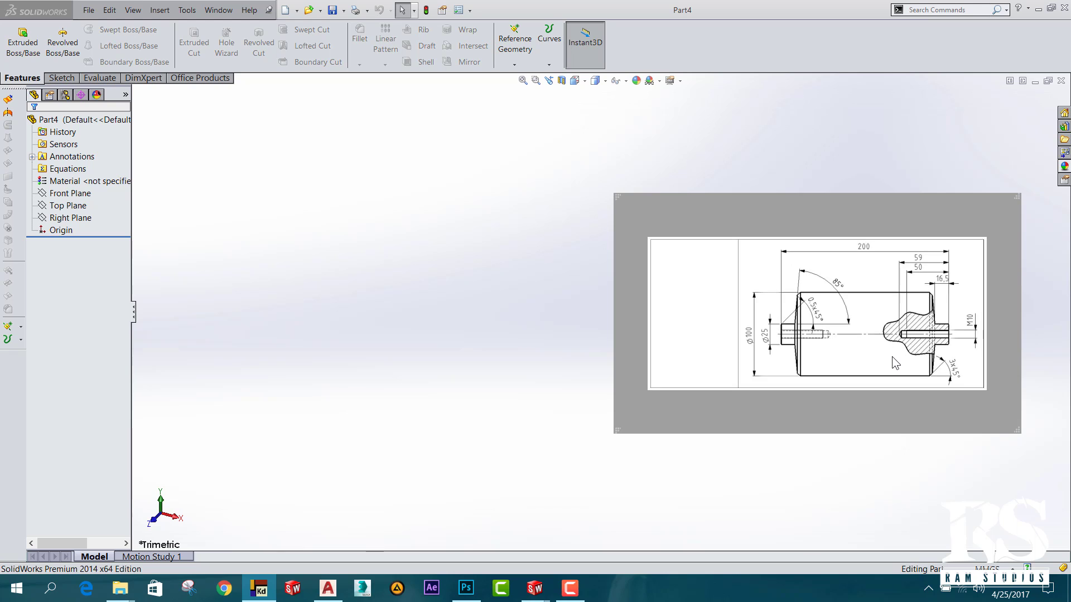
left_click_drag(757, 352, 807, 458)
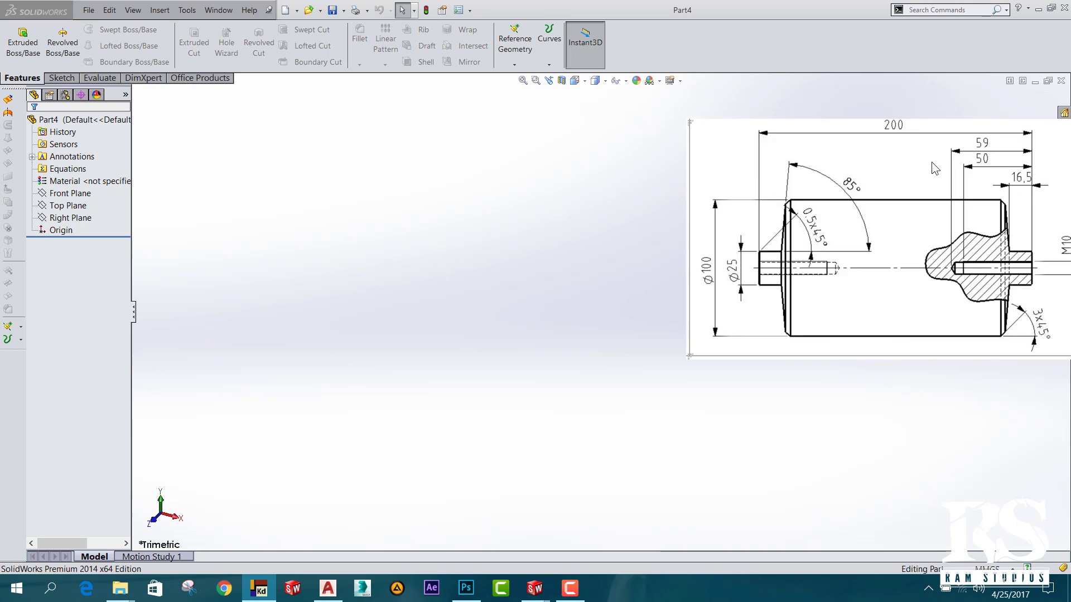
left_click(81, 194)
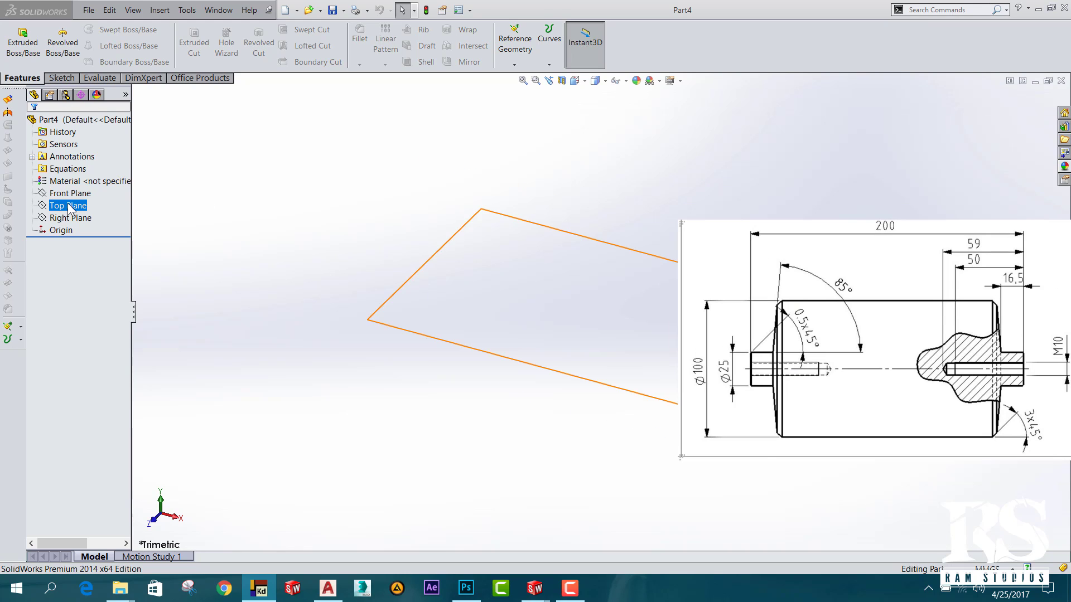
Start a new sketch on Part4's Top Plane.
right_click(69, 205)
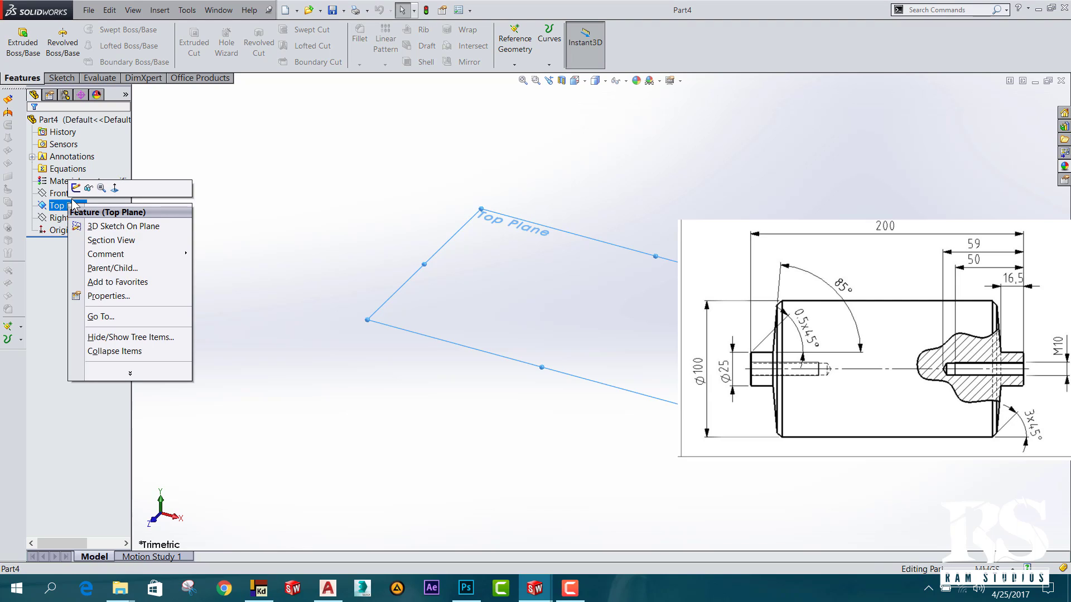
left_click(76, 188)
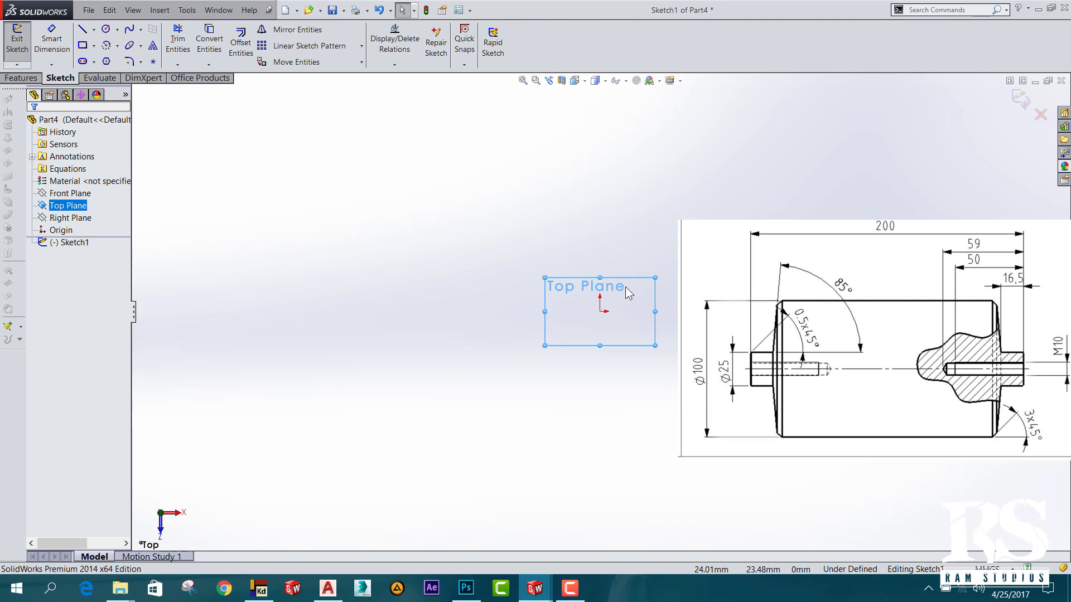
scroll(644, 290, "down", 1)
scroll(518, 437, "down", 2)
scroll(533, 207, "down", 2)
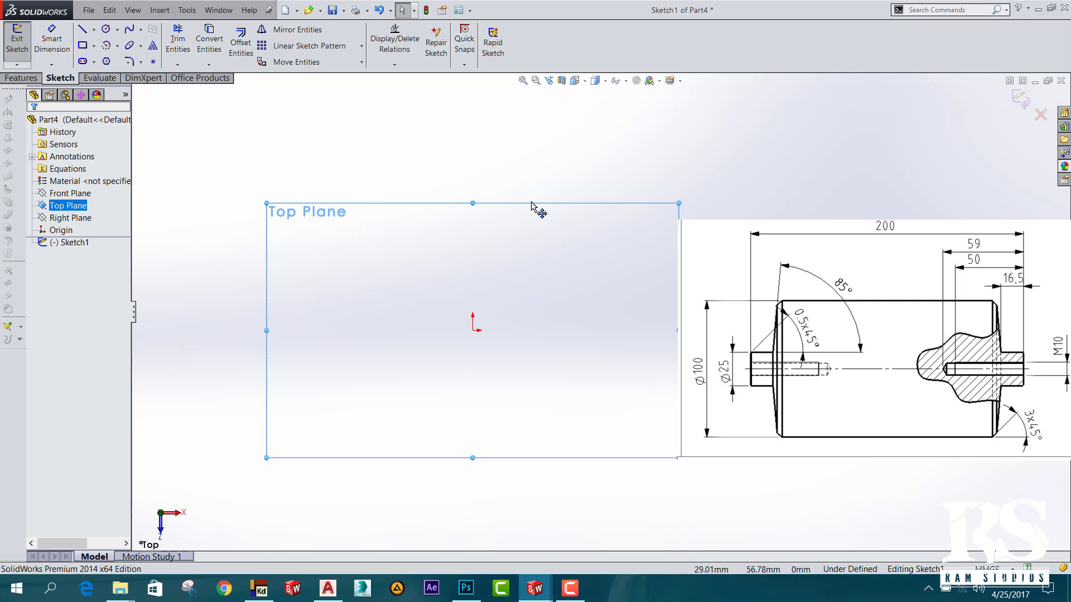
middle_click_drag(532, 206, 539, 222, "ctrl")
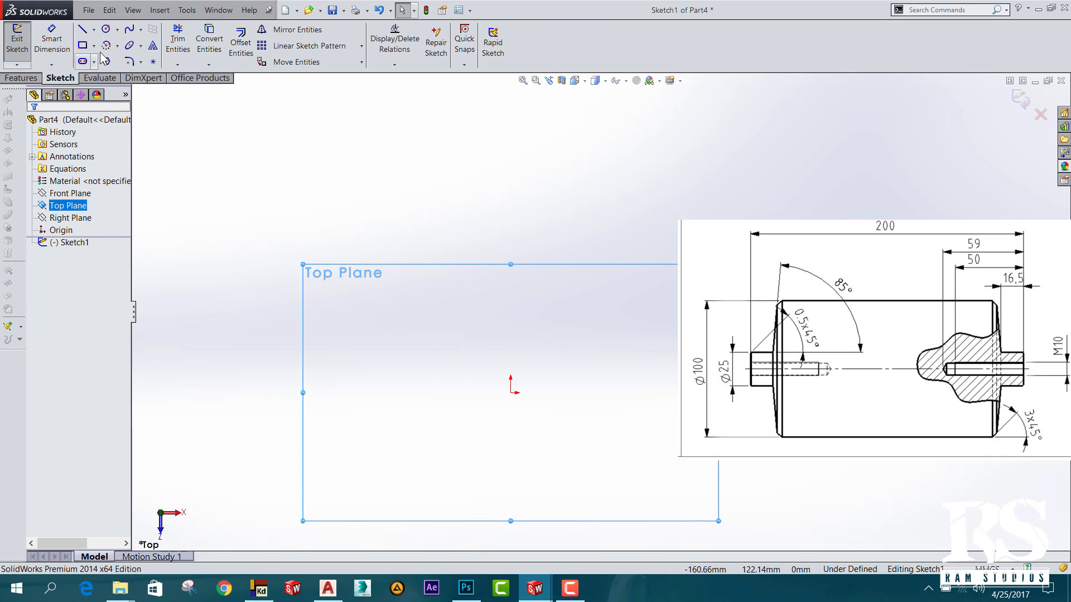
Set the line tool to Centerline for construction lines.
left_click(117, 46)
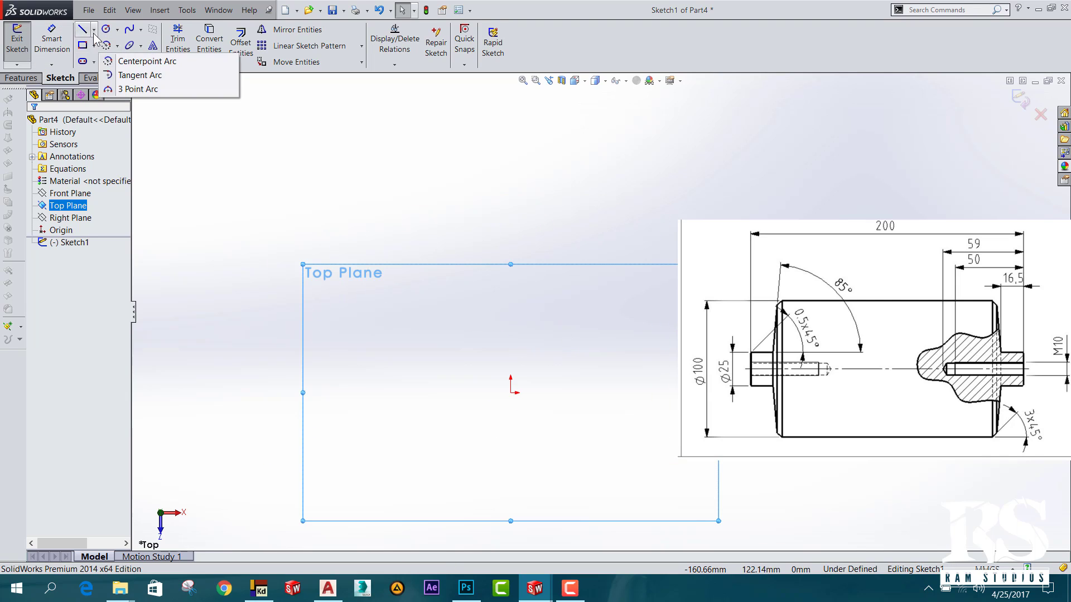
left_click(94, 31)
left_click(106, 61)
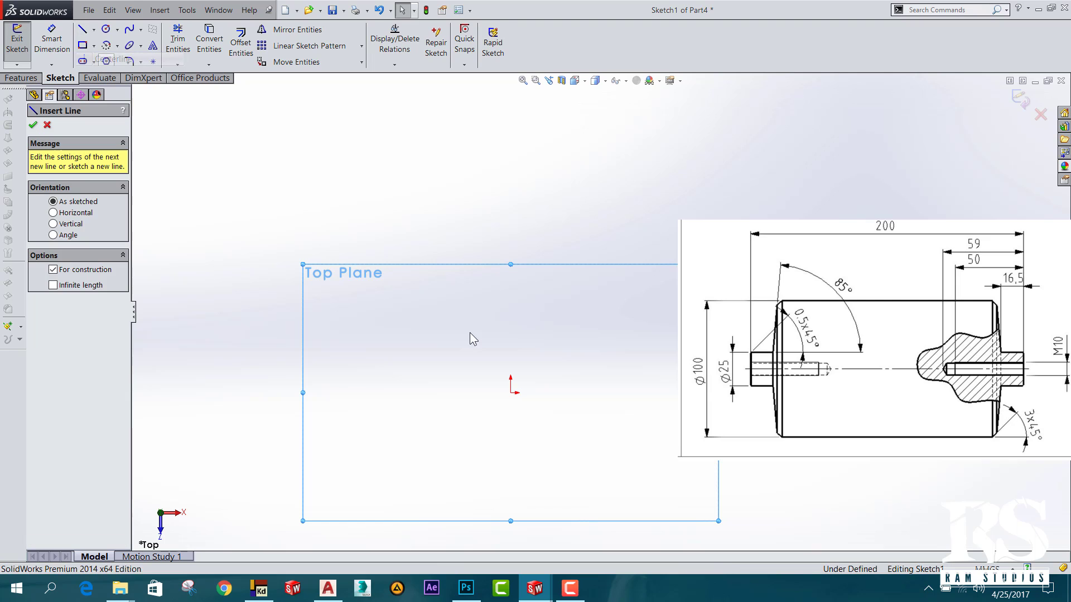
Draw a vertical construction centerline about 100 mm up from the sketch origin.
left_click(511, 392)
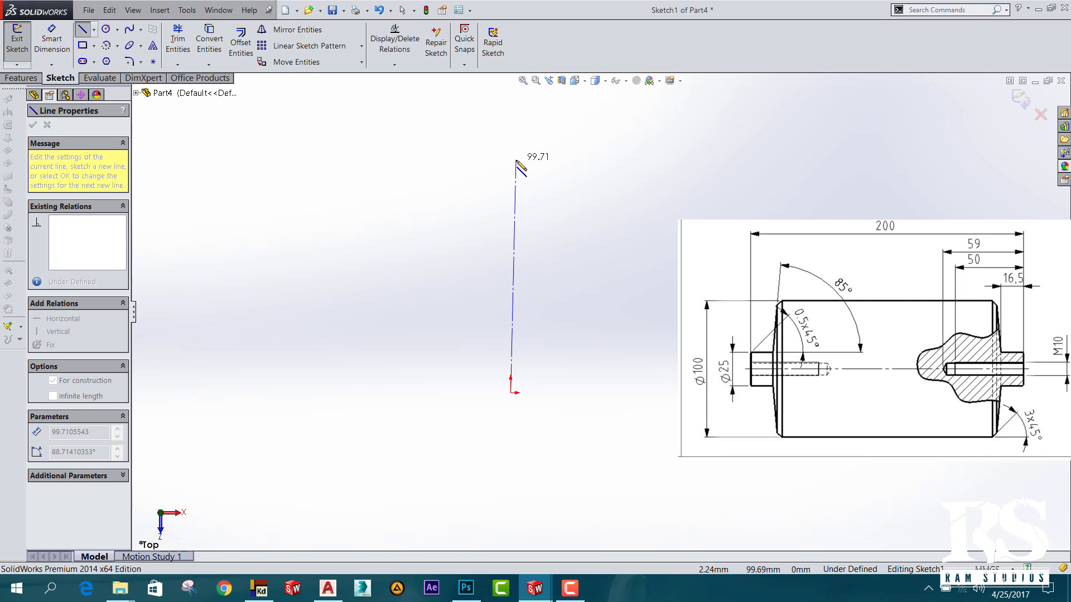
left_click(511, 160)
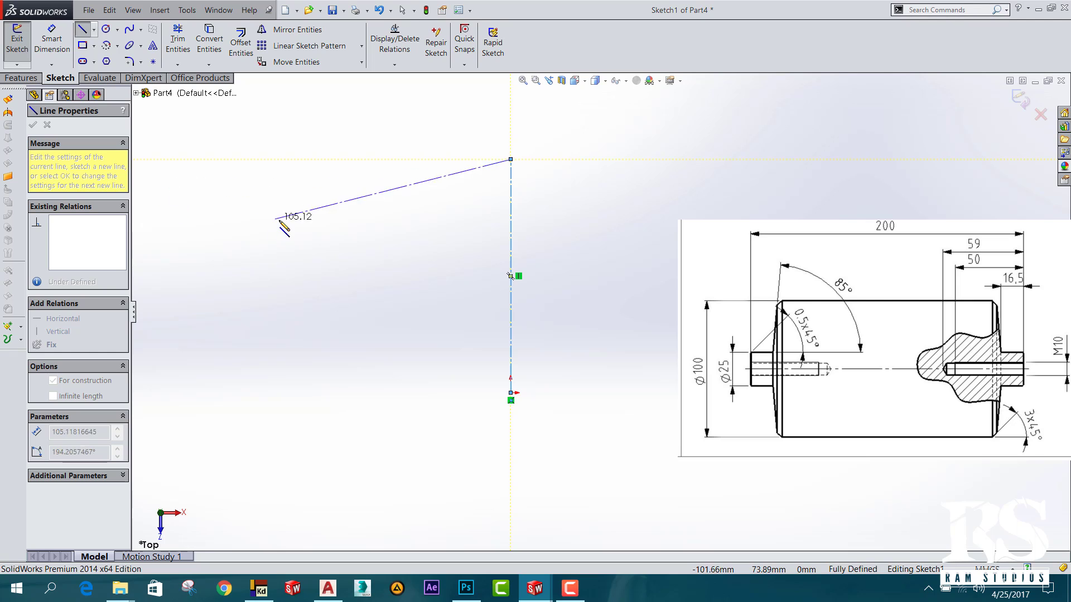
key("Escape")
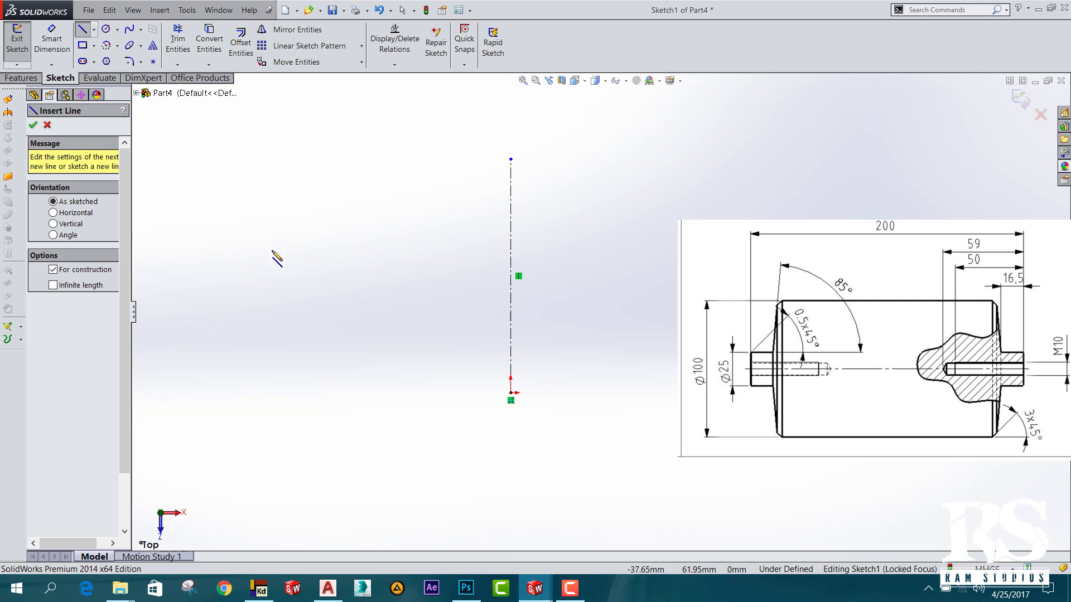
left_click(47, 128)
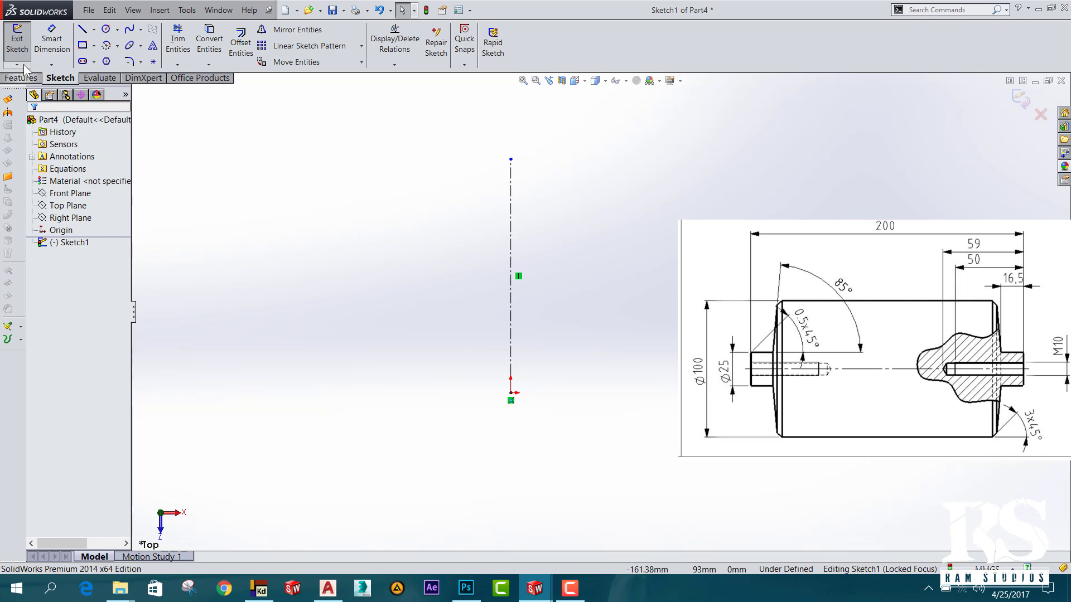
From the origin, draw the outline's bottom edge, corner chamfer and sloped flank with solid lines.
left_click(82, 29)
scroll(629, 262, "up", 3)
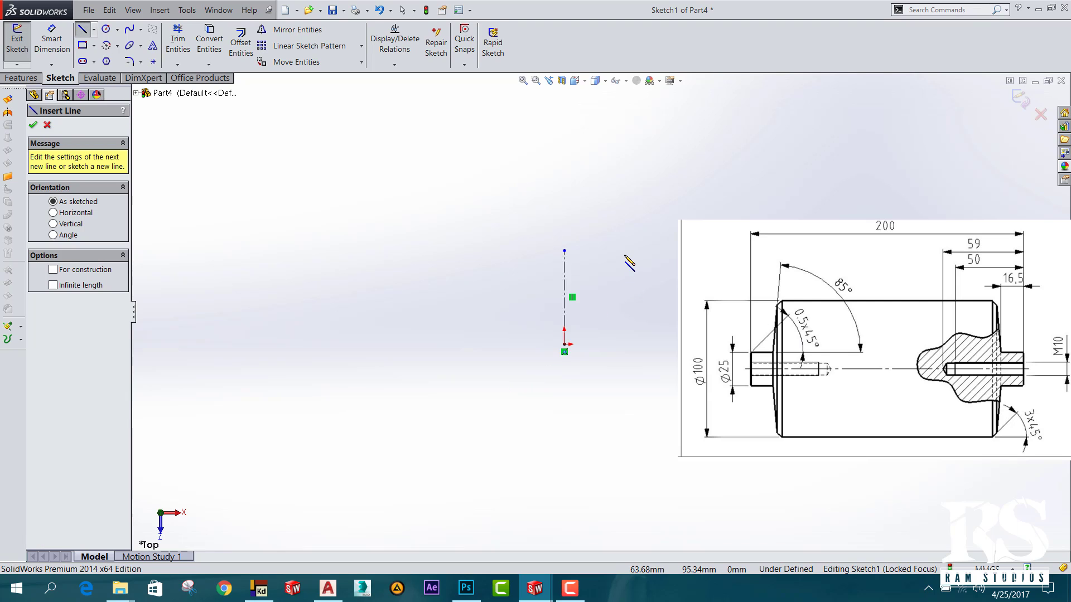
scroll(630, 262, "down", 3)
scroll(650, 401, "down", 2)
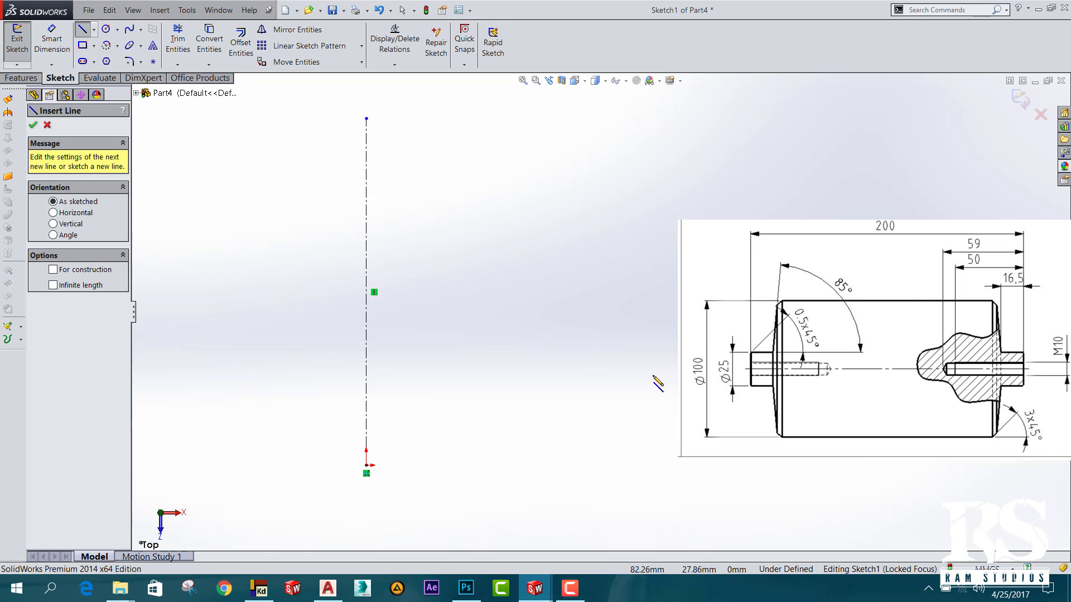
left_click(366, 466)
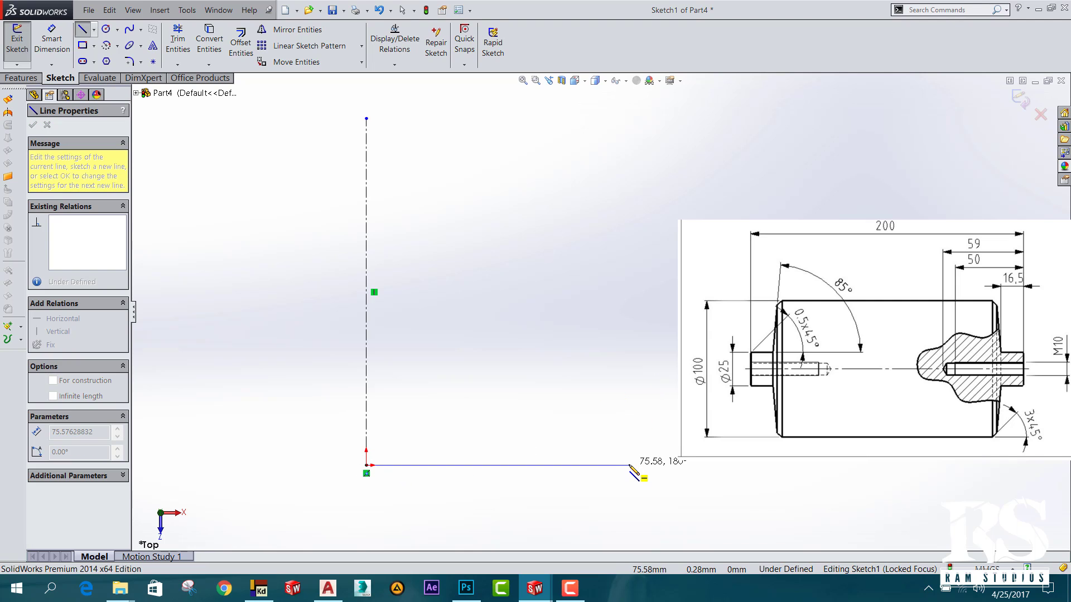
left_click(629, 466)
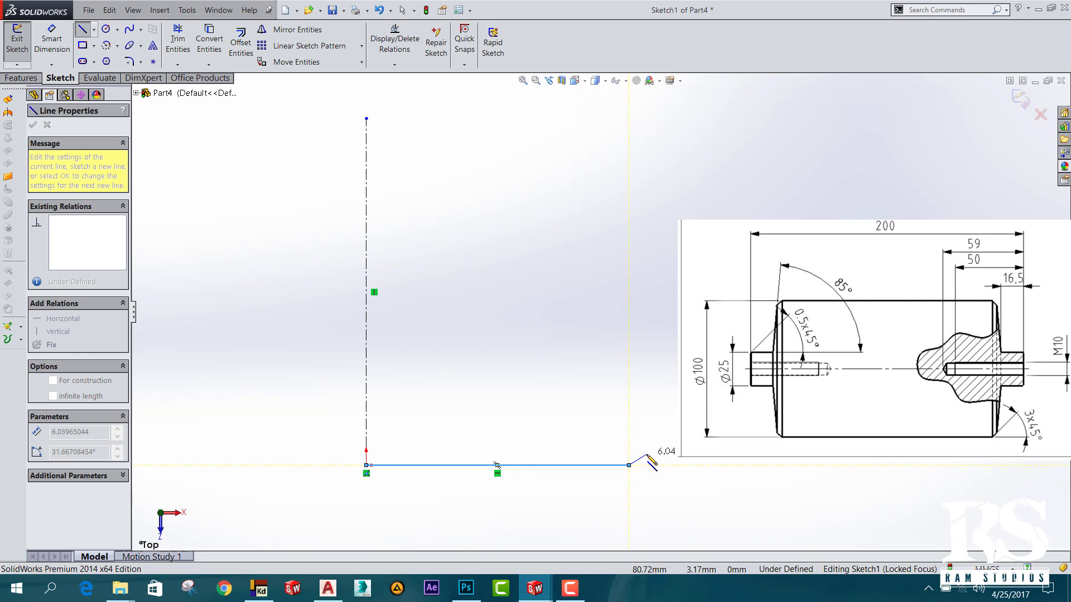
left_click(646, 454)
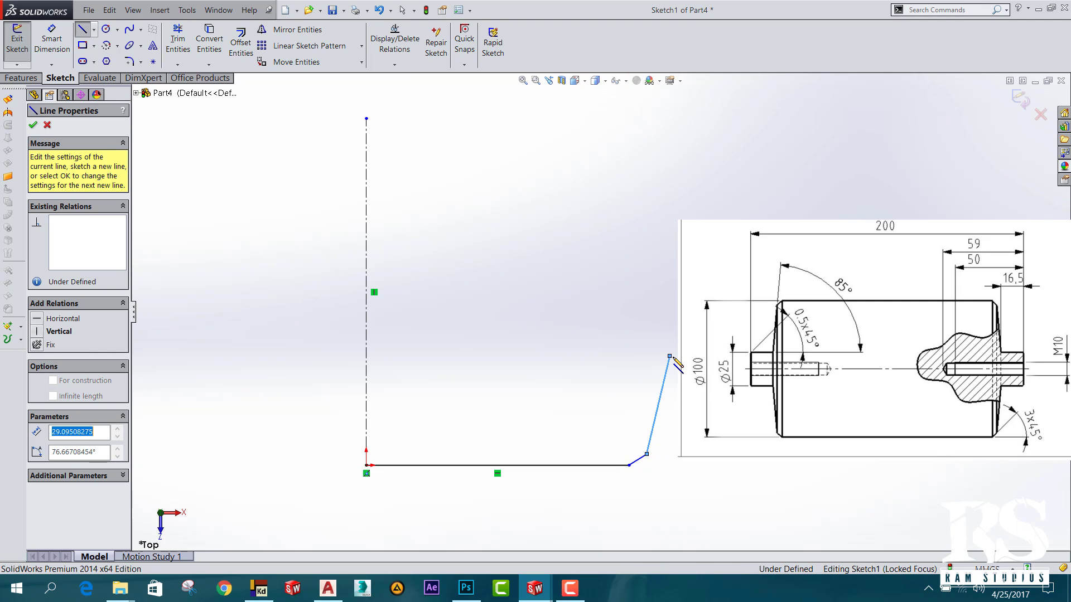
scroll(672, 357, "up", 5)
scroll(627, 335, "down", 3)
scroll(605, 333, "down", 1)
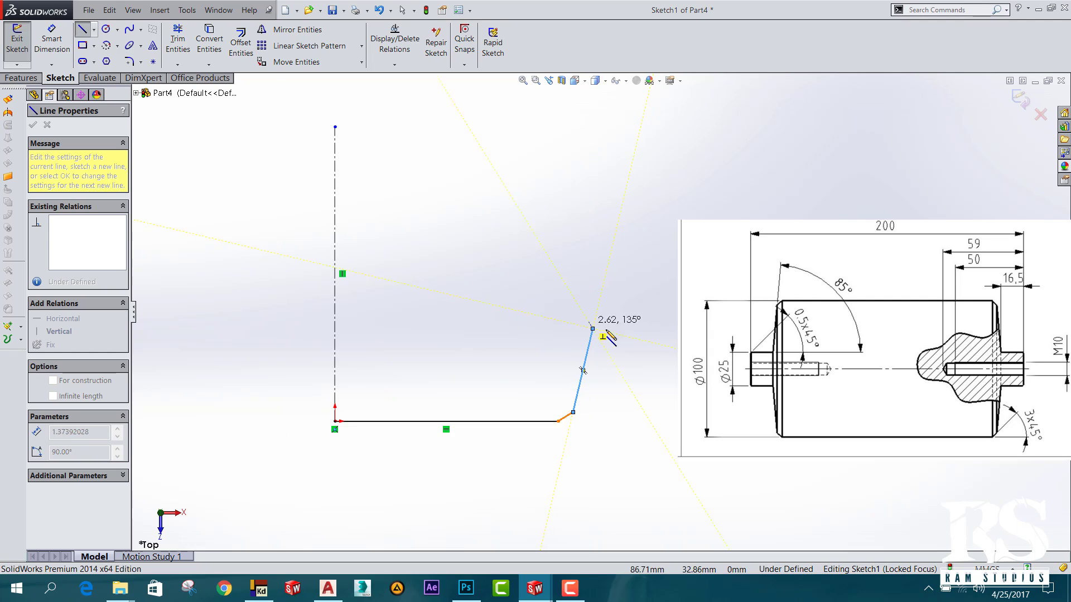
left_click(607, 332)
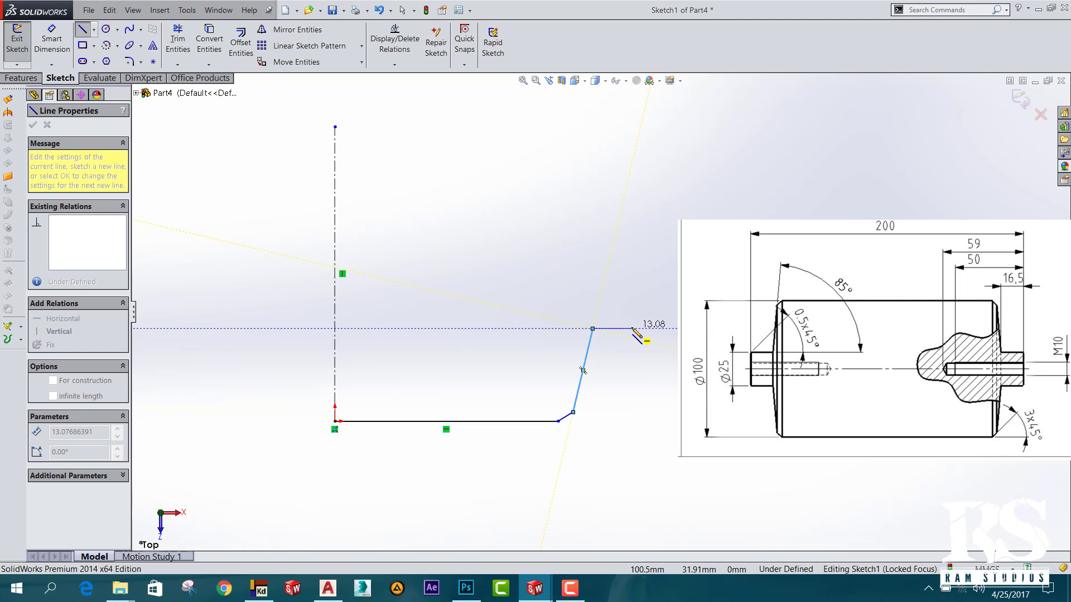
Add the stepped shaft end and top edge, closing the outline back at the origin.
left_click(631, 329)
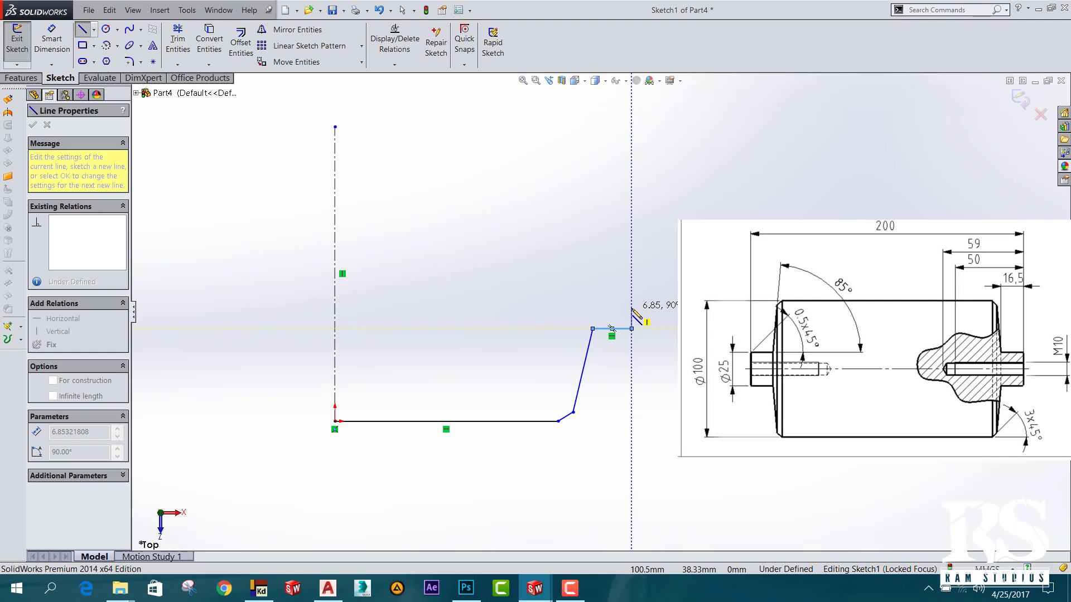
left_click(631, 308)
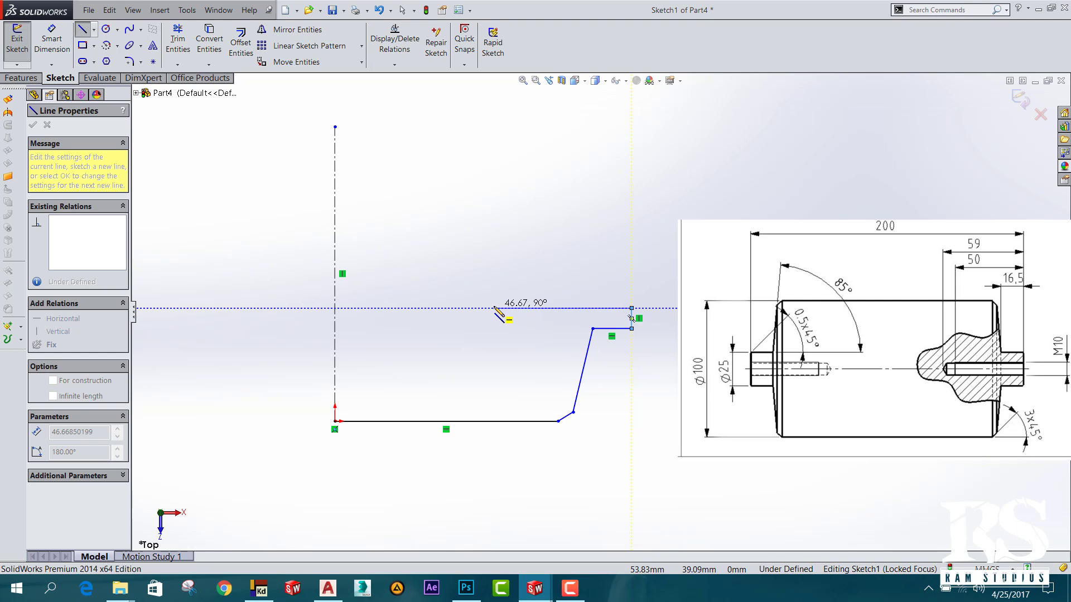
left_click(494, 308)
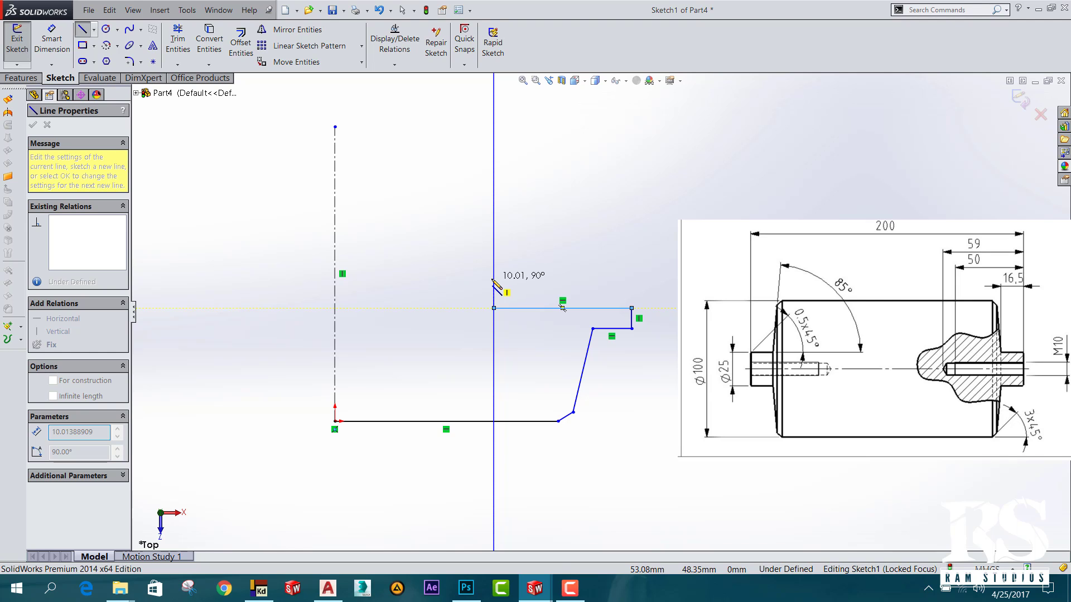
left_click(494, 288)
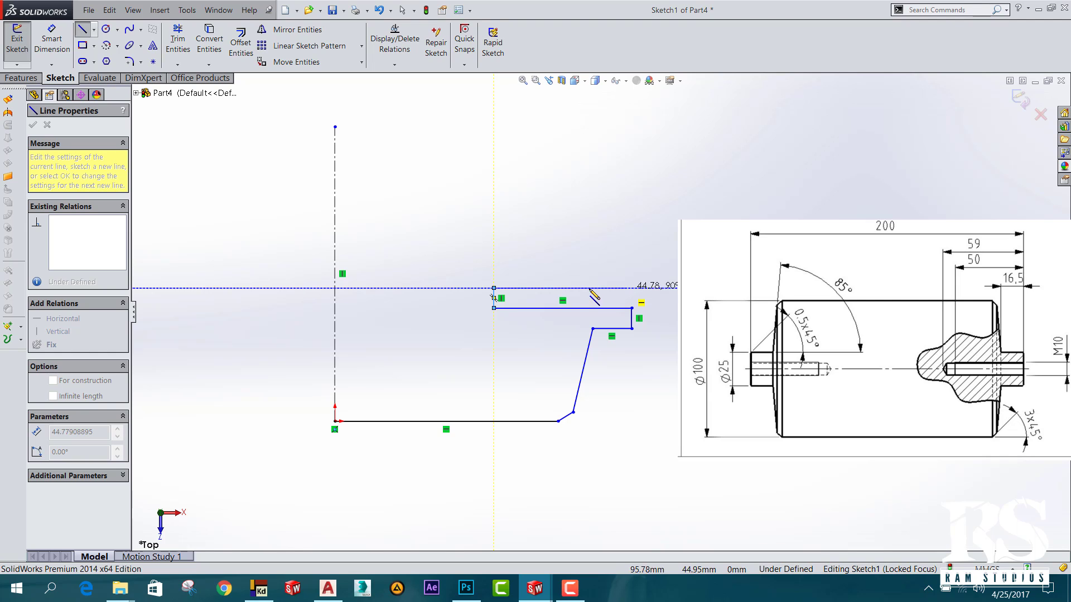
left_click(335, 288)
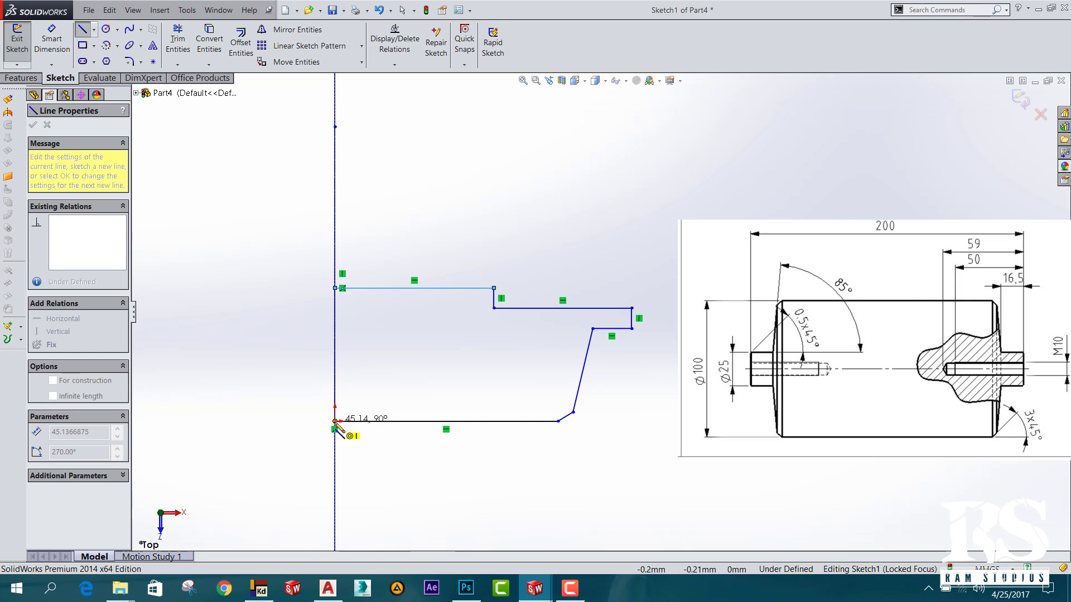
left_click(335, 422)
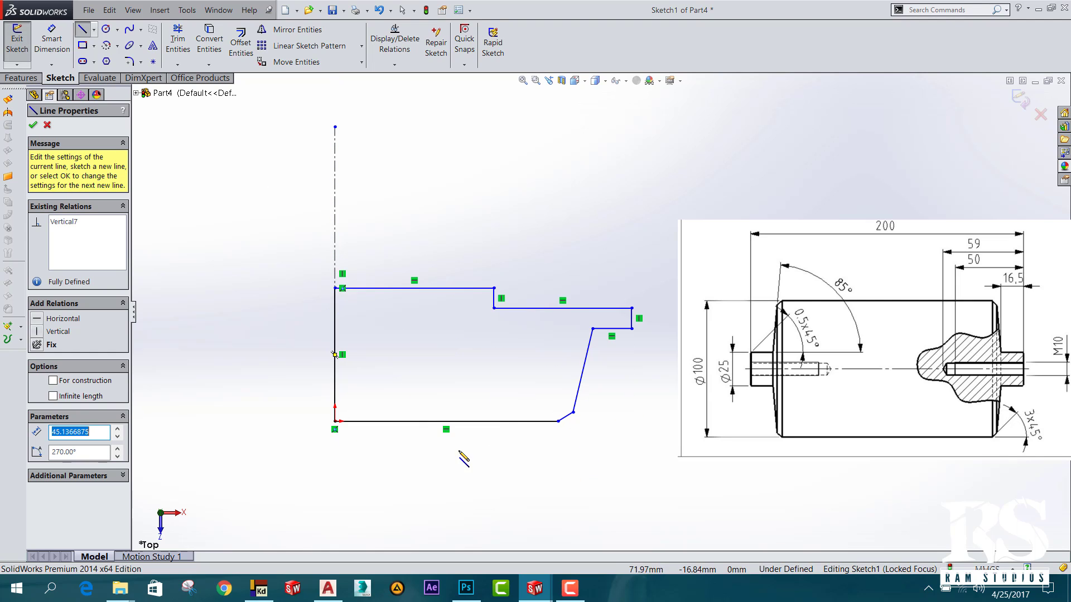
Draw a horizontal centerline from the profile's top-left corner past its right end.
scroll(593, 391, "up", 1)
scroll(630, 348, "up", 1)
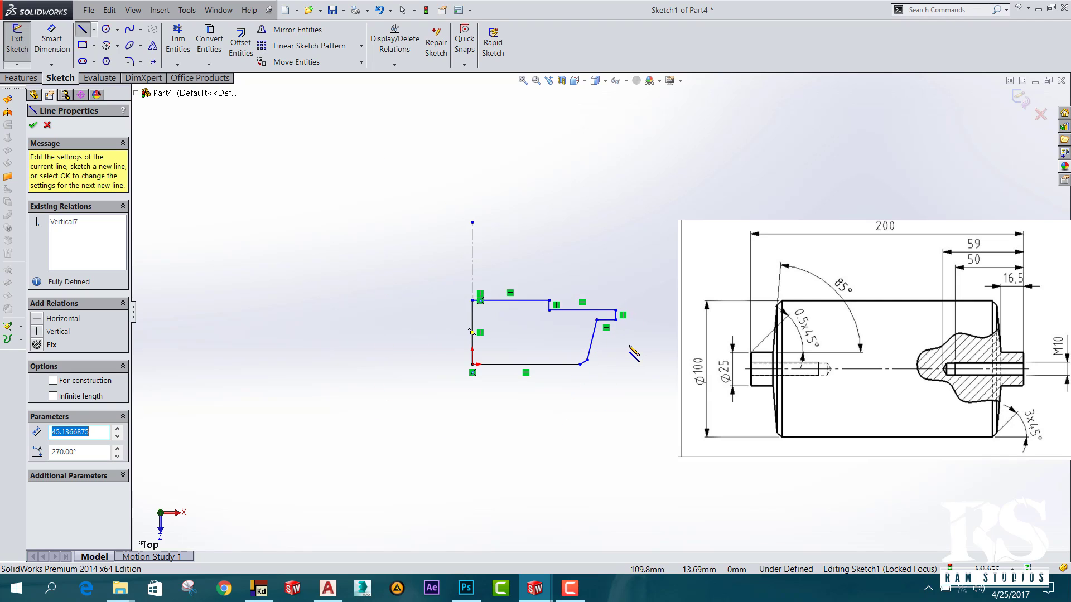
scroll(636, 340, "down", 2)
left_click(95, 29)
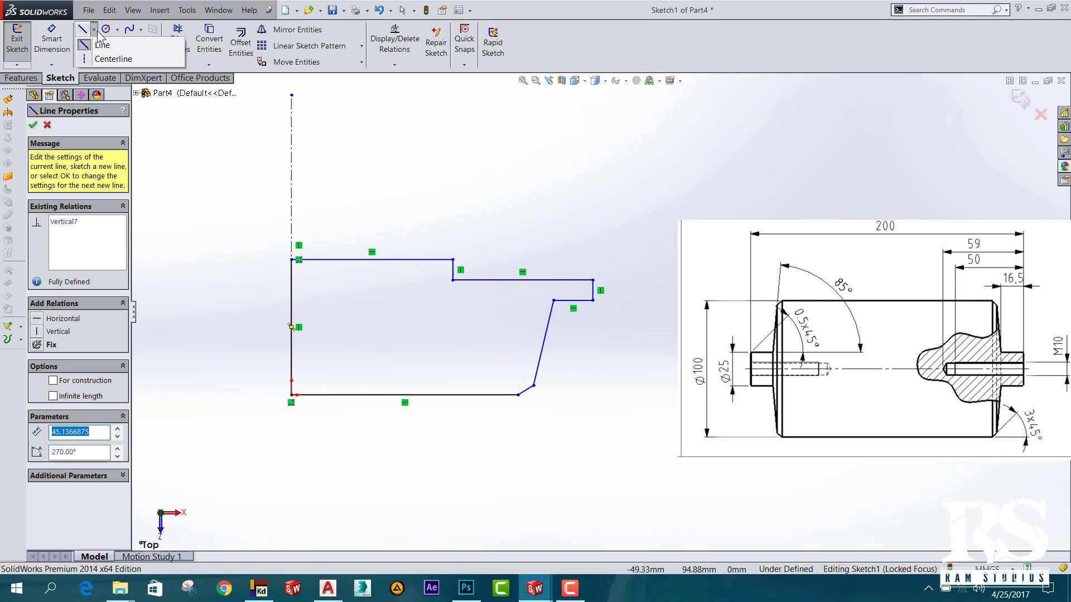
left_click(113, 58)
left_click(292, 259)
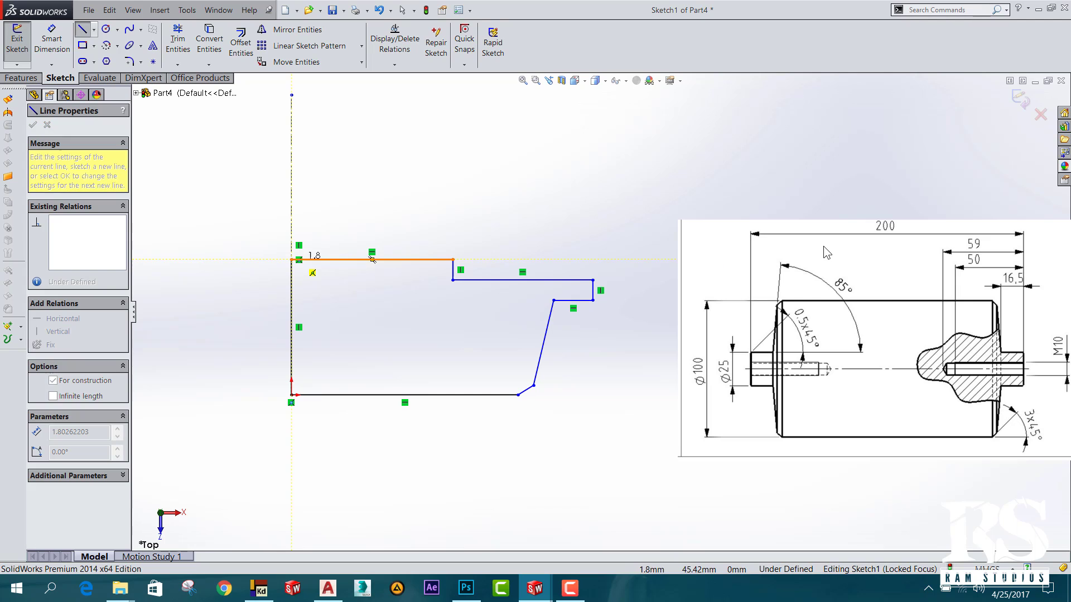
left_click(644, 260)
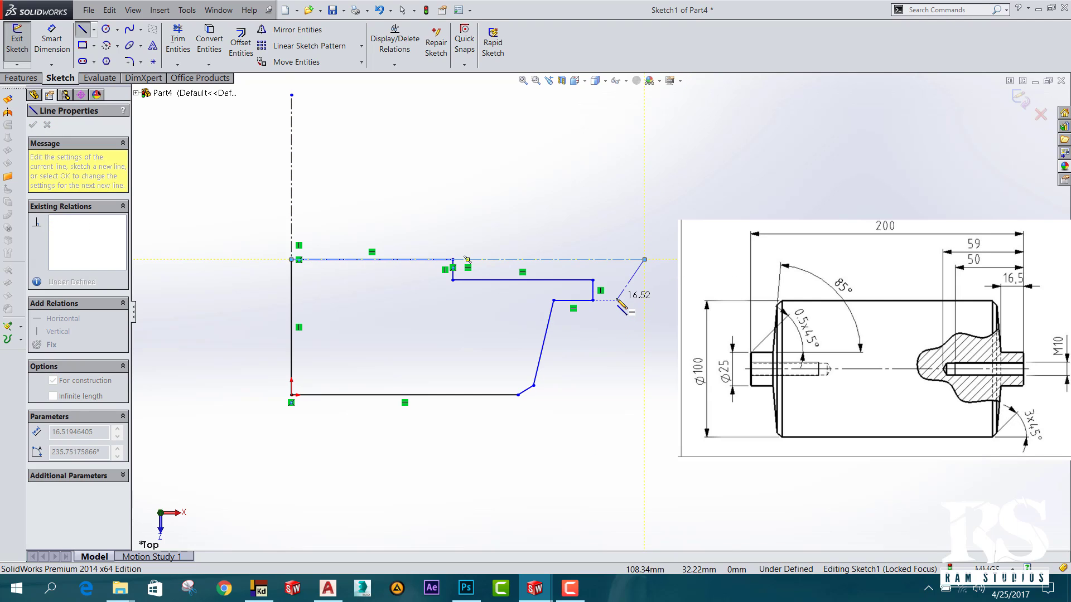
key("Escape")
Activate Smart Dimension to begin dimensioning the sketch.
scroll(652, 306, "up", 1)
scroll(655, 307, "down", 1)
scroll(659, 307, "up", 2)
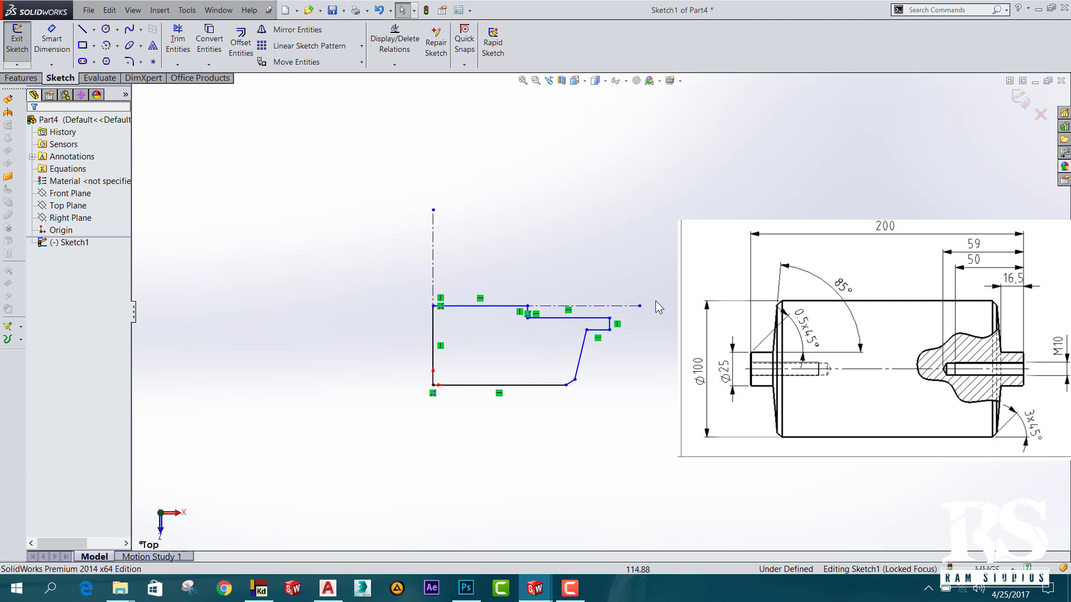
scroll(658, 307, "down", 3)
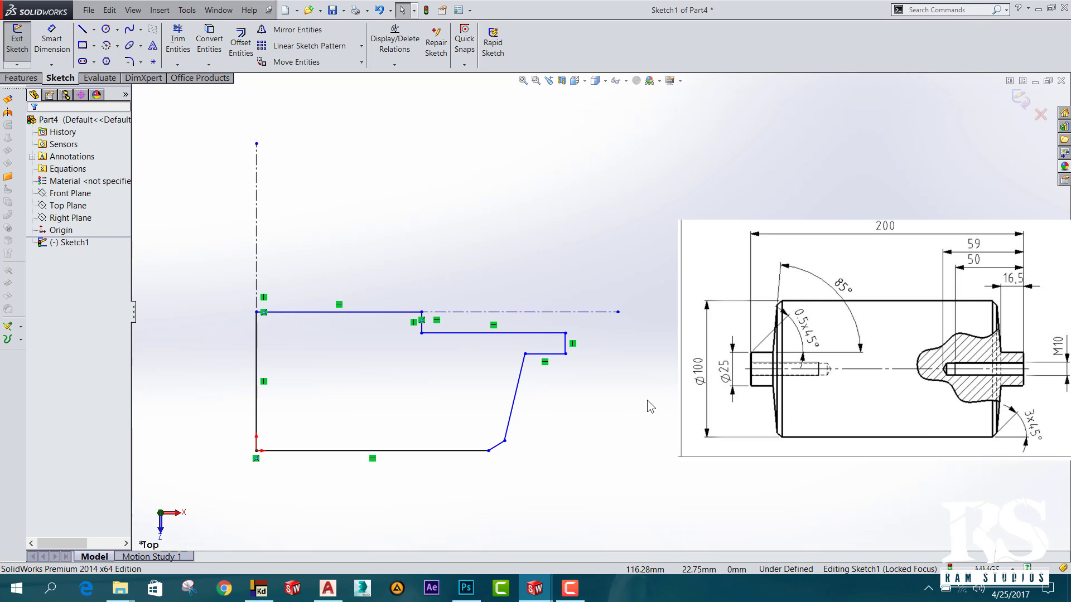
left_click(51, 39)
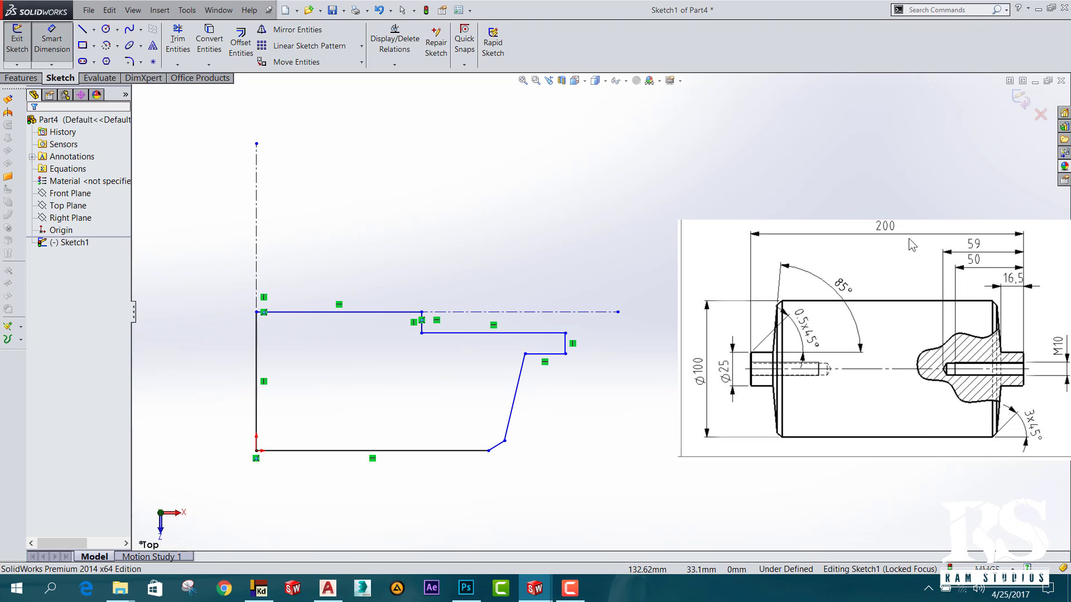
Dimension the overall length as 100 mm and the upper step as 59 mm.
left_click(257, 452)
left_click(566, 355)
left_click(418, 542)
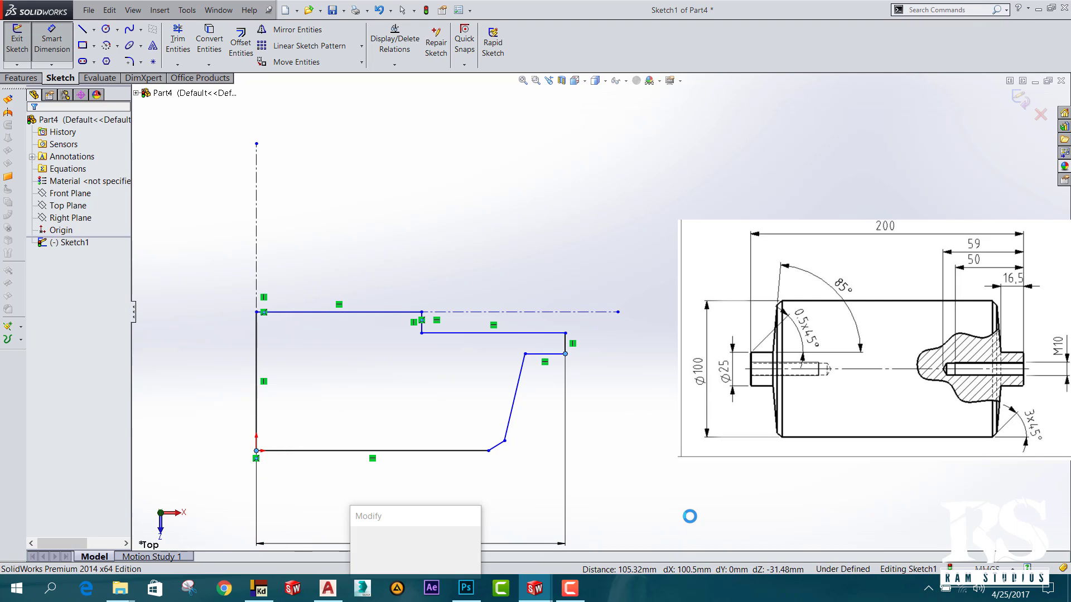
type("100")
key("Return")
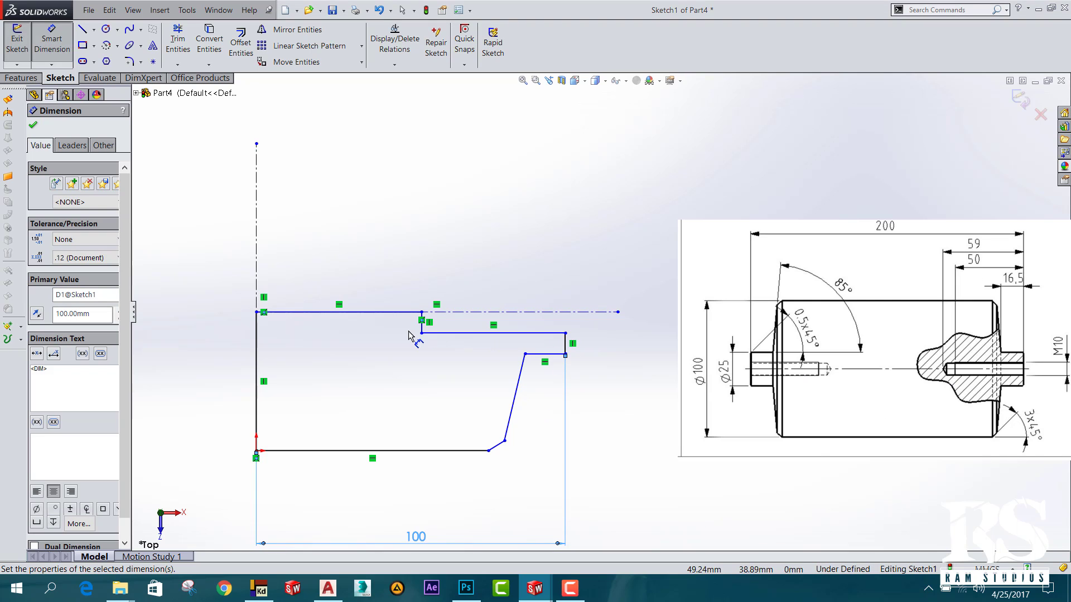
left_click(471, 333)
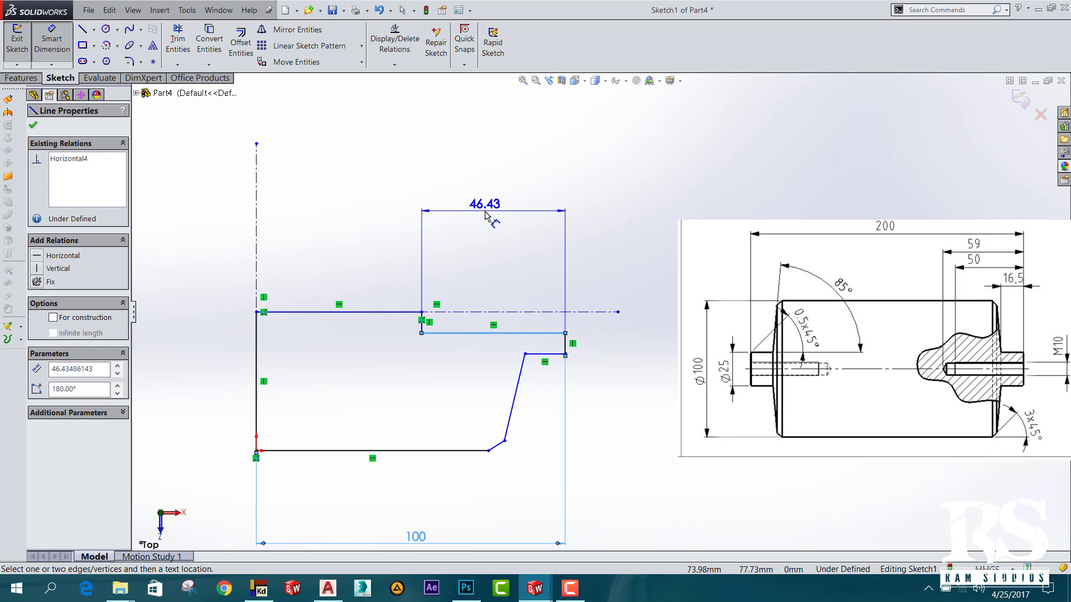
left_click(485, 214)
type("59")
key("Return")
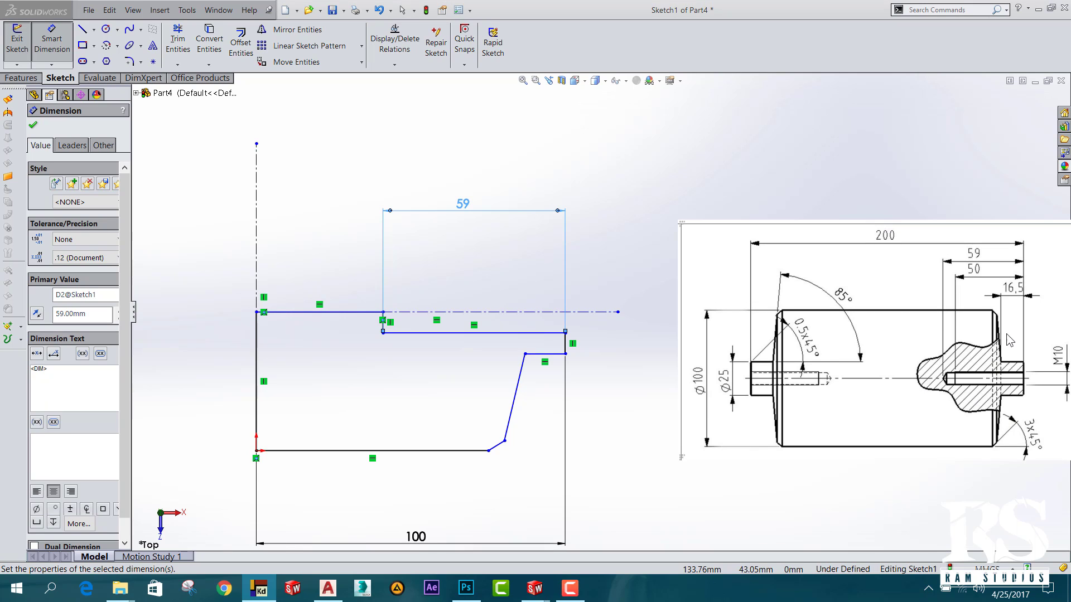
Dimension the short end step as 16.5 mm and the step height as 5 mm.
left_click(546, 353)
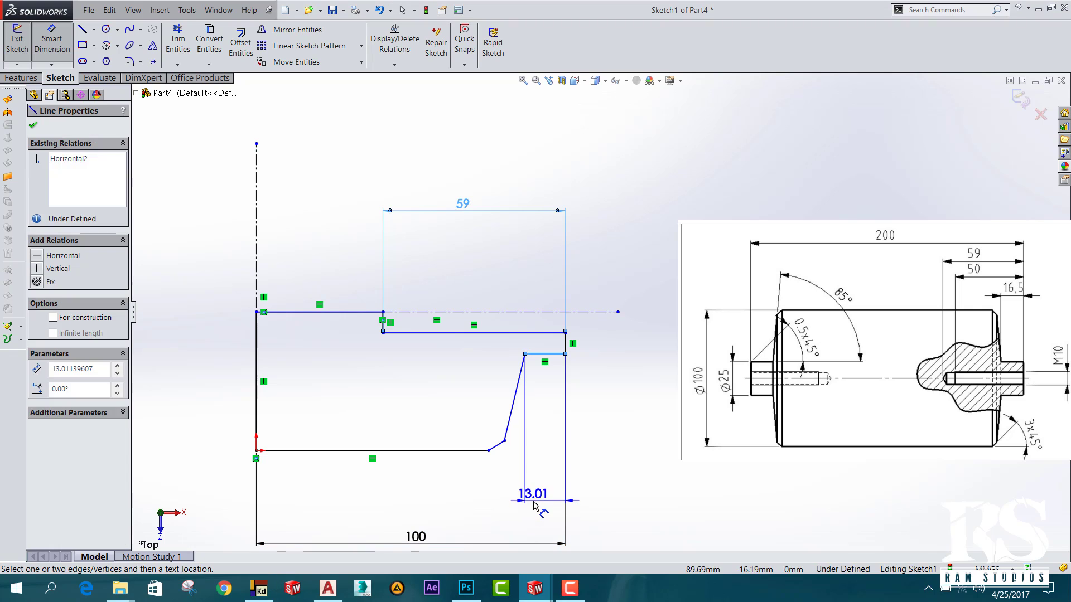
left_click(563, 519)
type("16.")
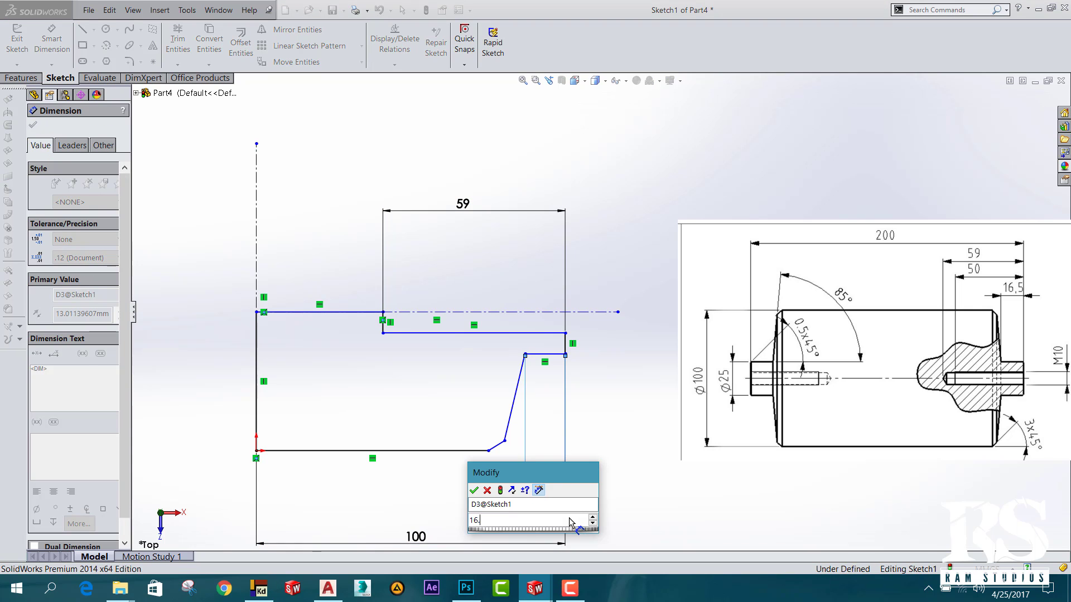
type("5")
key("Return")
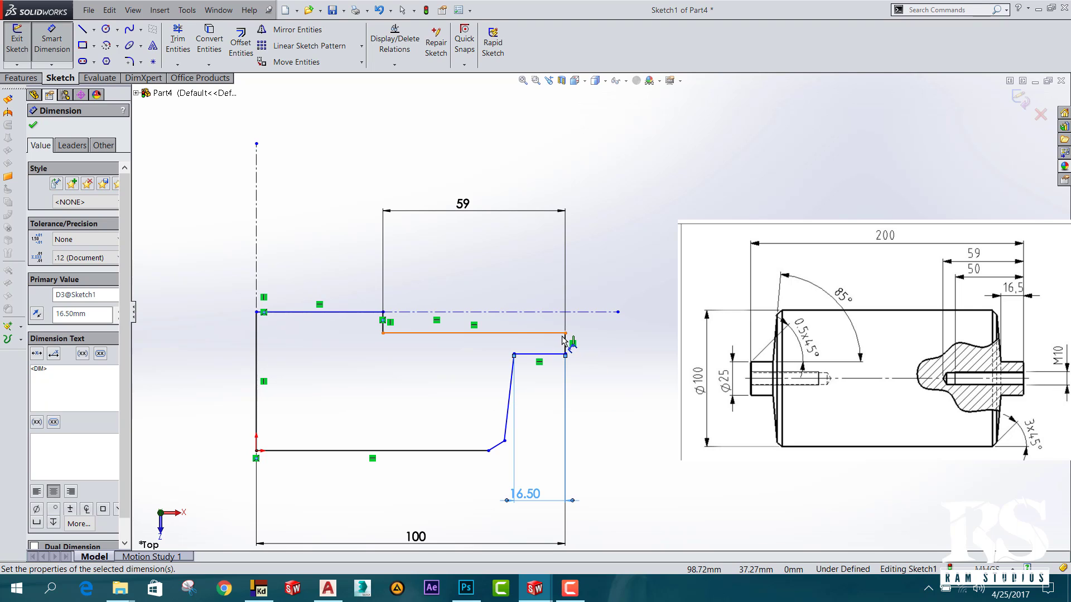
left_click(383, 328)
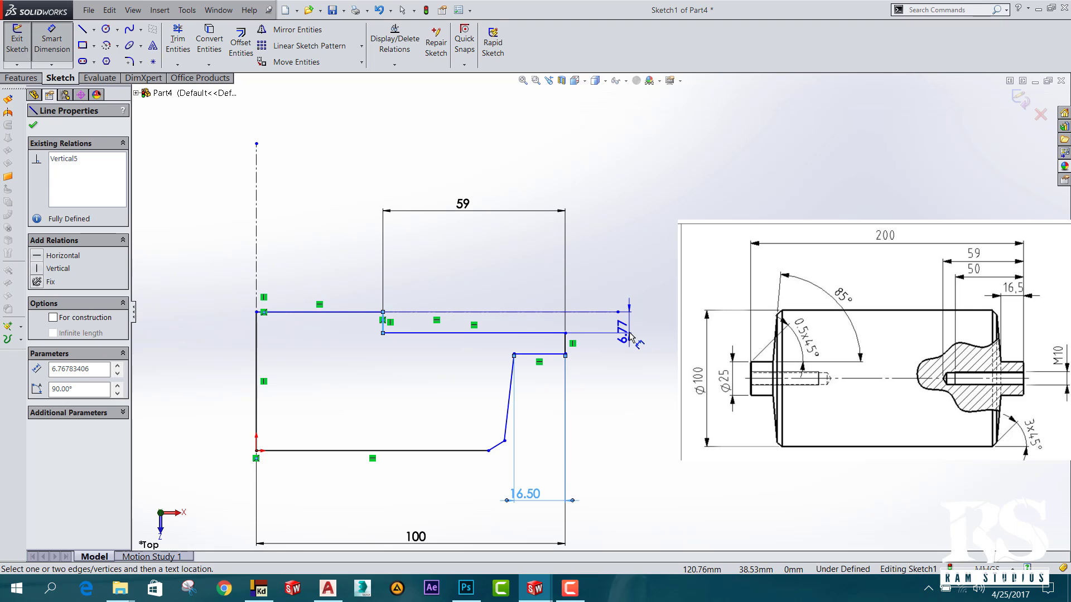
left_click(630, 335)
type("5")
key("Return")
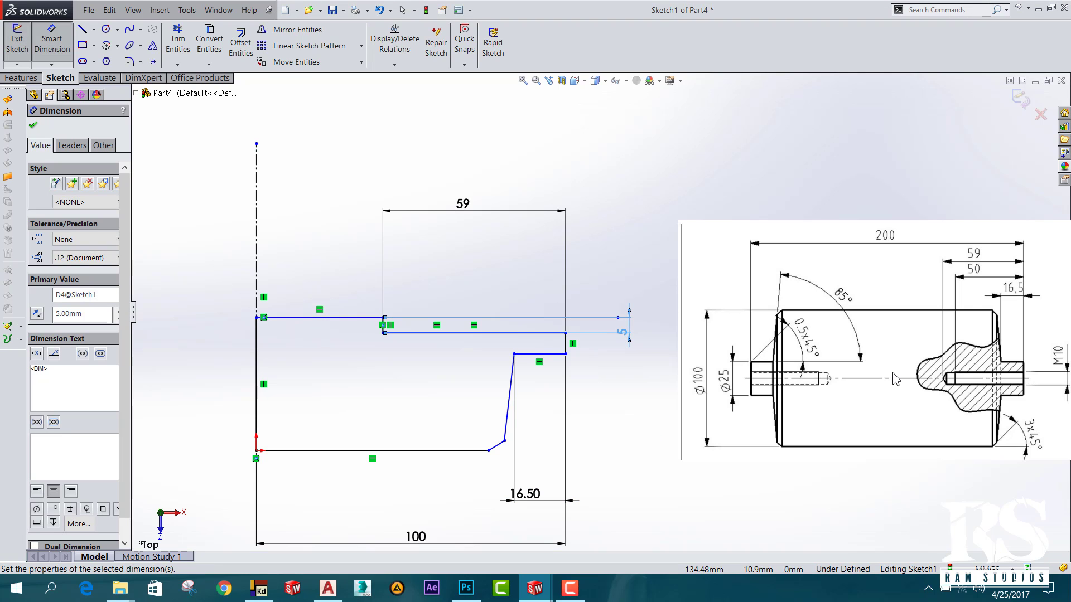
Set a 45° angle between the bottom line and the diagonal construction line.
left_click(824, 360)
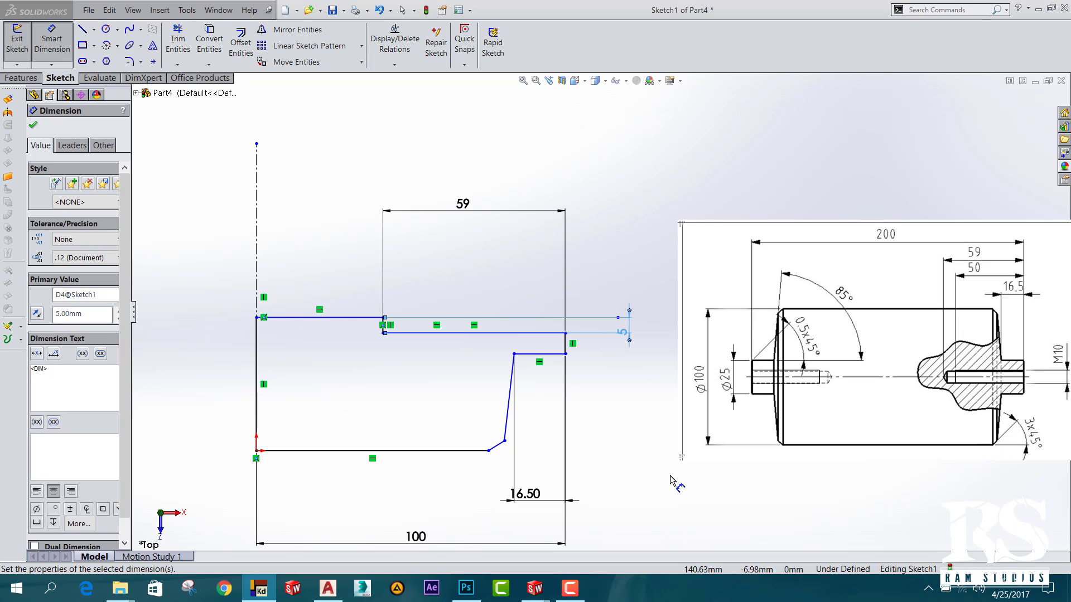
left_click(471, 450)
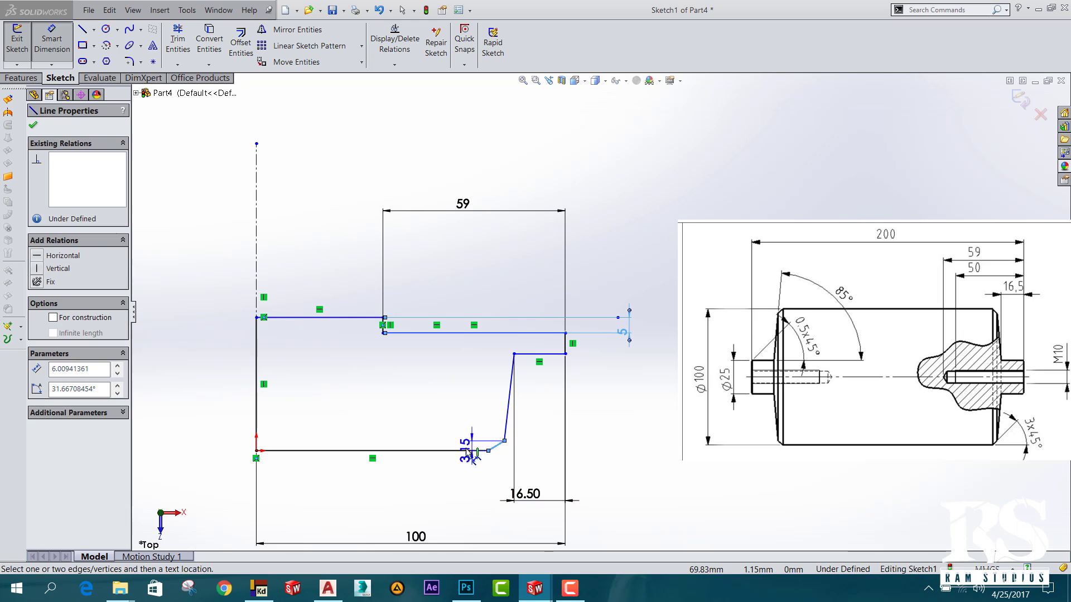
left_click(497, 446)
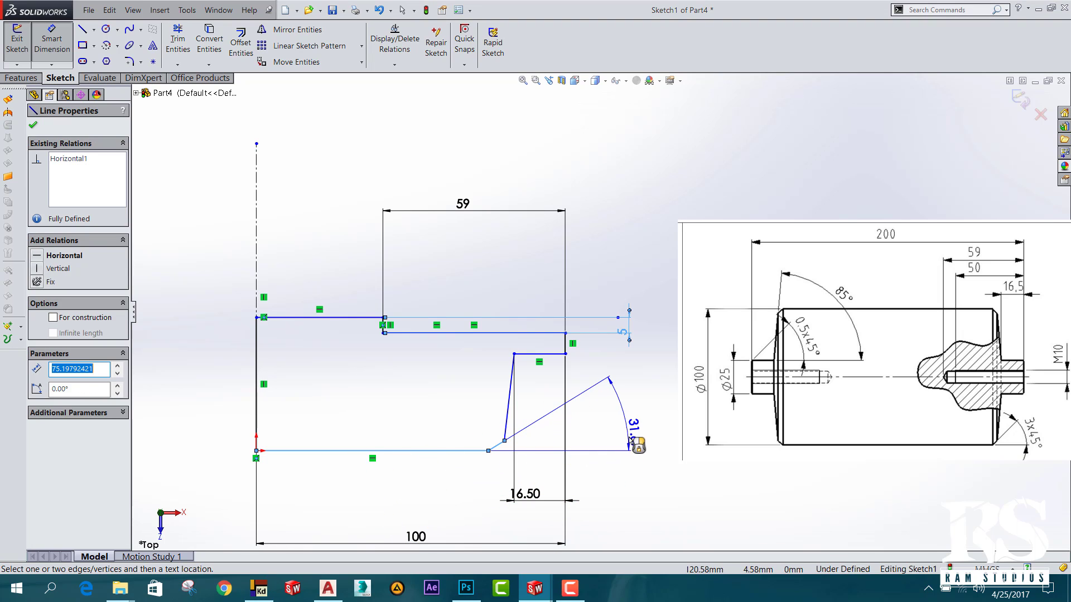
left_click(649, 430)
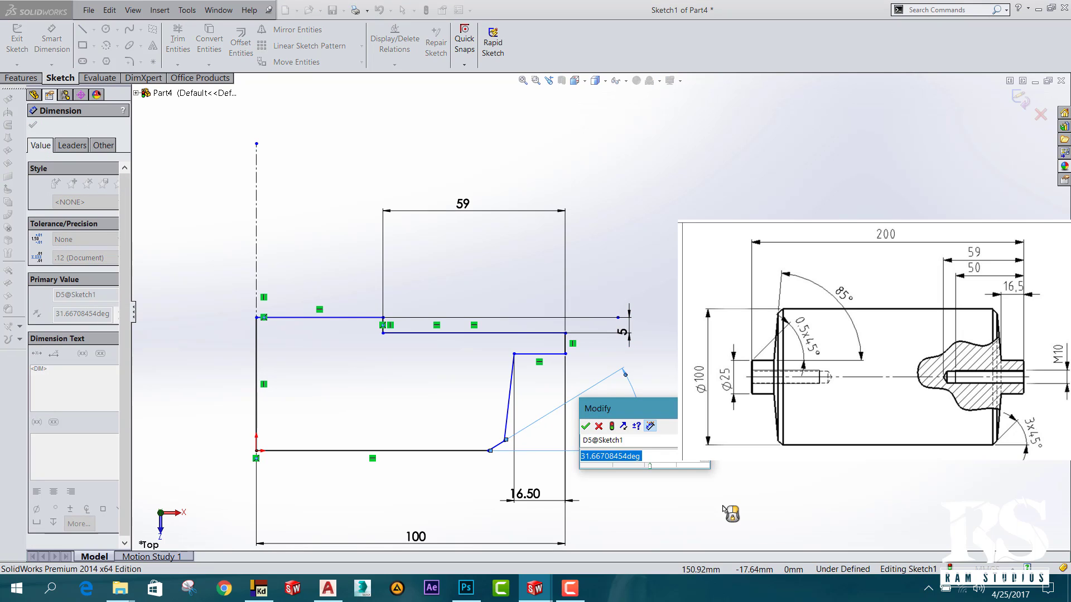
type("45")
key("Return")
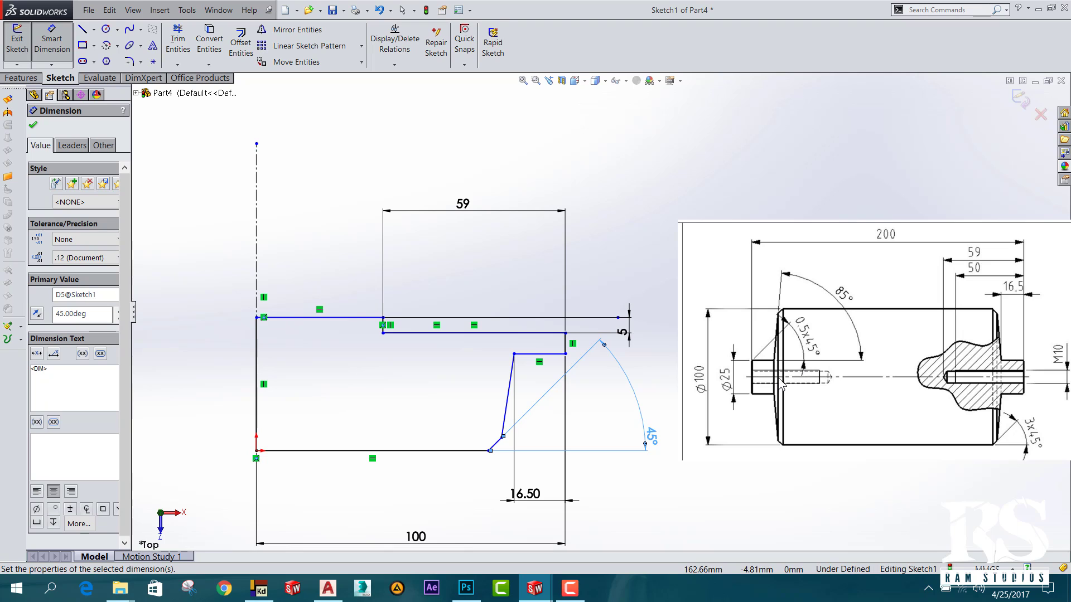
Dimension the diagonal endpoint's vertical offset from the top centerline as 12.50 mm.
left_click(564, 317)
left_click(565, 354)
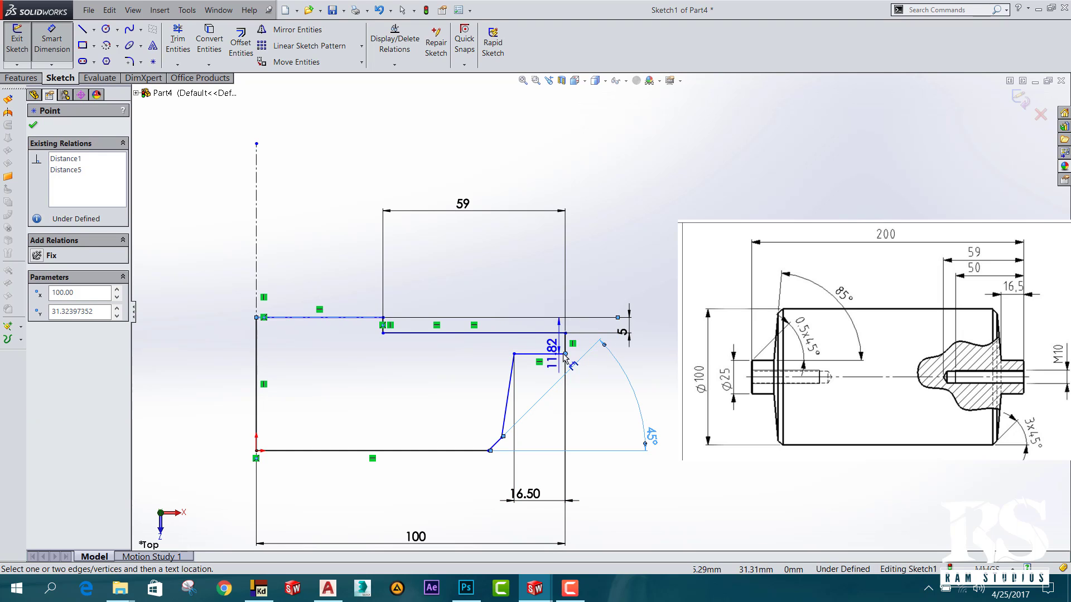
left_click(667, 380)
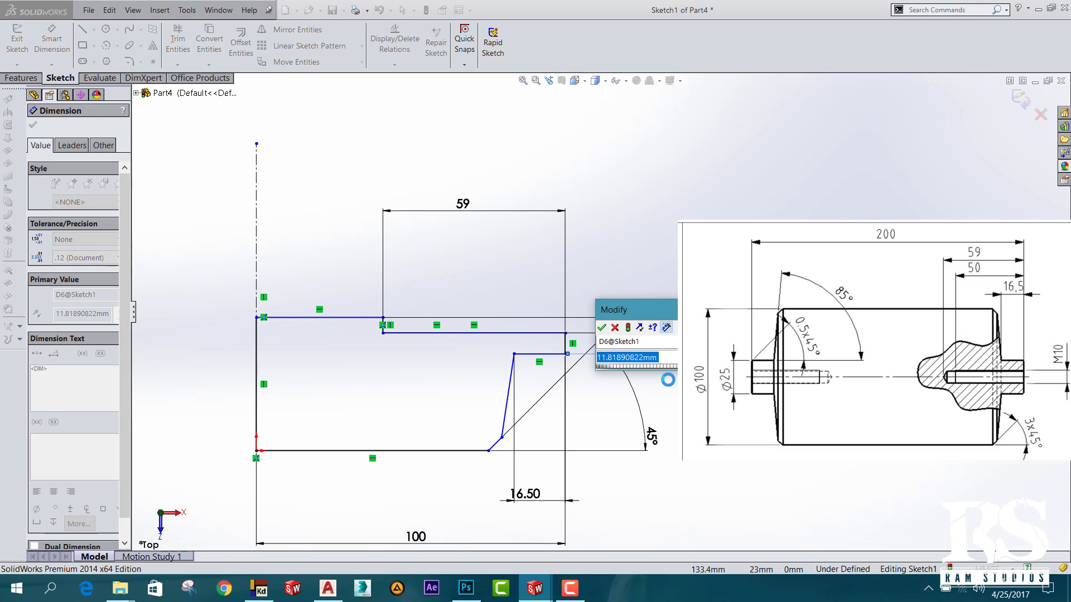
type("12.5")
key("Return")
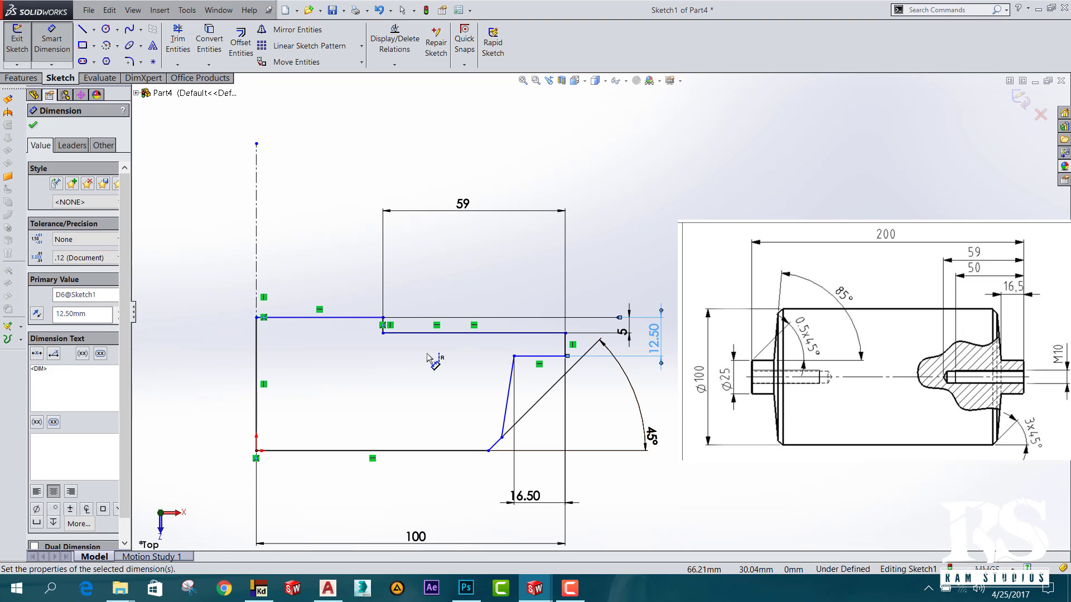
scroll(619, 357, "up", 4)
scroll(653, 340, "down", 3)
scroll(661, 323, "down", 1)
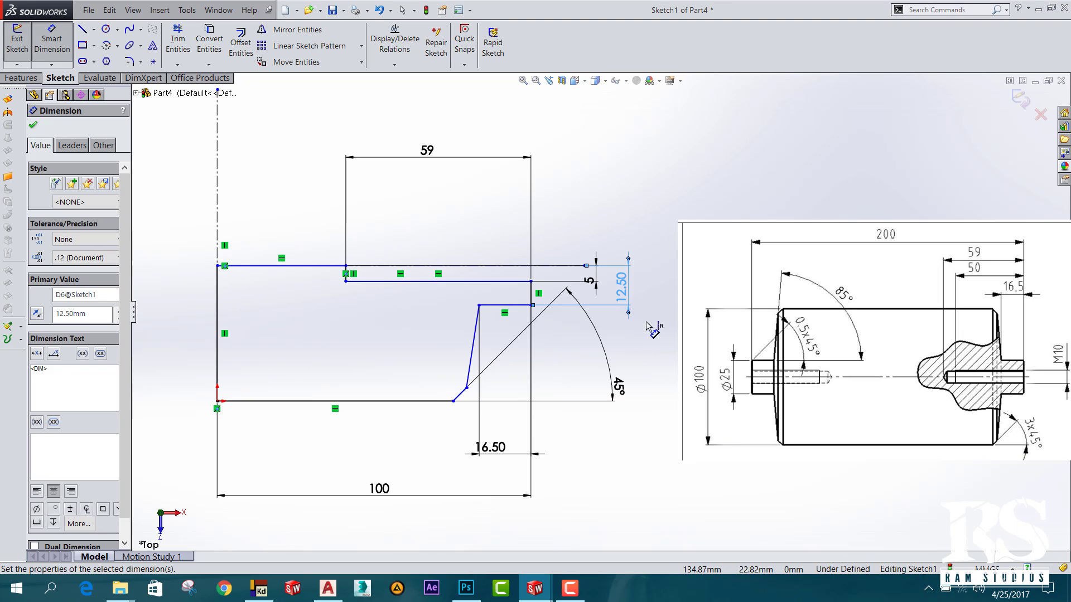
Dimension the profile's overall height as 50 mm.
left_click(452, 266)
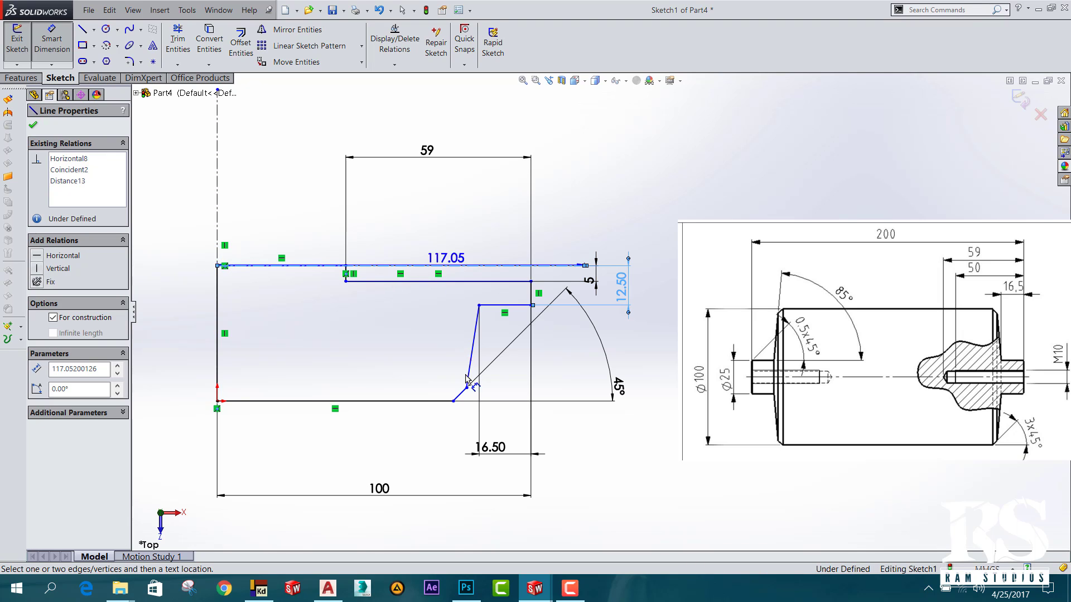
left_click(453, 401)
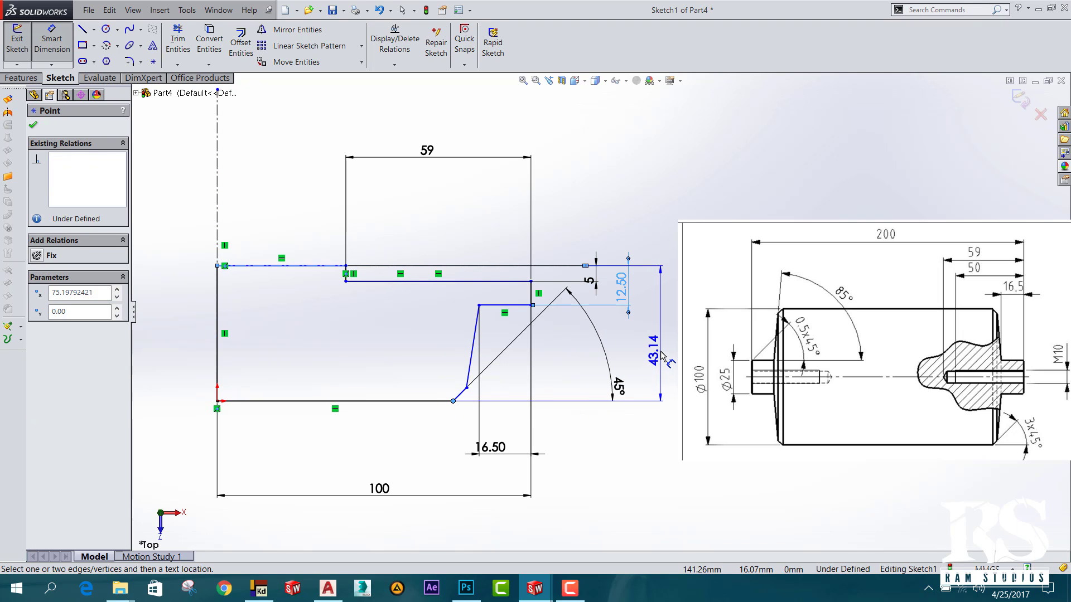
left_click(664, 357)
type("50")
key("Return")
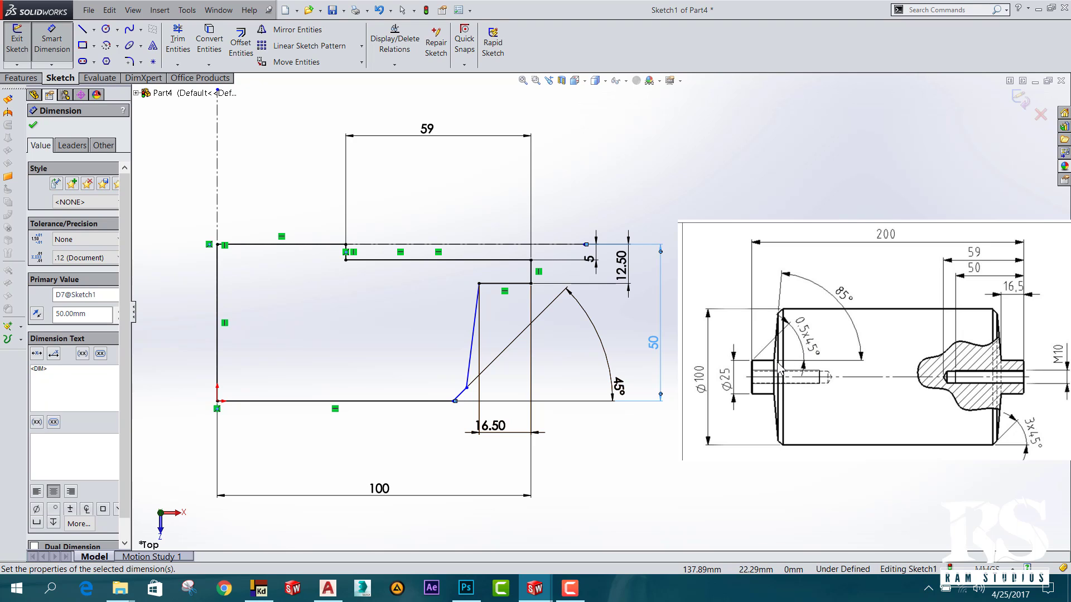
scroll(776, 374, "up", 2)
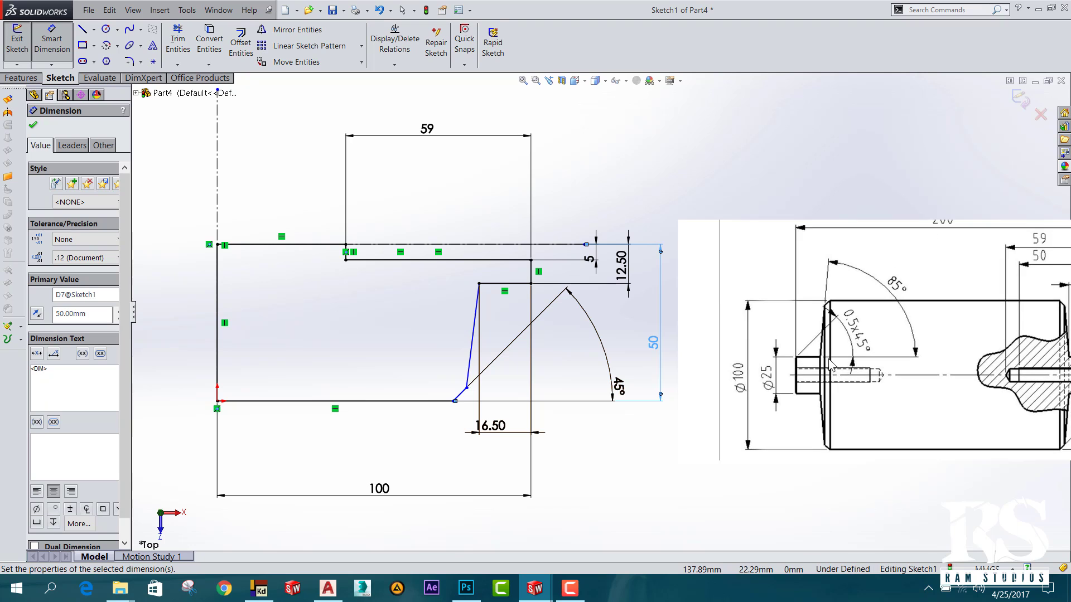
scroll(770, 376, "up", 2)
scroll(764, 378, "up", 2)
scroll(792, 372, "down", 2)
scroll(836, 364, "down", 2)
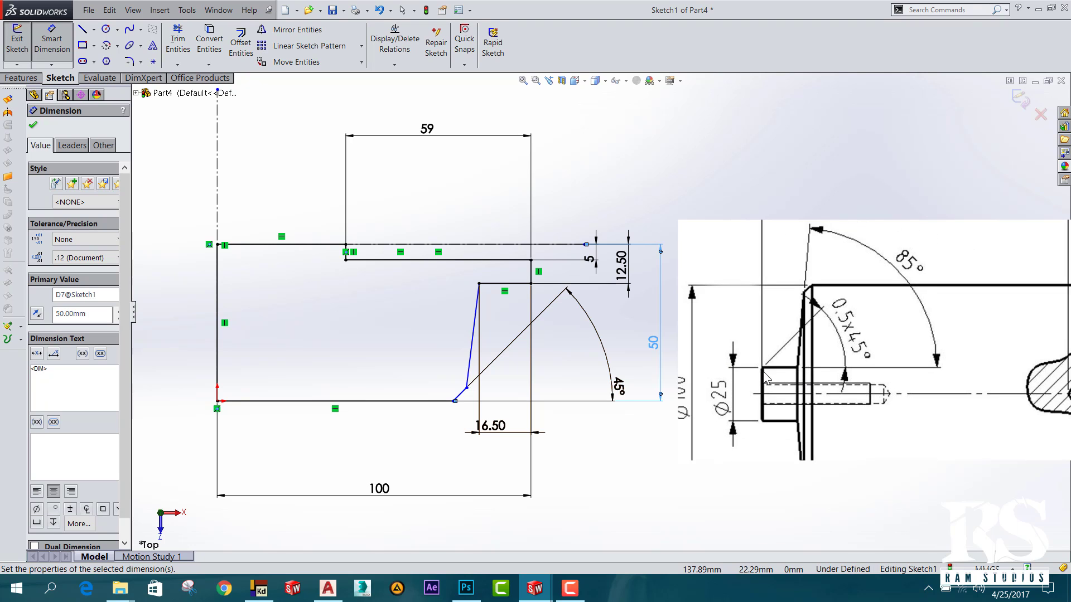
scroll(881, 354, "down", 2)
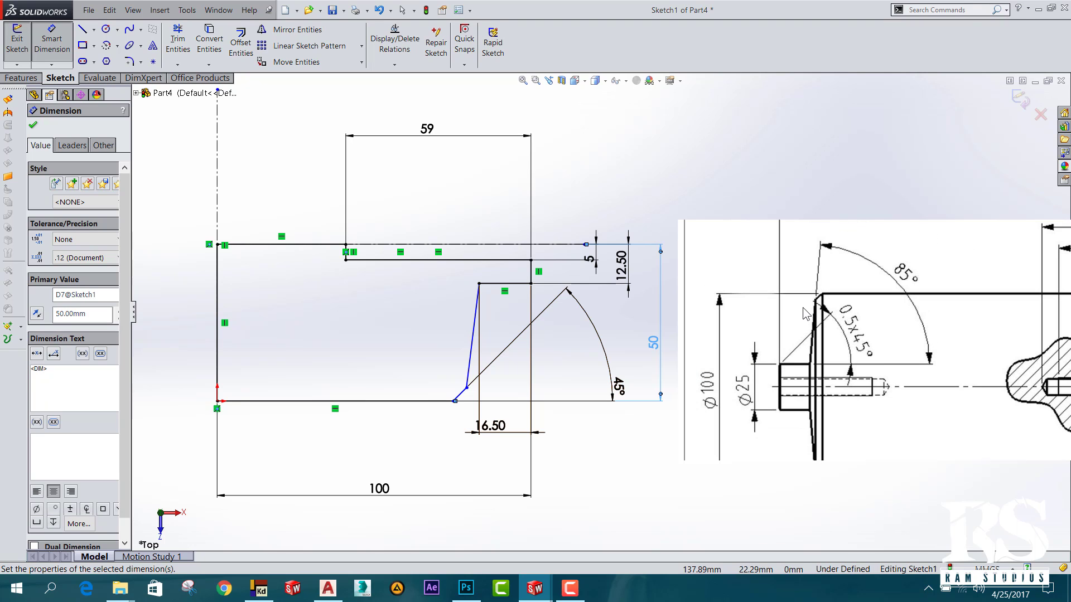
scroll(808, 318, "down", 2)
scroll(820, 329, "down", 1)
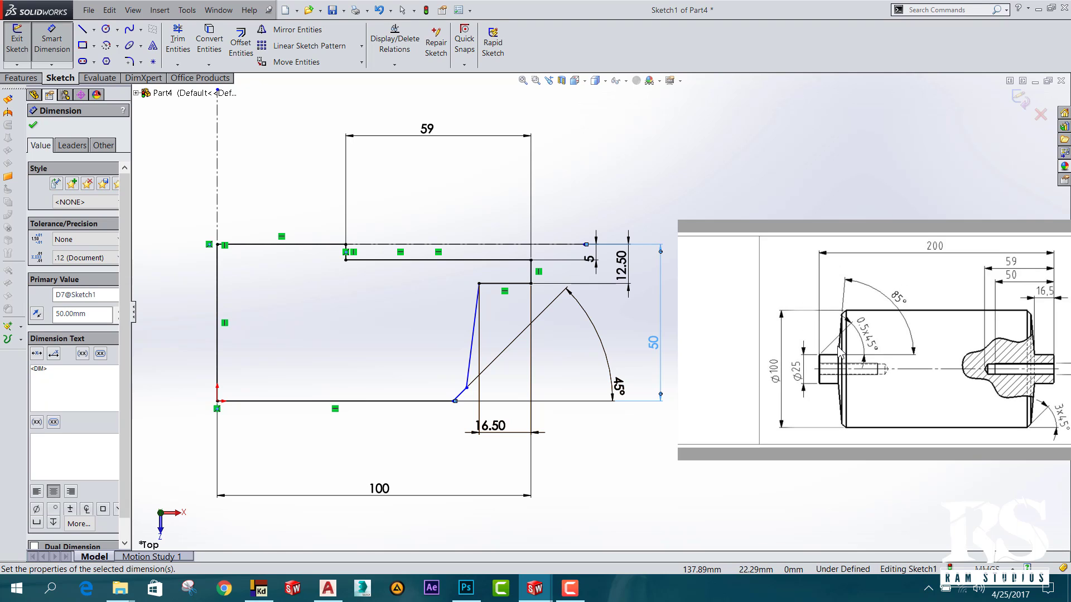
scroll(840, 351, "down", 1)
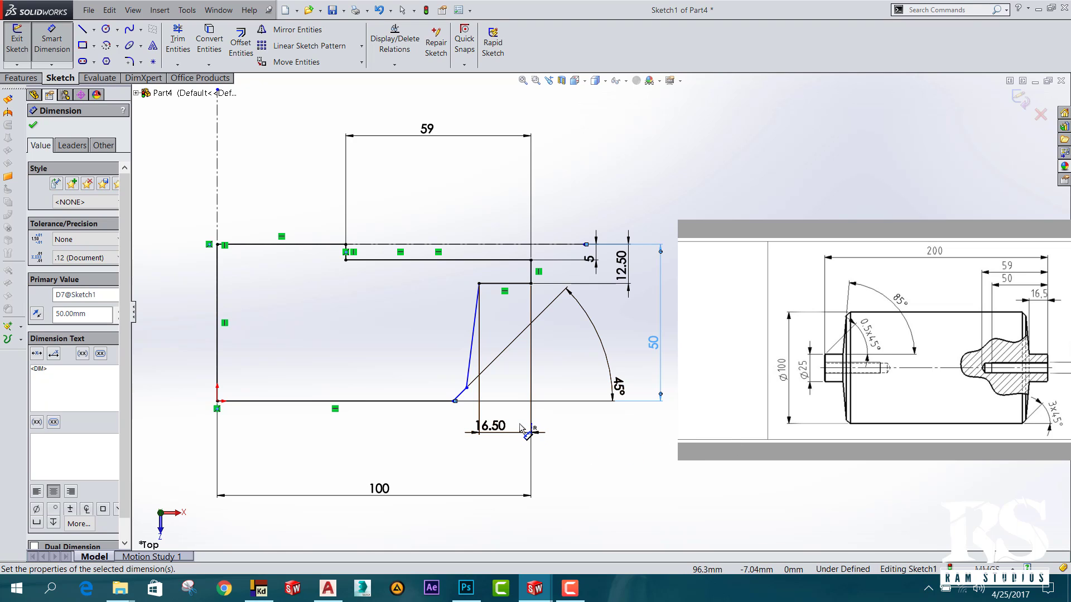
Dimension the chamfer width as 3 mm.
left_click(453, 402)
left_click(467, 388)
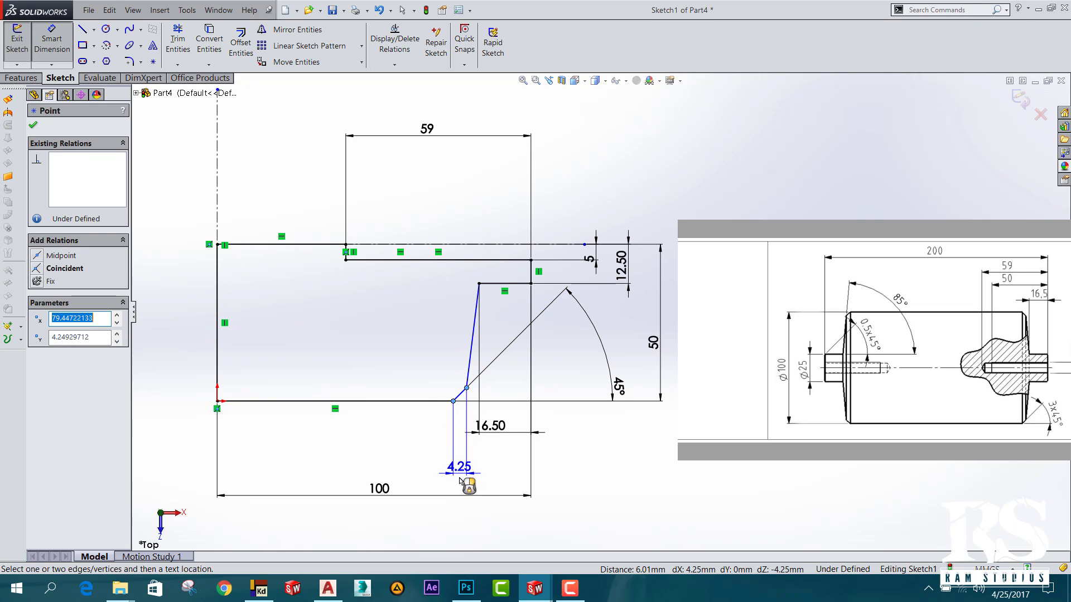
left_click(463, 480)
type("3")
key("Return")
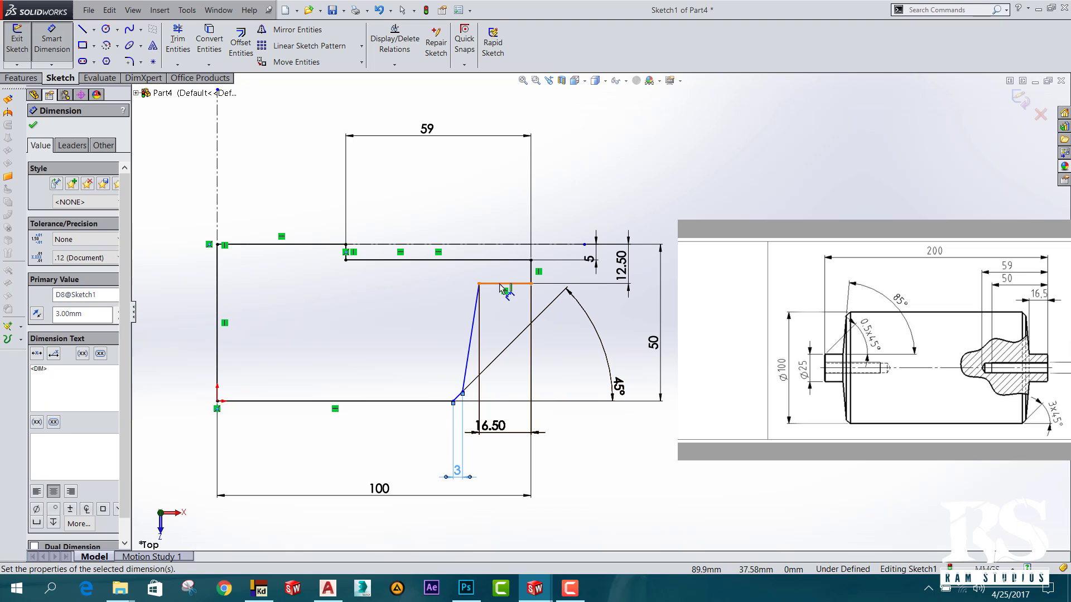
Set an 85° angle between the inner step's top line and the slanted flank.
left_click(504, 288)
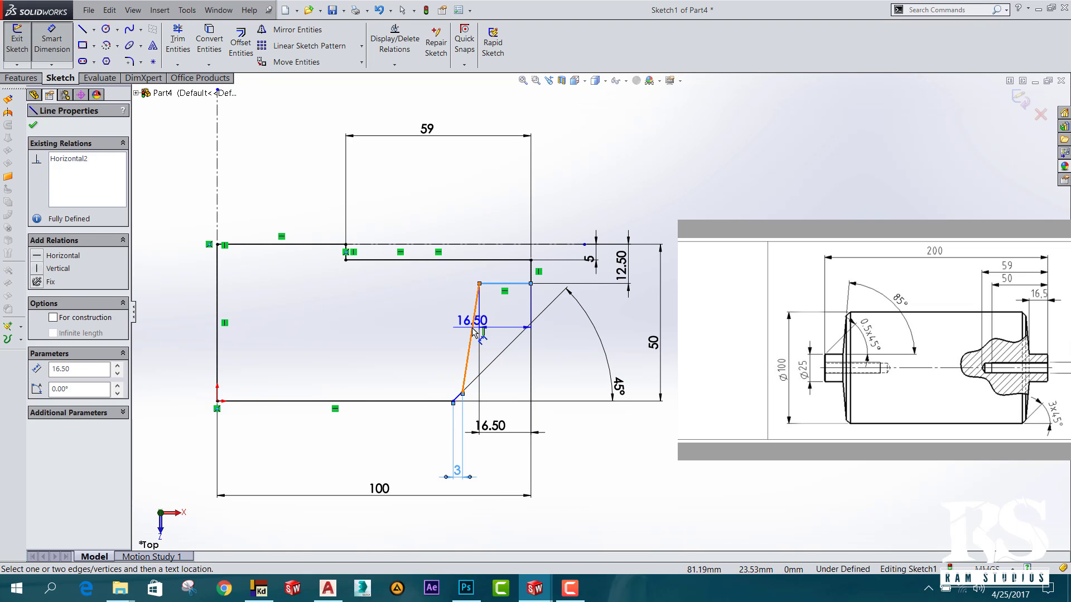
left_click(471, 334)
left_click(407, 350)
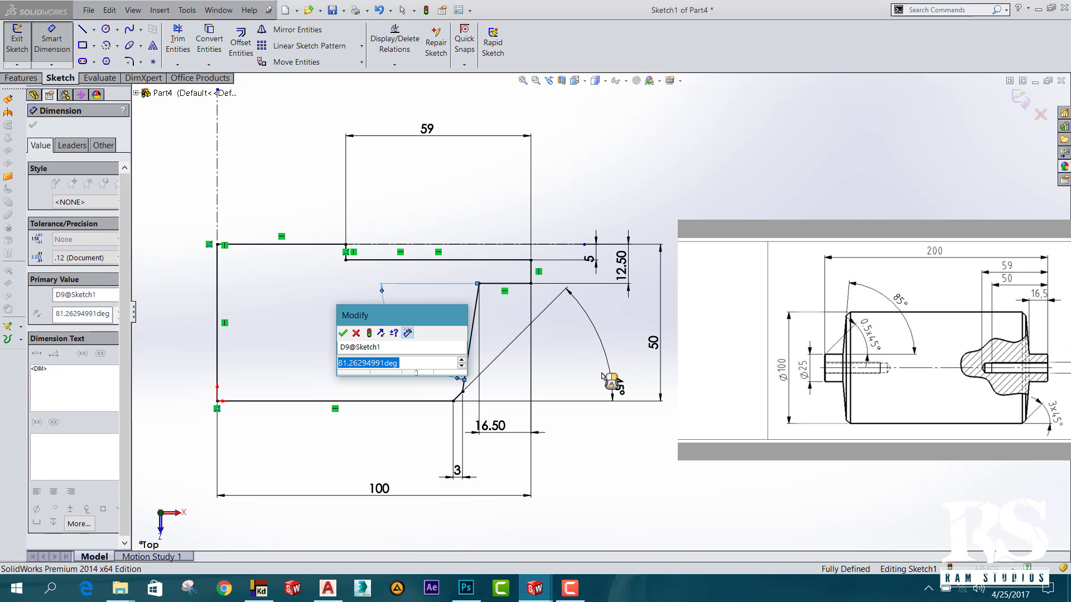
type("85")
key("Return")
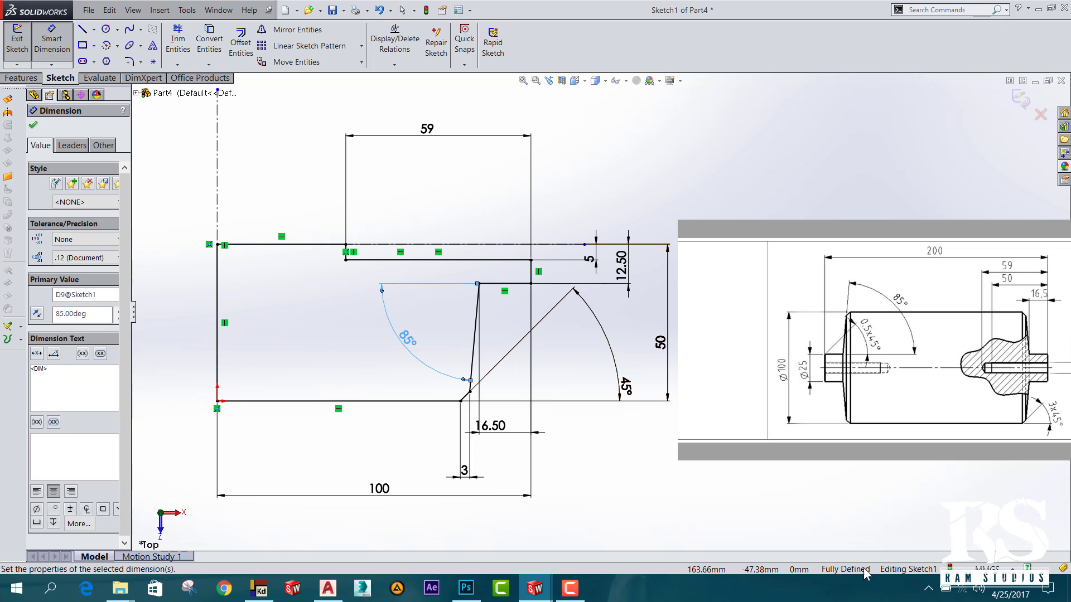
left_click(53, 44)
Exit the sketch and revolve it about the horizontal centerline into Revolve1.
left_click(8, 49)
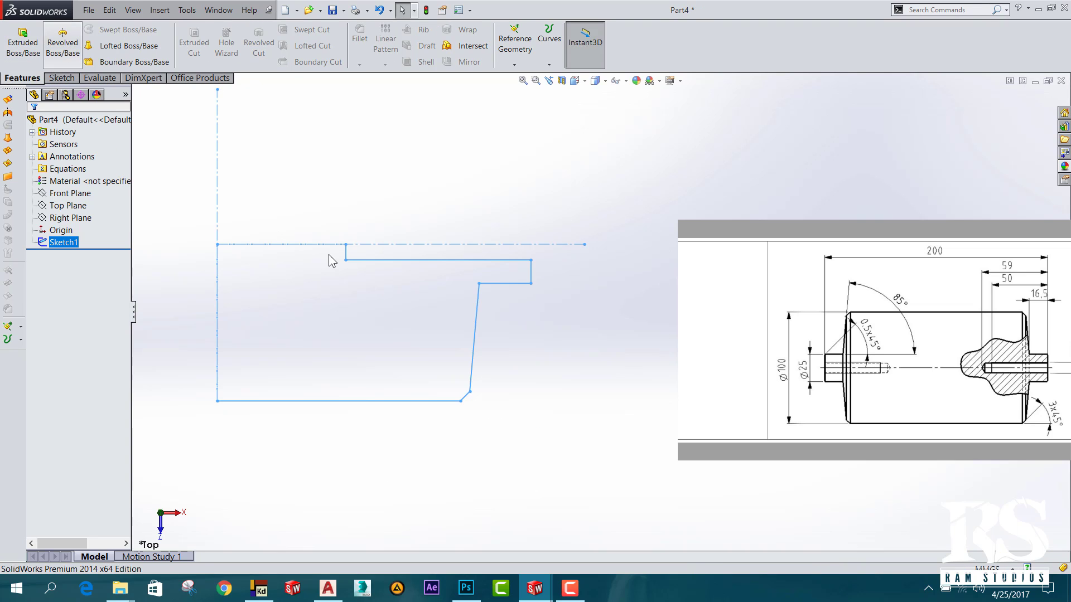
left_click(62, 42)
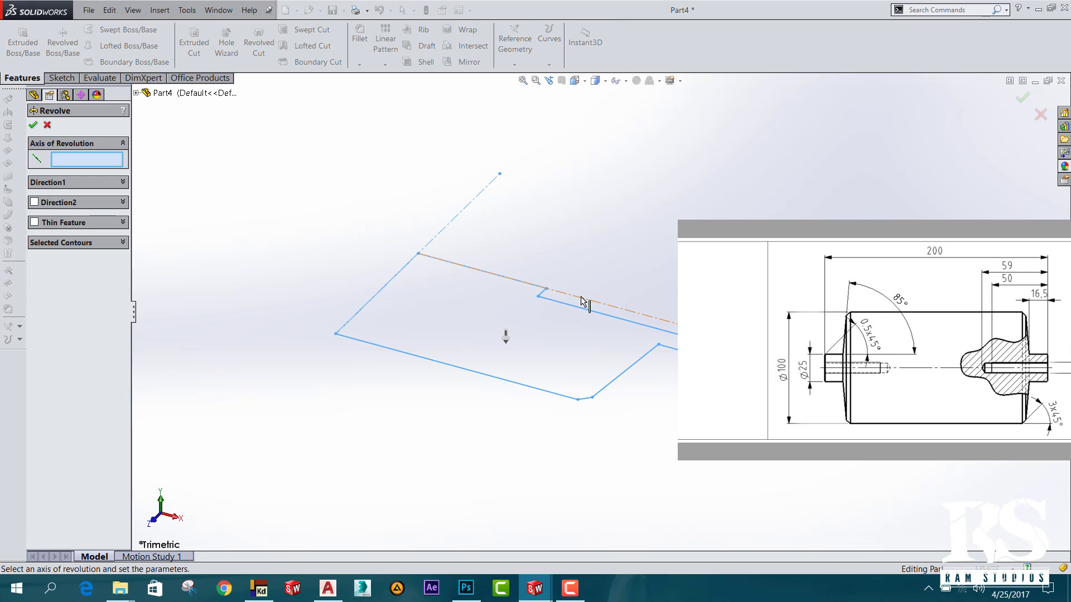
left_click(582, 302)
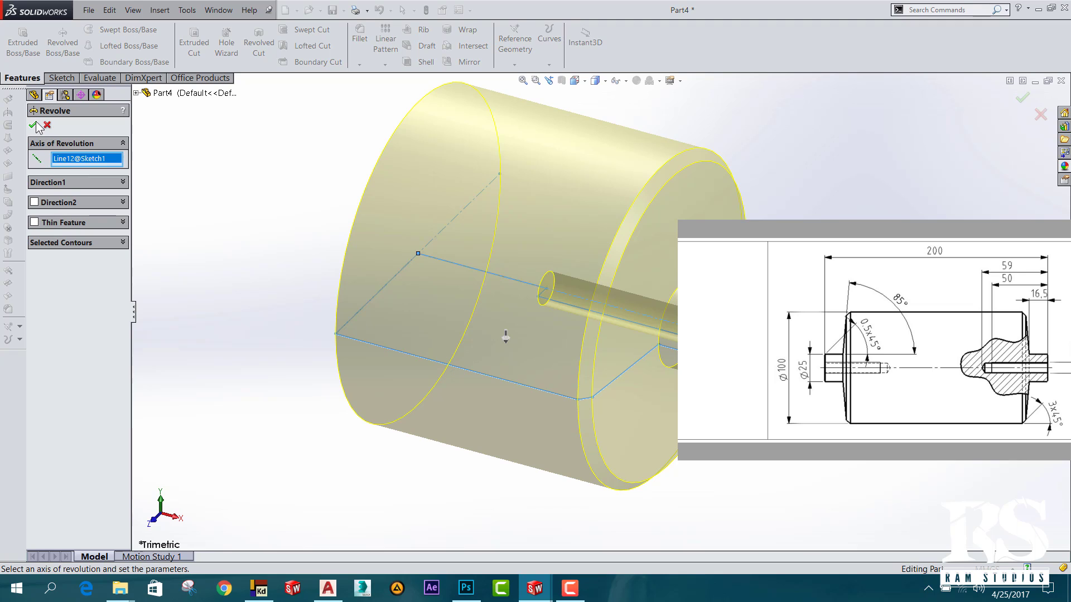
key("Return")
scroll(482, 269, "down", 5)
mouse_move(481, 269)
middle_mouse_down()
mouse_move(506, 353)
mouse_move(455, 338)
mouse_move(641, 252)
middle_mouse_up()
scroll(641, 253, "down", 3)
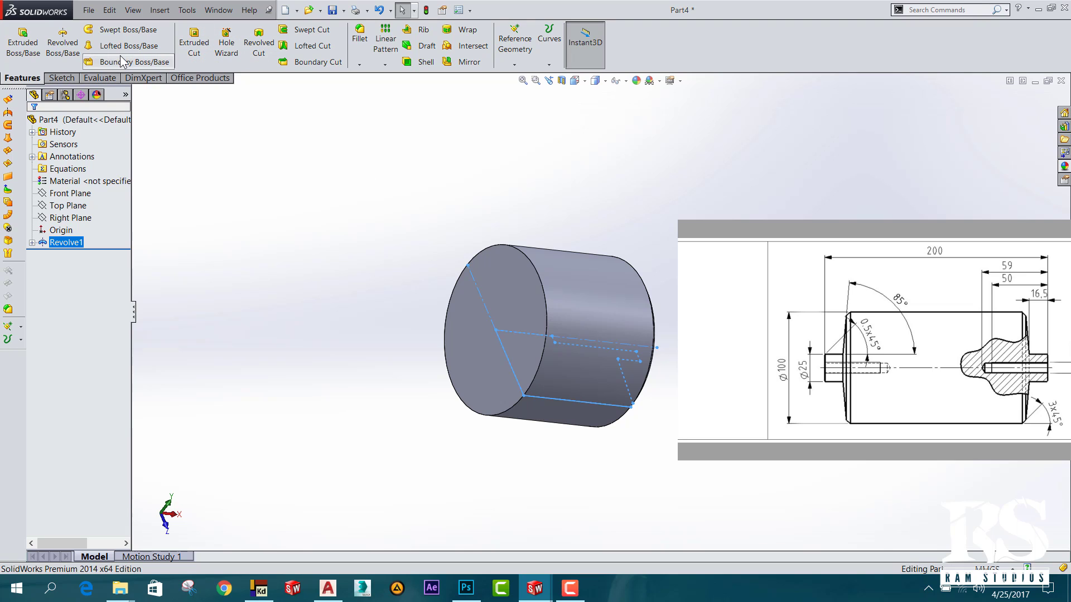
Mirror Revolve1 across its flat end face to create Mirror1, the symmetric roller.
left_click(394, 66)
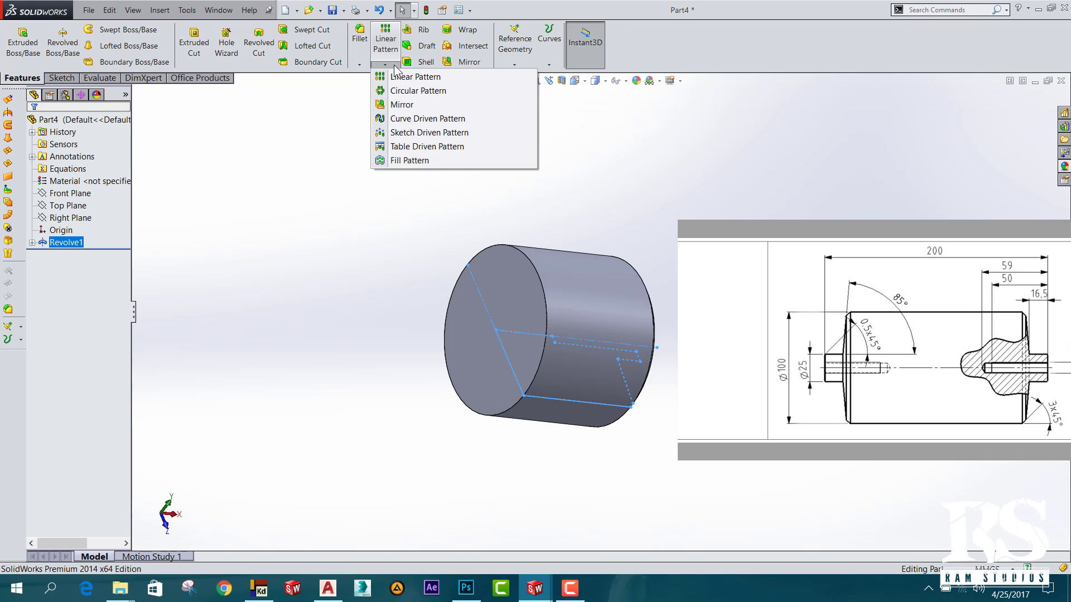
left_click(414, 106)
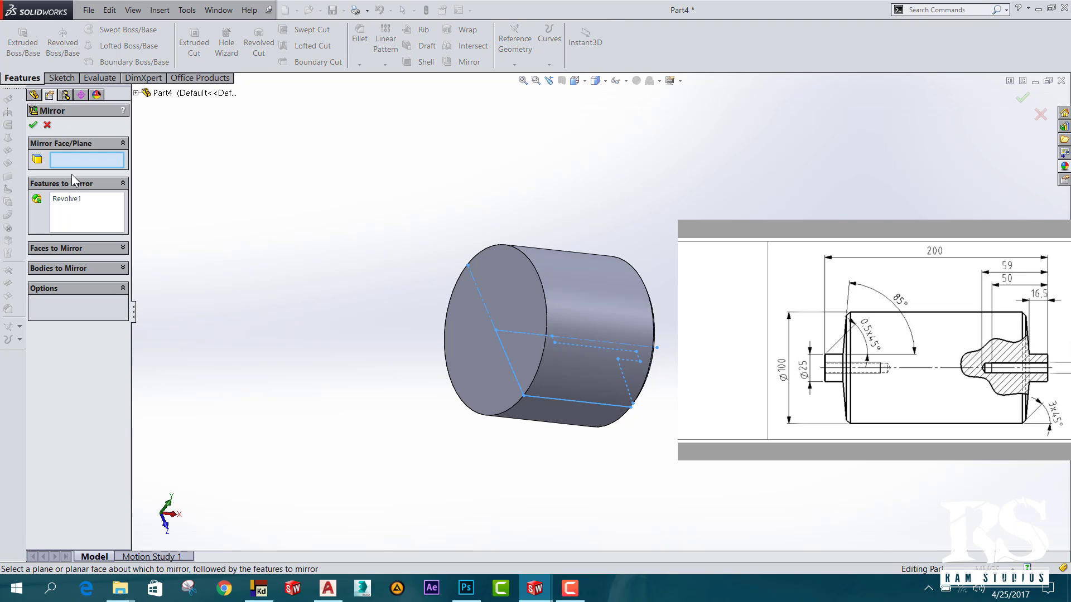
left_click(521, 293)
left_click(33, 125)
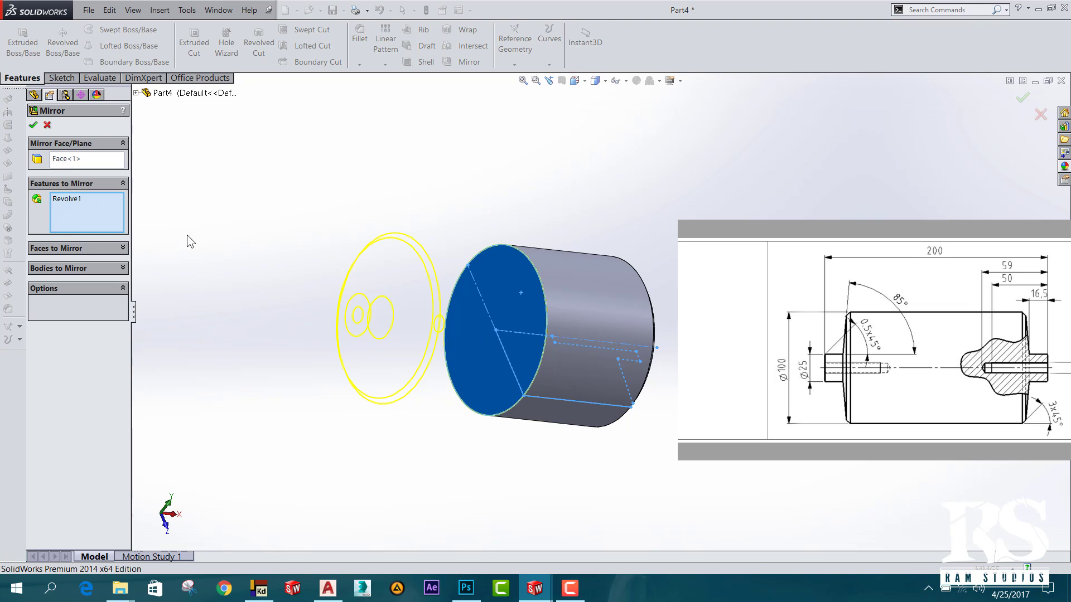
mouse_move(287, 196)
middle_mouse_down()
mouse_move(486, 426)
mouse_move(480, 448)
middle_mouse_up()
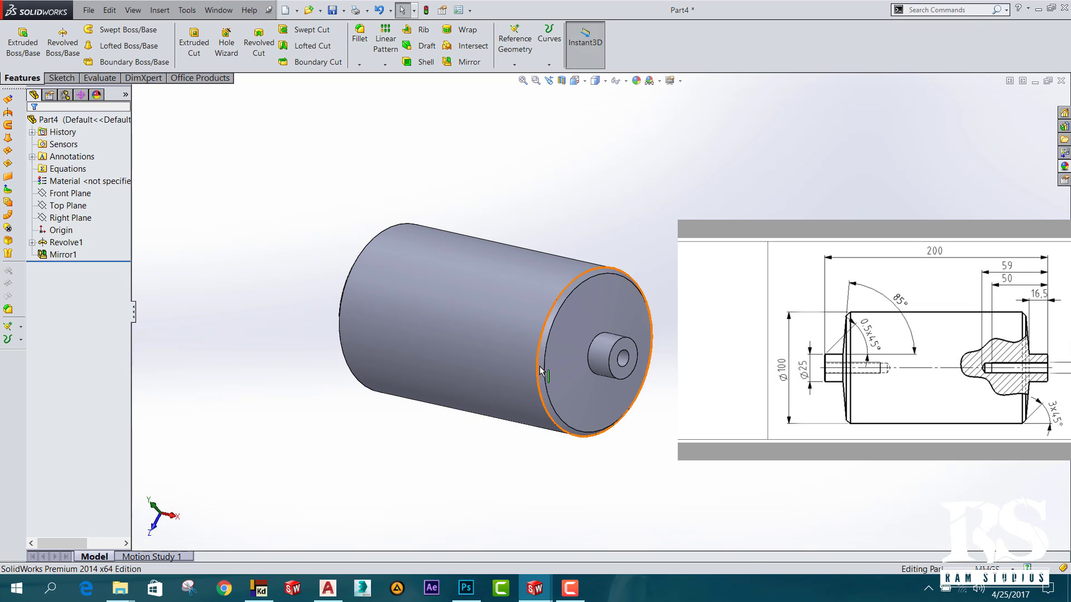
scroll(550, 371, "down", 2)
scroll(625, 319, "up", 3)
scroll(676, 296, "down", 2)
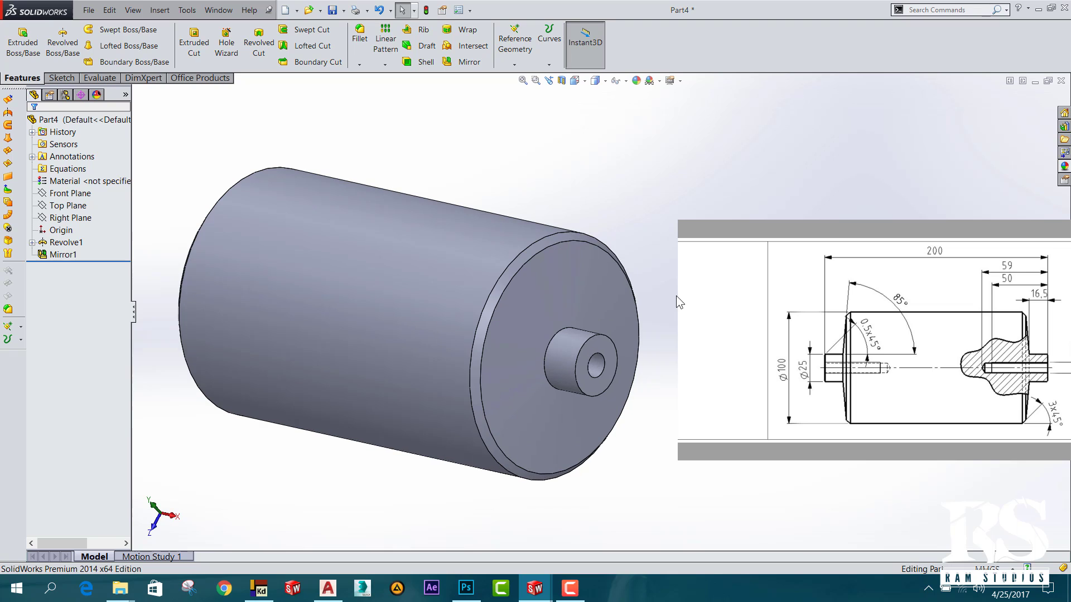
scroll(812, 340, "up", 2)
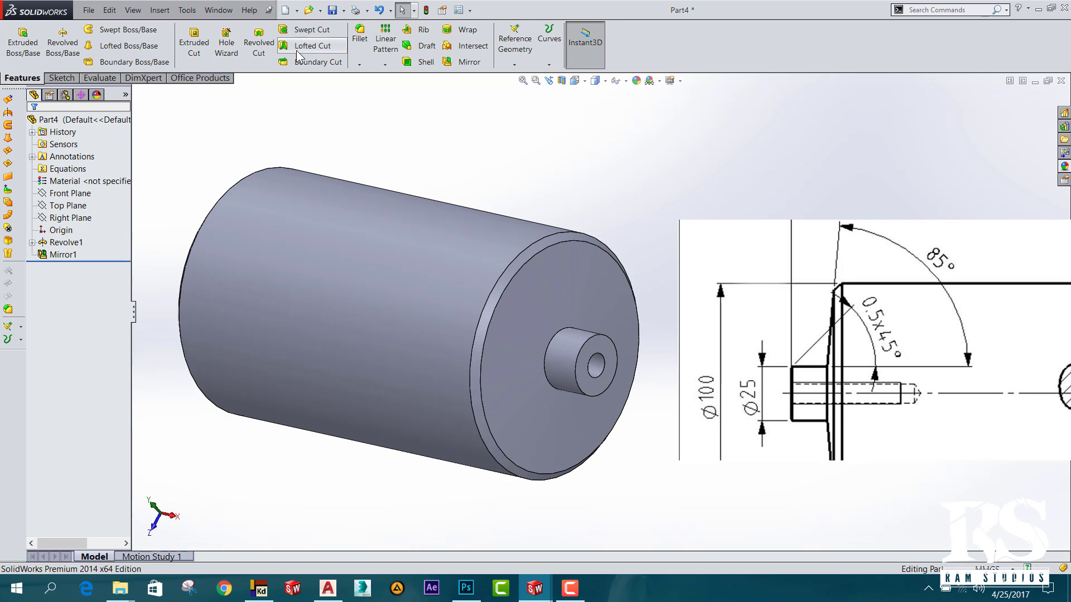
Chamfer both Ø25 shaft-end edges at 0.5 mm × 45°.
left_click(363, 66)
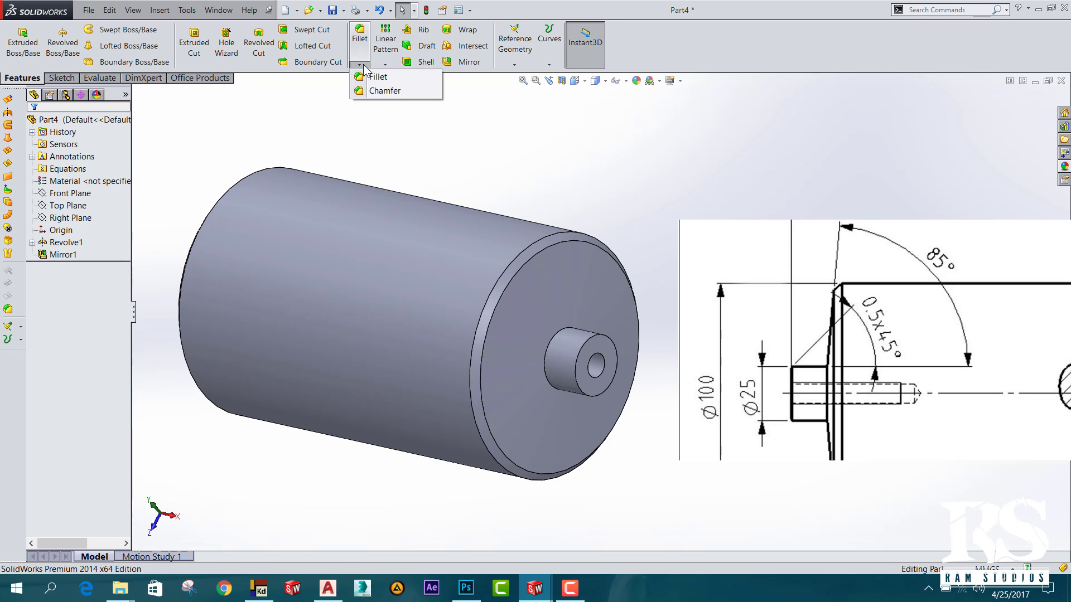
left_click(385, 91)
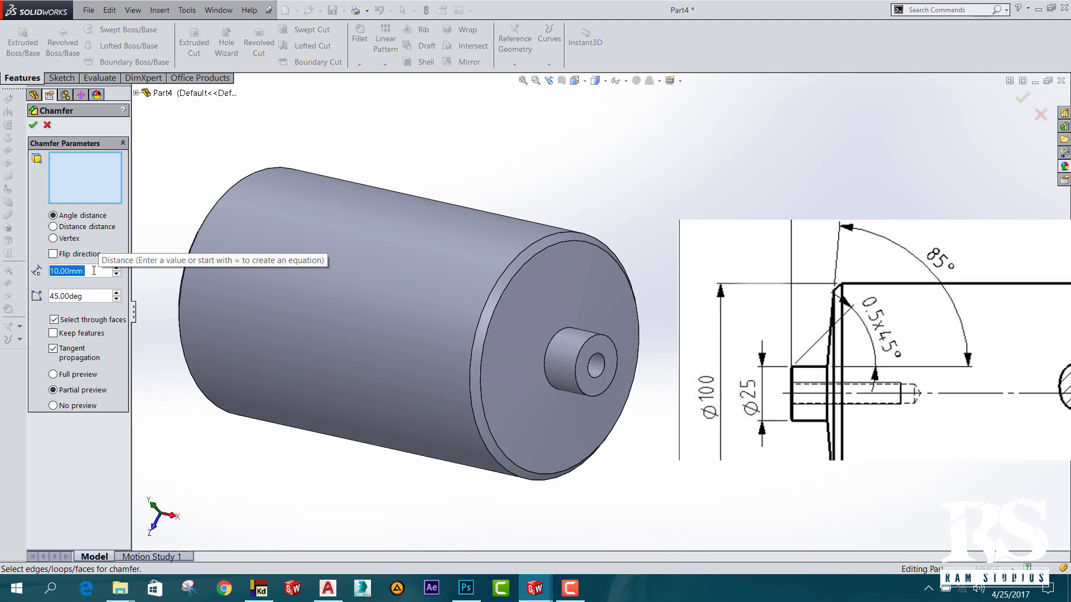
type("0.5")
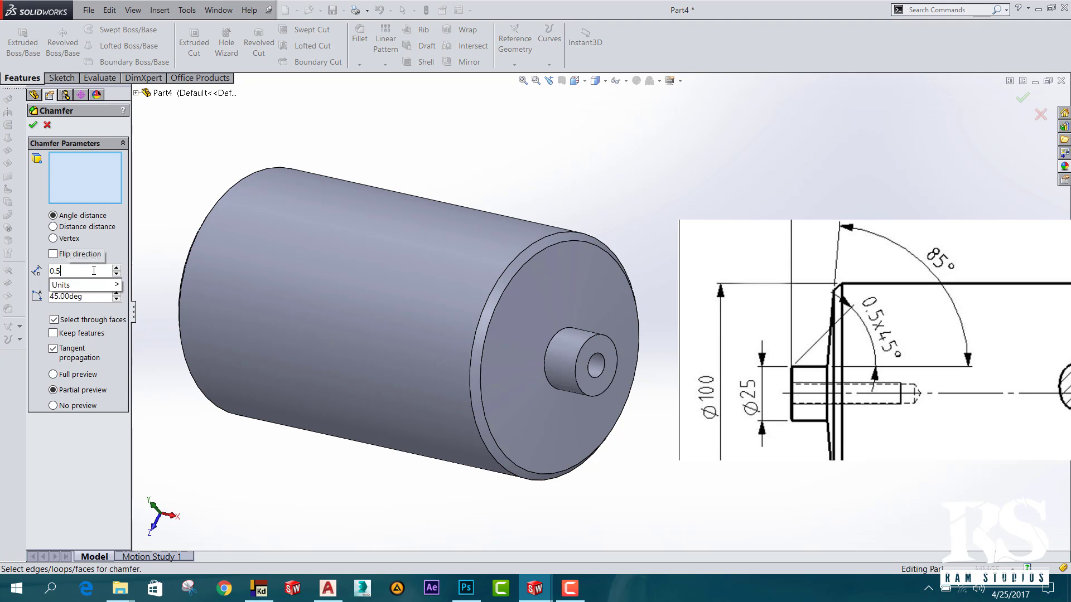
key("Return")
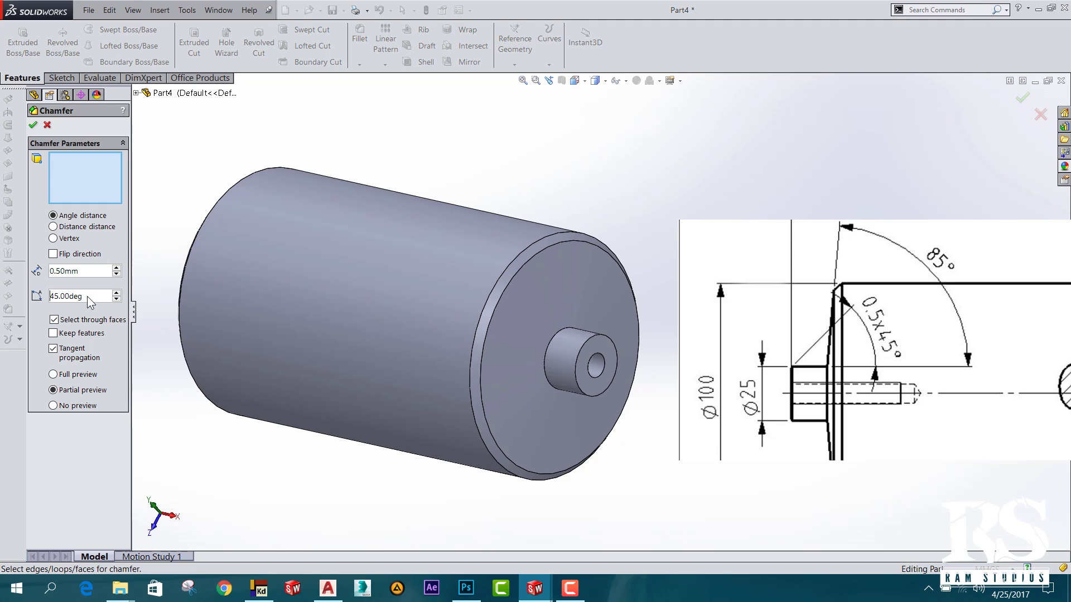
left_click(587, 350)
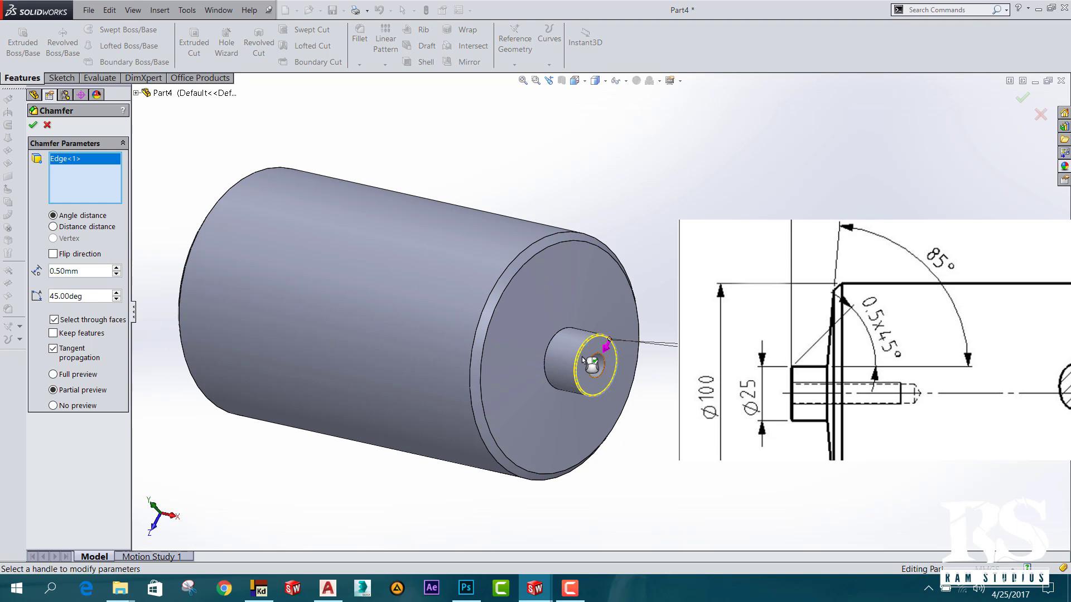
middle_click_drag(587, 350, 338, 315)
left_click(306, 290)
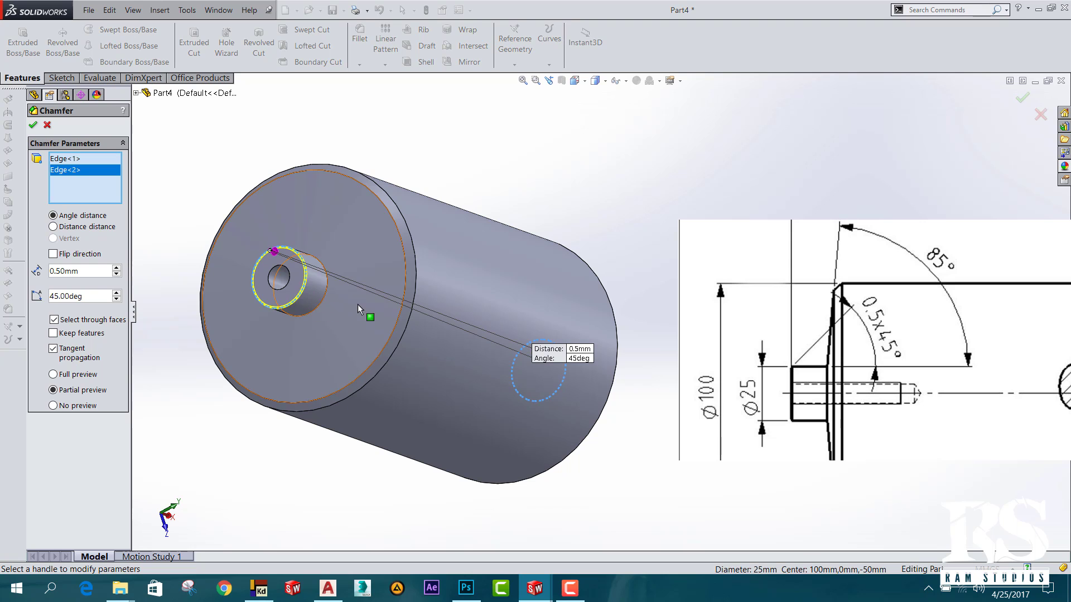
left_click(33, 125)
Orbit the roller to a side view and pan the reference drawing to its length dimensions.
middle_click_drag(459, 142, 755, 387)
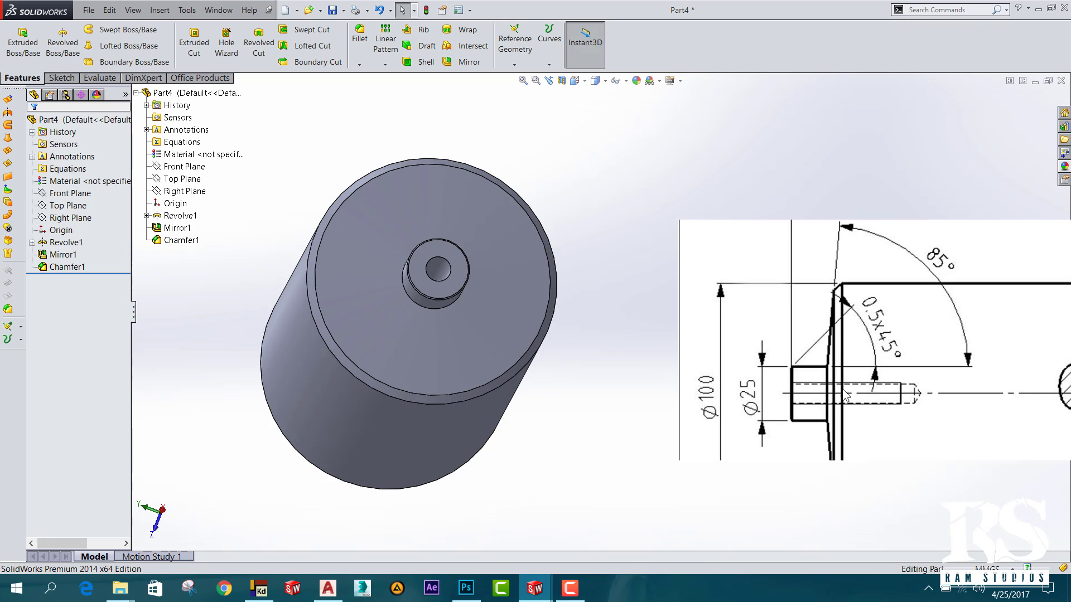
left_click_drag(845, 395, 804, 357)
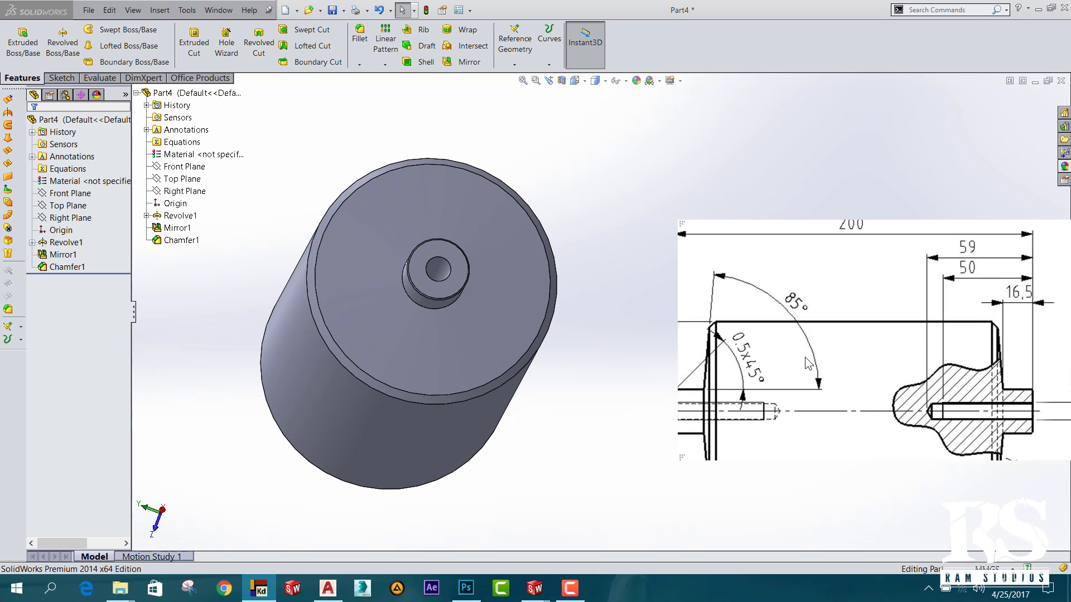
middle_click_drag(239, 346, 318, 383)
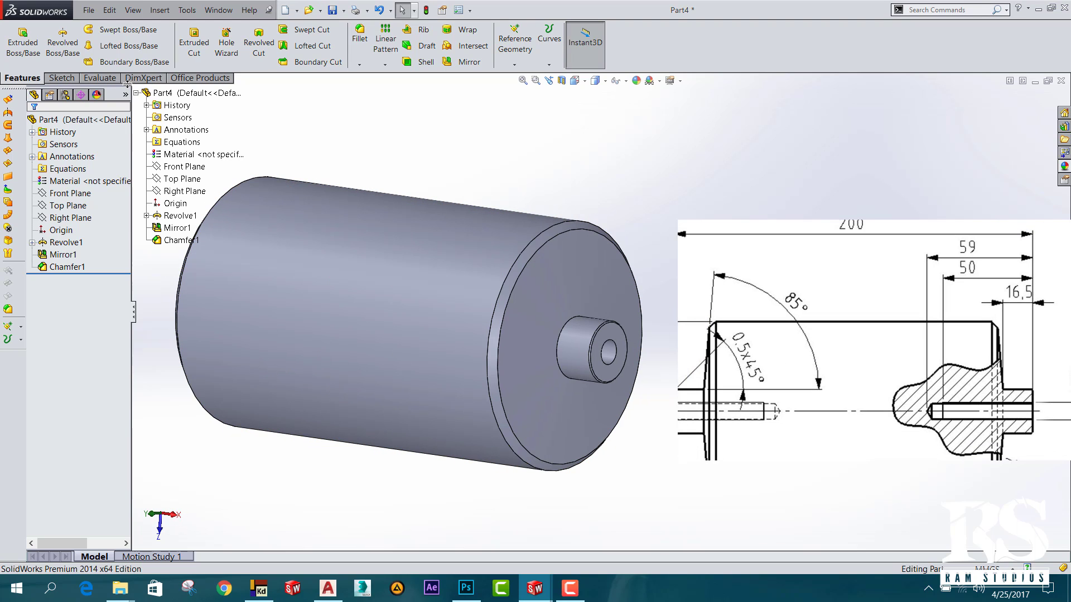
Save the roller with Save As under the name Part4.SLDPRT.
left_click(344, 10)
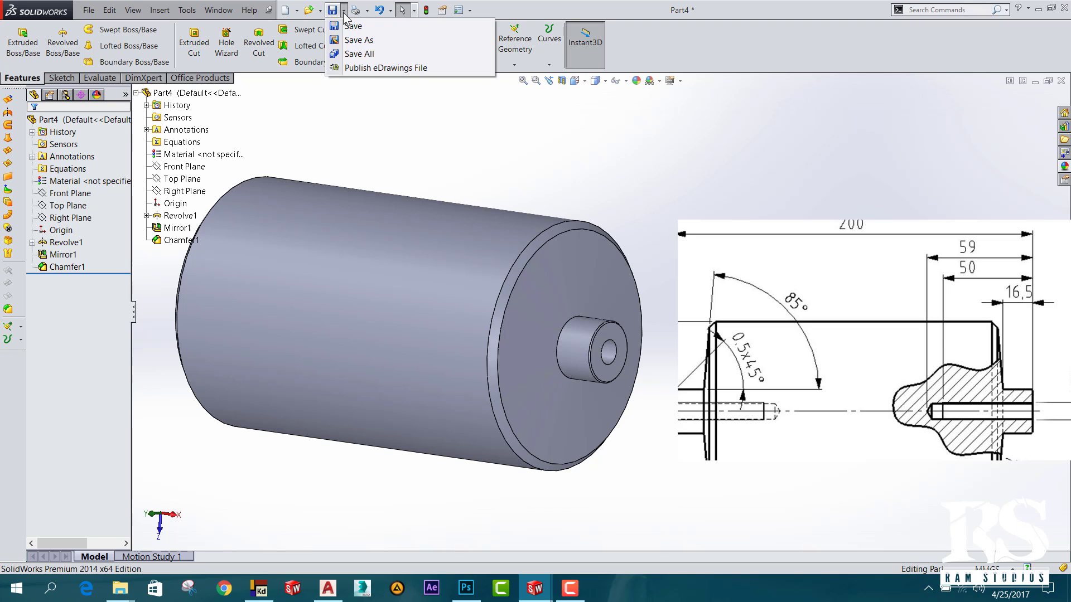
left_click(352, 26)
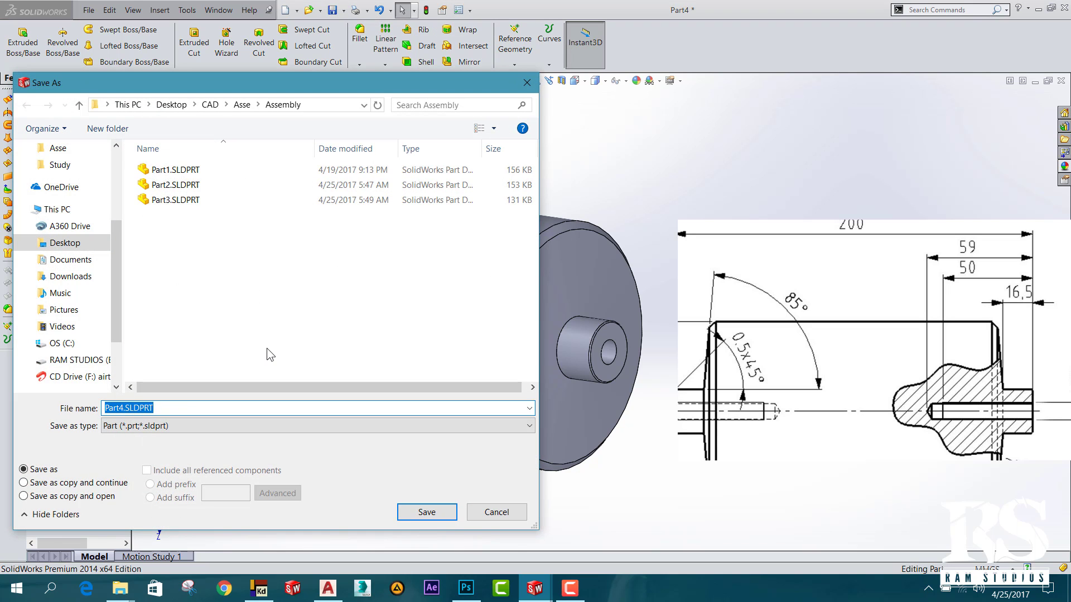
left_click(446, 511)
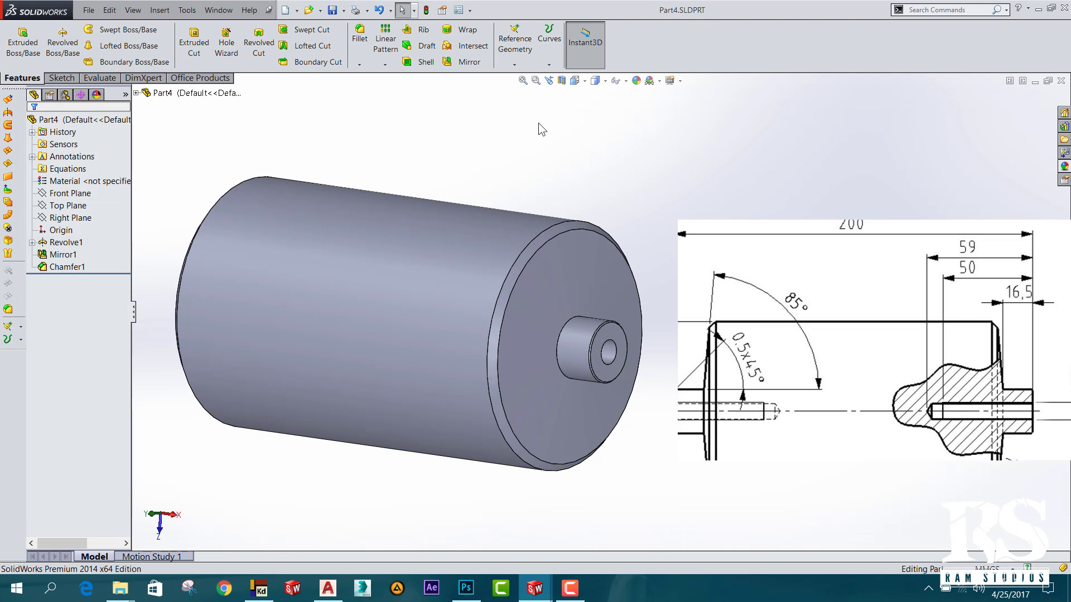
Close the floating reference drawing overlay.
middle_click_drag(538, 125, 539, 158)
right_click_drag(922, 443, 718, 349)
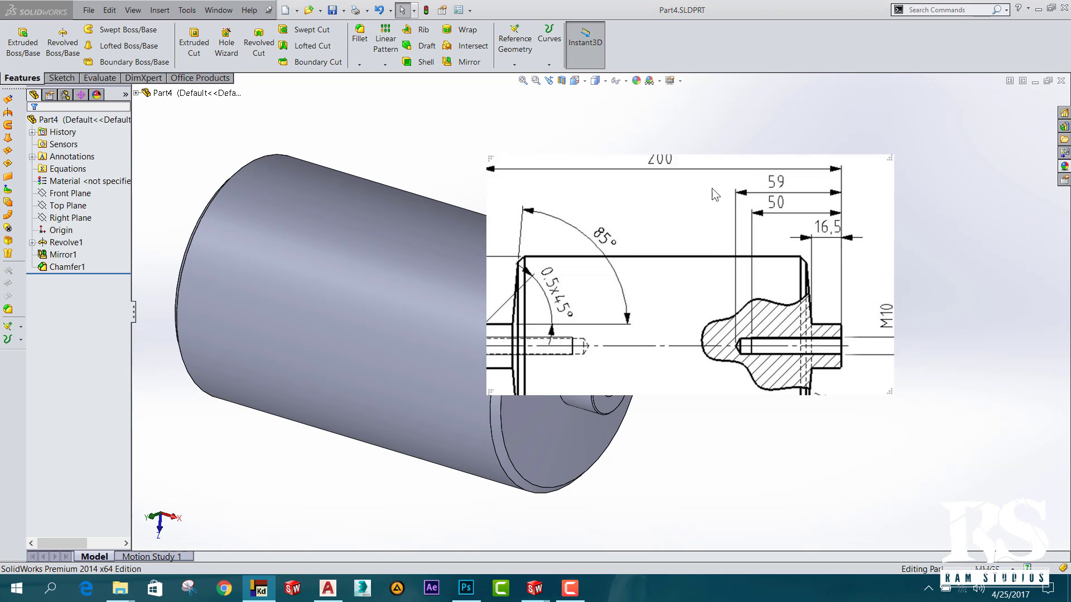
left_click(745, 341)
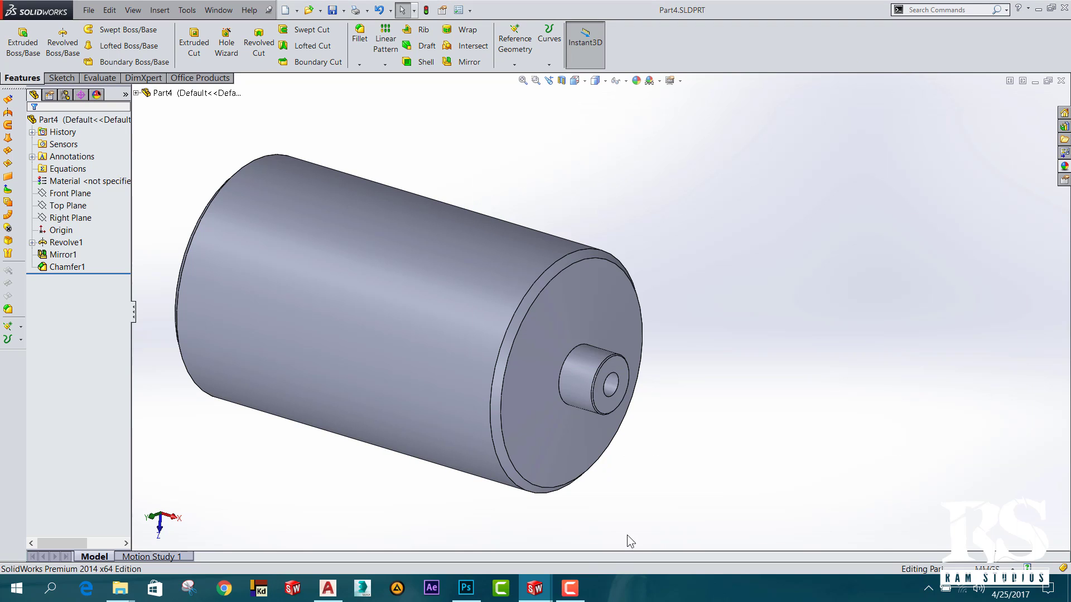